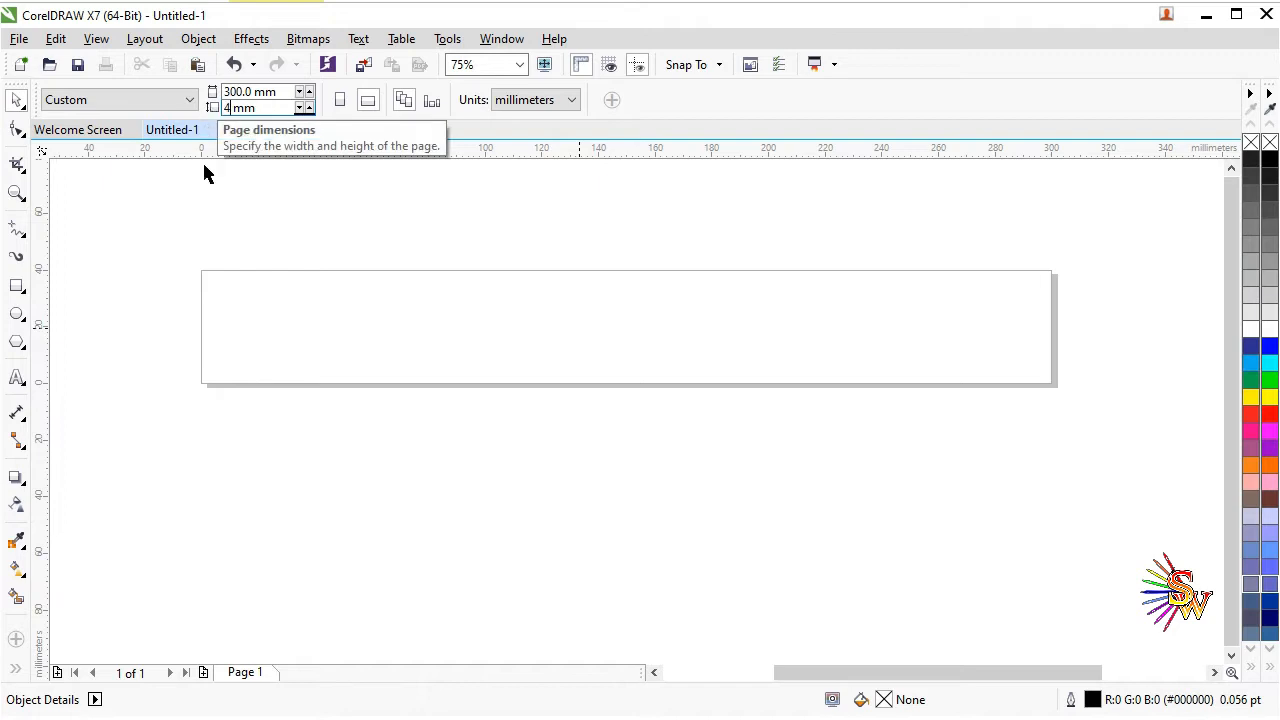
Step: Set the page height to 400 mm
{"action": "key", "text": "Return"}
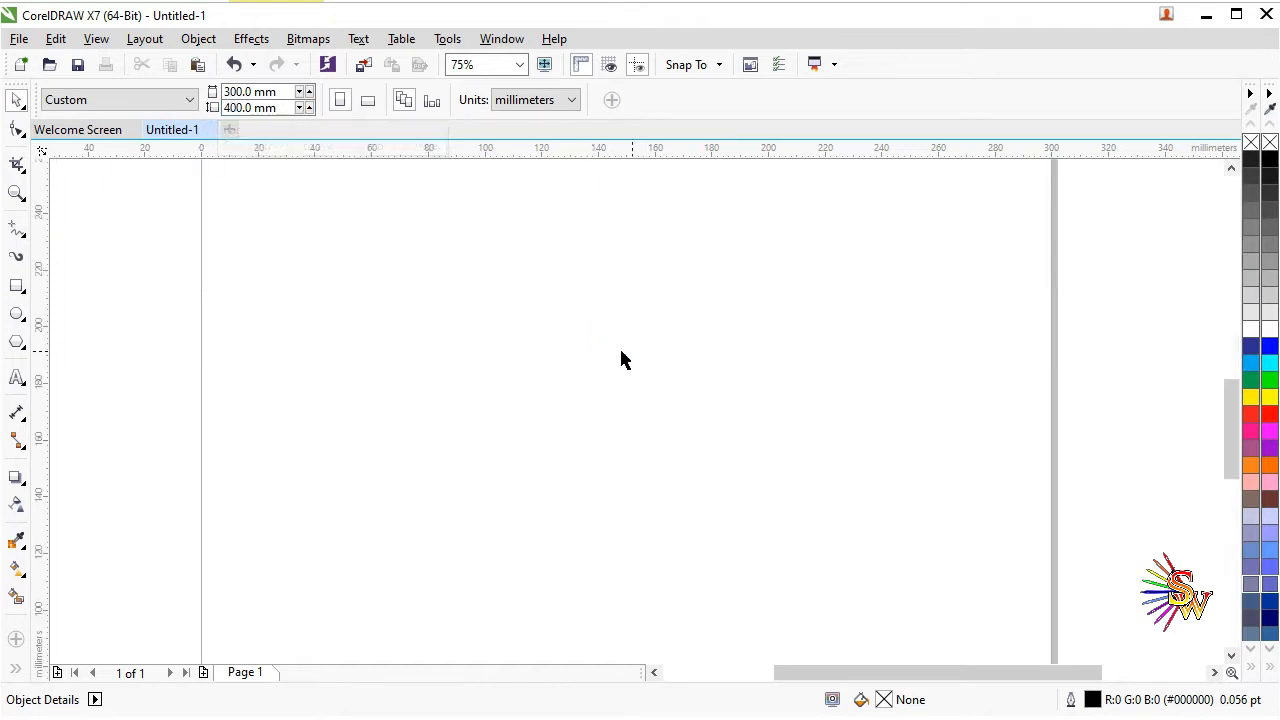
{"action": "scroll", "coordinate": [597, 337], "scroll_direction": "down", "scroll_amount": 2}
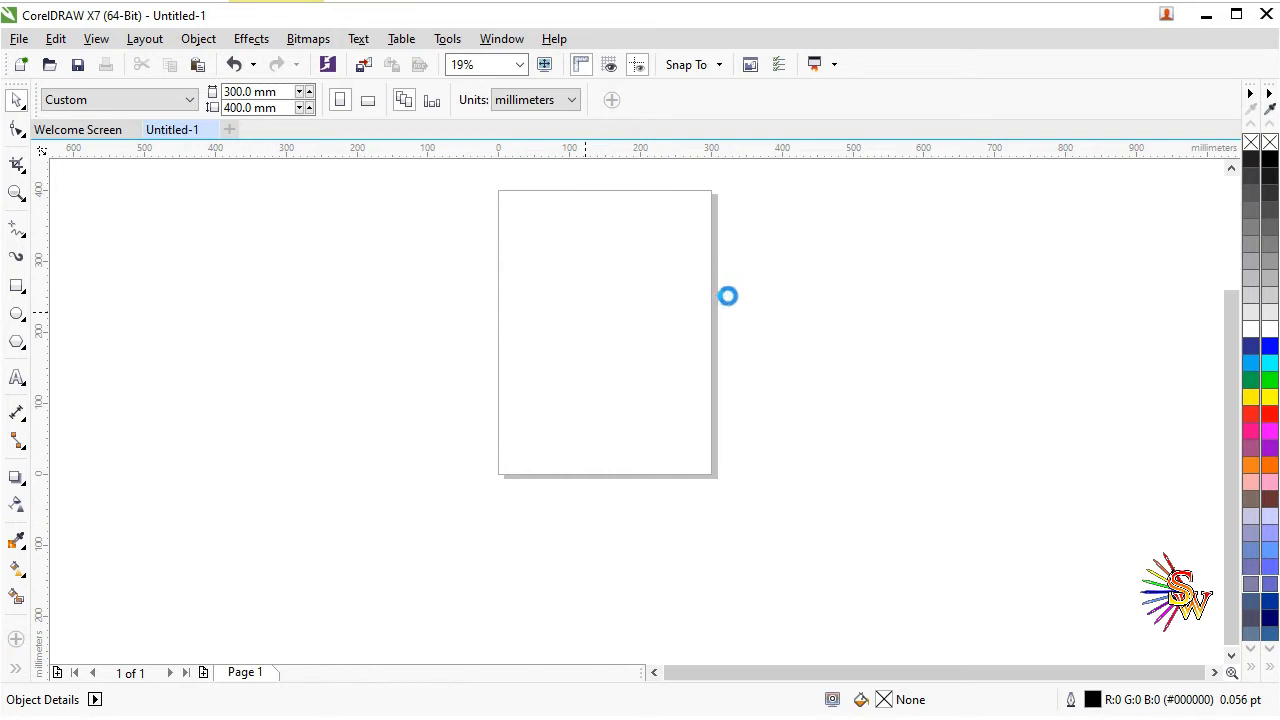
Step: Import the night skyline image 942734.jpg at its original size and move it onto the upper part of the page
{"action": "key", "text": "ctrl+i"}
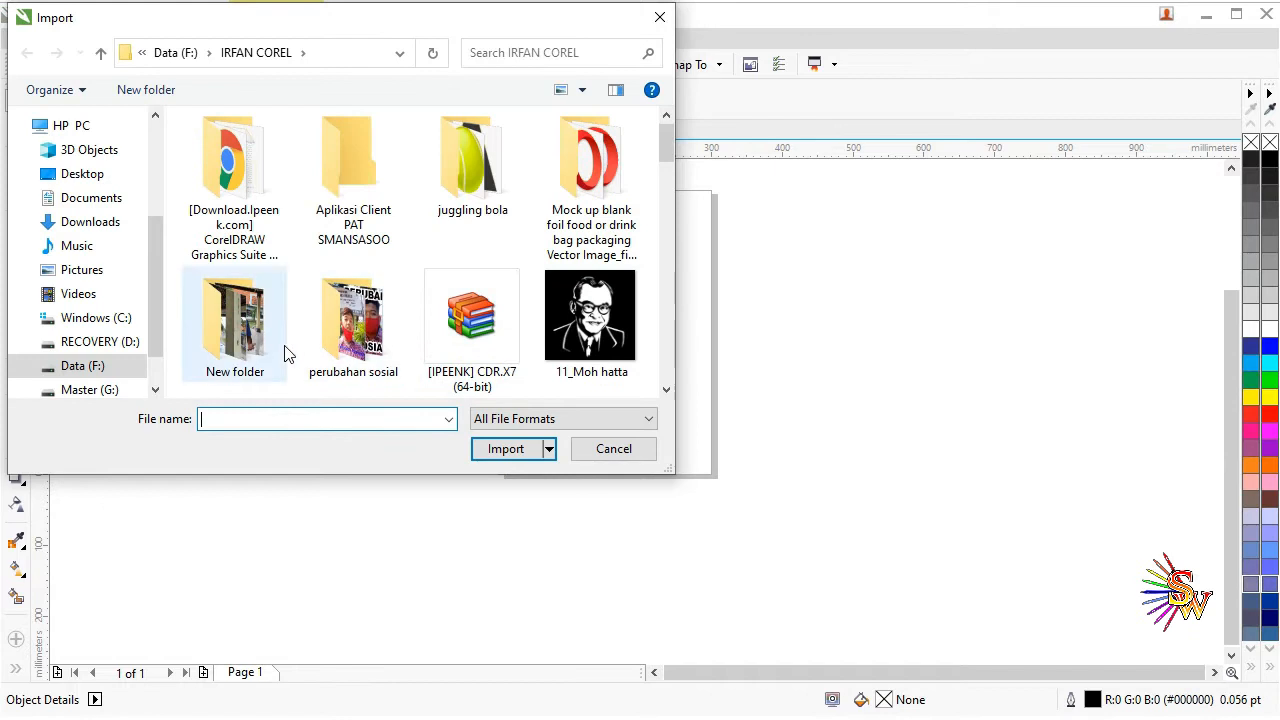
{"action": "scroll", "coordinate": [280, 350], "scroll_direction": "down", "scroll_amount": 1}
{"action": "left_click", "coordinate": [263, 338]}
{"action": "left_click", "coordinate": [523, 449]}
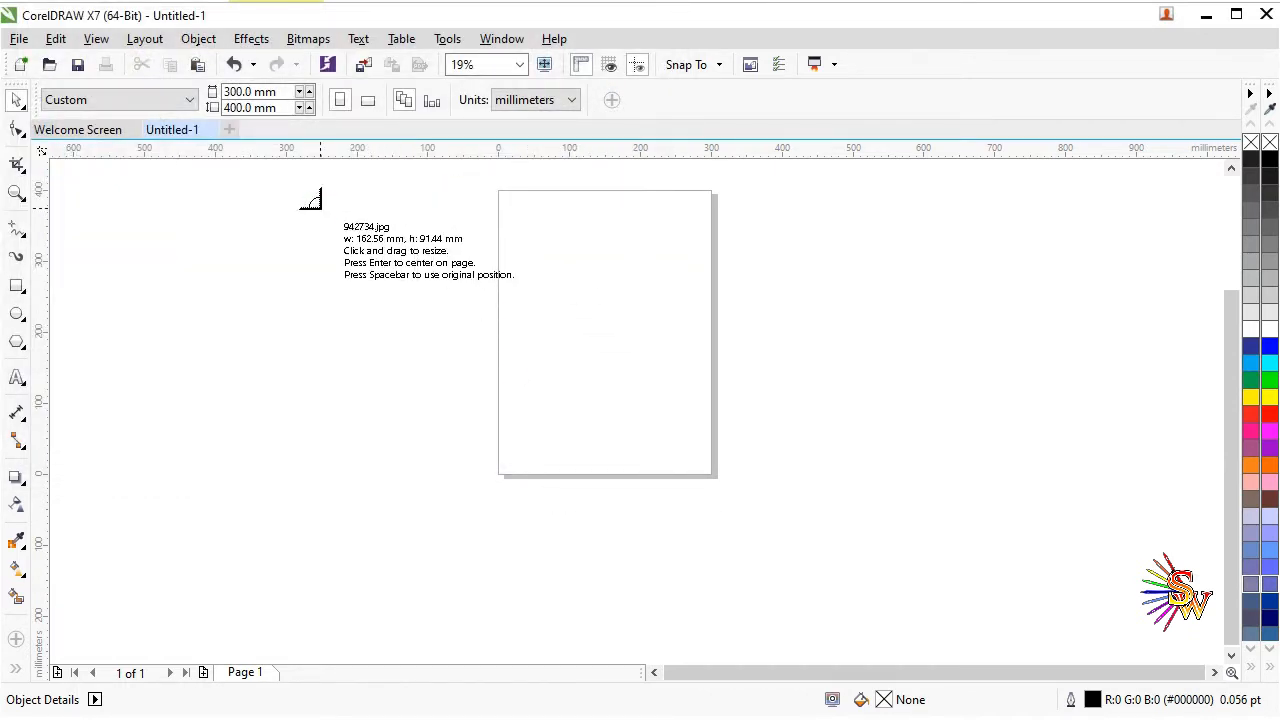
{"action": "left_click", "coordinate": [309, 200]}
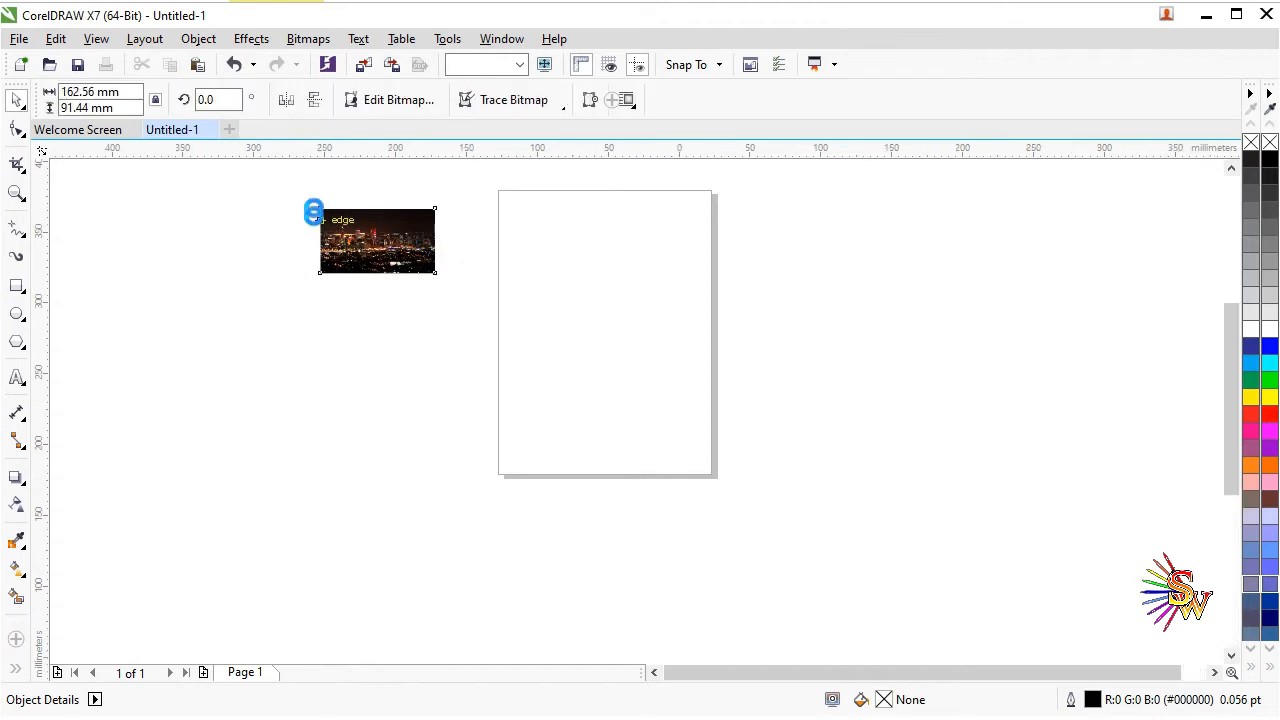
{"action": "scroll", "coordinate": [315, 212], "scroll_direction": "up", "scroll_amount": 1}
{"action": "left_click_drag", "start_coordinate": [409, 236], "coordinate": [876, 361]}
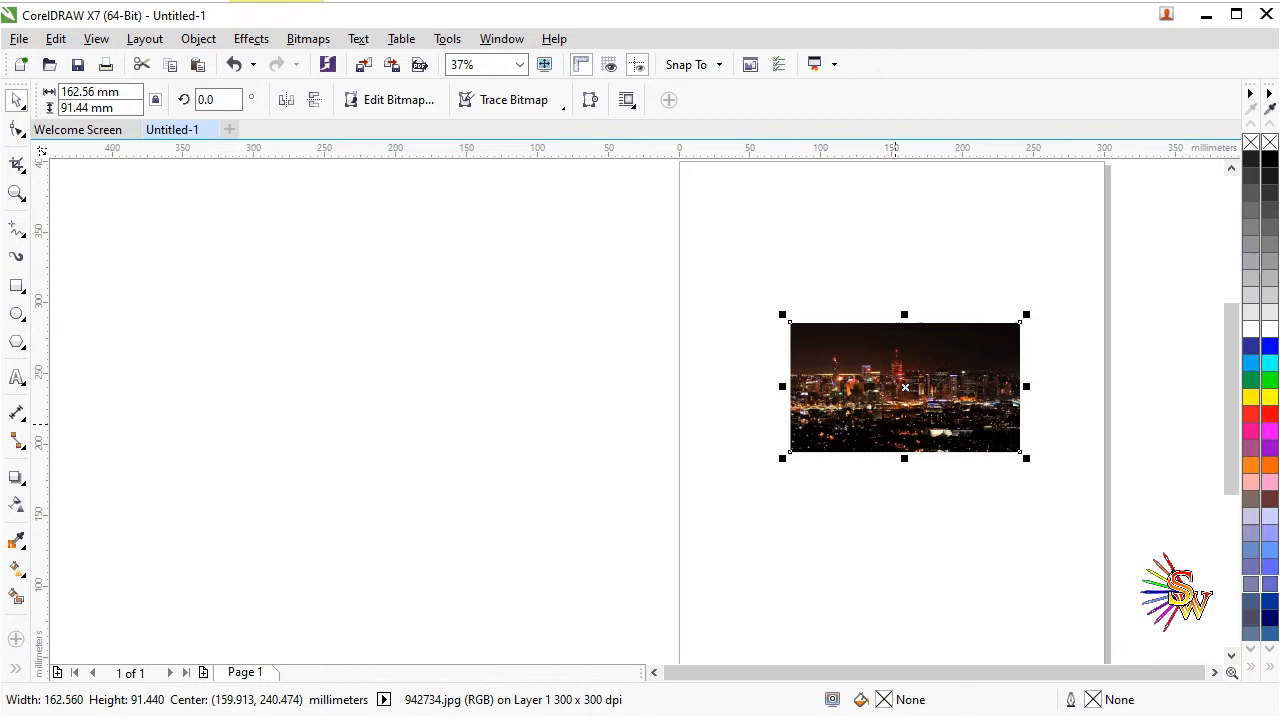
{"action": "scroll", "coordinate": [900, 440], "scroll_direction": "down", "scroll_amount": 1}
{"action": "scroll", "coordinate": [962, 449], "scroll_direction": "up", "scroll_amount": 1}
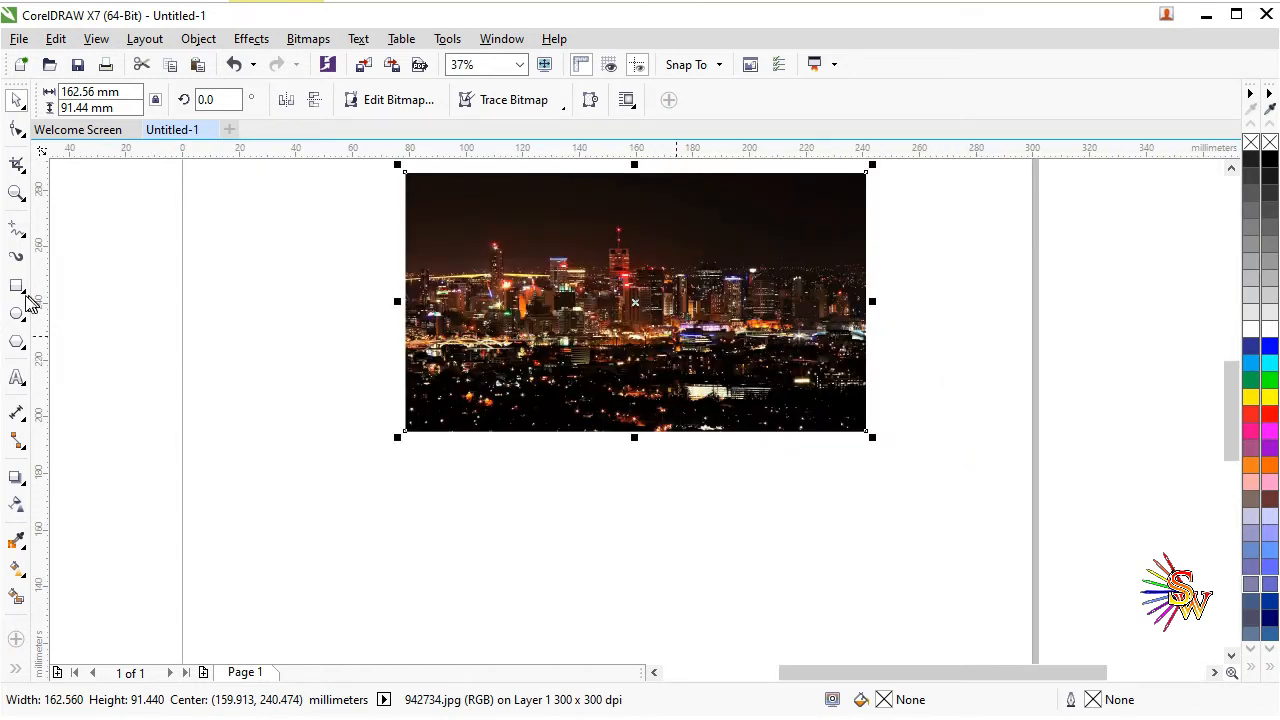
Step: Draw a rectangle about 277 by 133 mm directly below the skyline image
{"action": "scroll", "coordinate": [585, 350], "scroll_direction": "down", "scroll_amount": 1}
{"action": "left_click_drag", "start_coordinate": [413, 397], "coordinate": [808, 586]}
{"action": "left_click", "coordinate": [19, 101]}
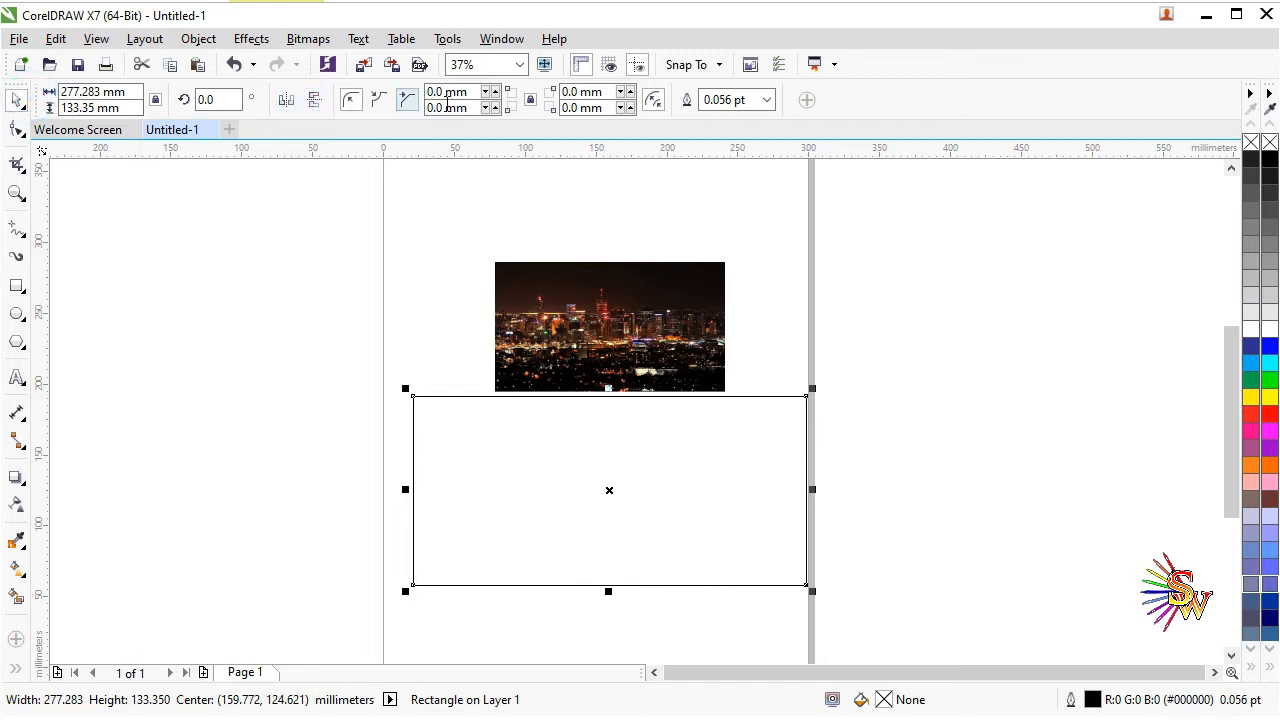
Step: Change the document's drawing units to pixels
{"action": "left_click", "coordinate": [381, 192]}
{"action": "left_click", "coordinate": [512, 100]}
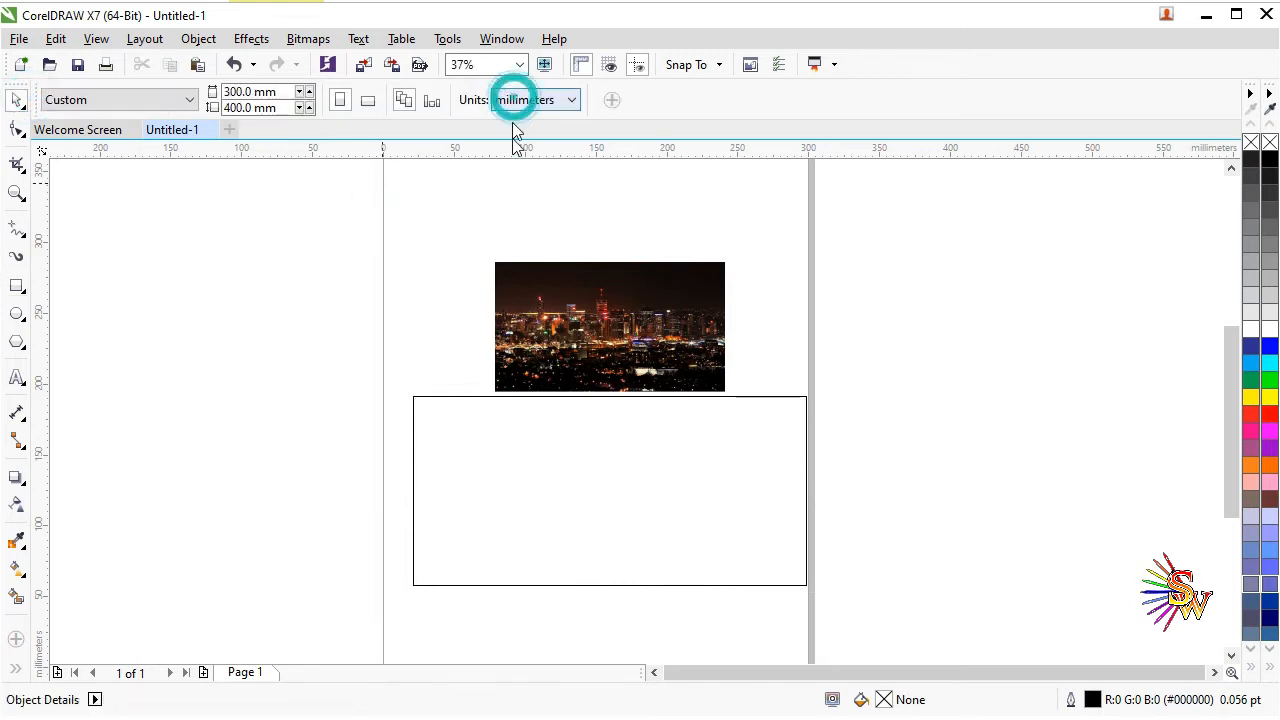
{"action": "left_click", "coordinate": [542, 201]}
{"action": "left_click", "coordinate": [466, 438]}
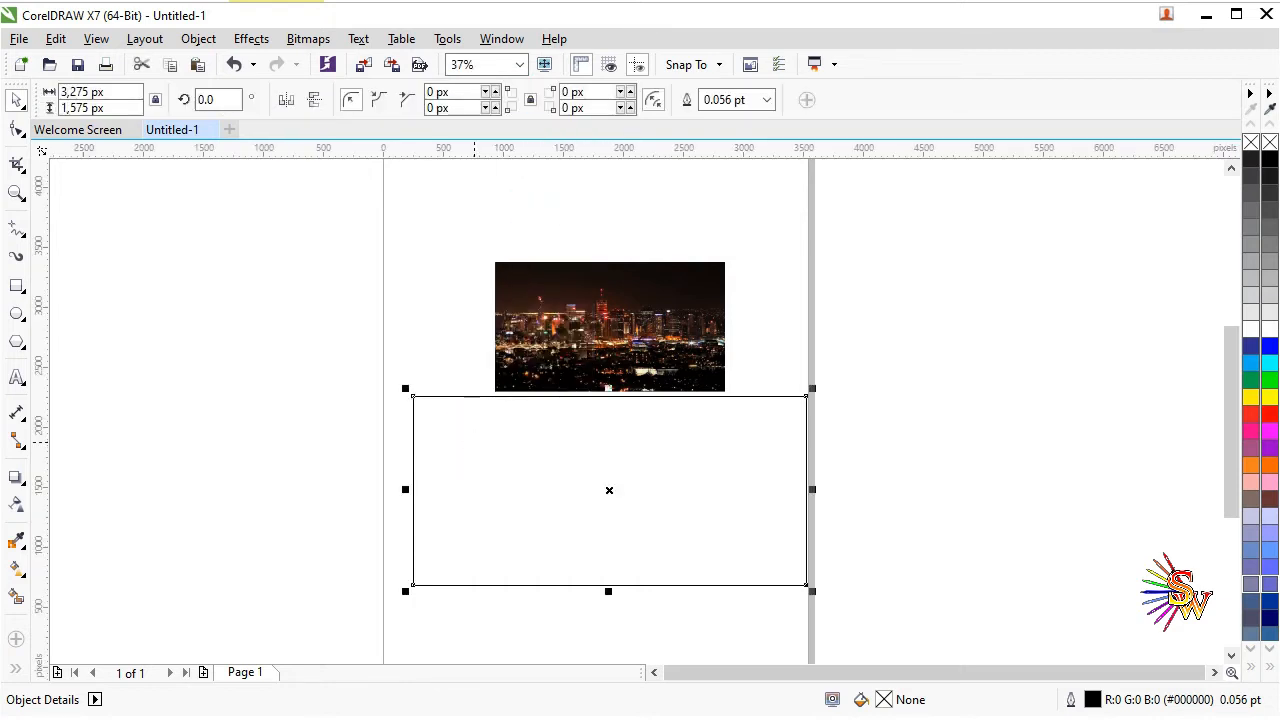
{"action": "left_click", "coordinate": [425, 344]}
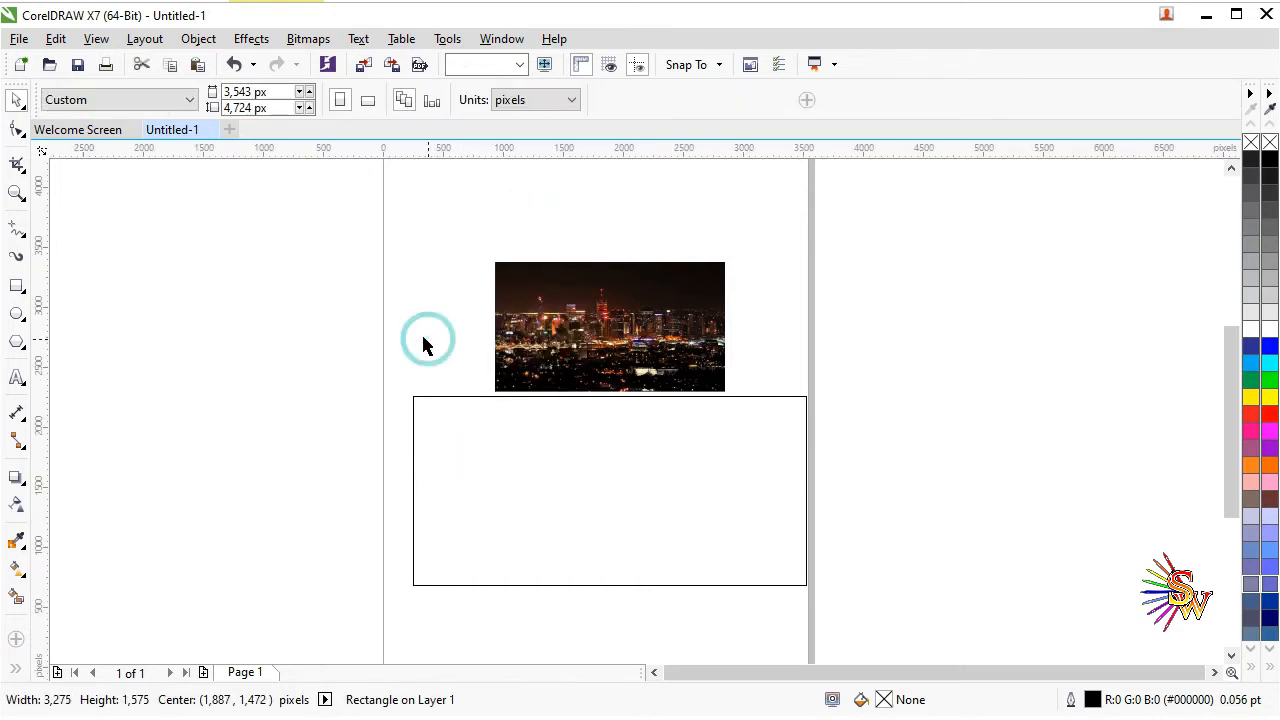
Step: Enter a width of 1366 px and a height of 768 px for the rectangle below the image
{"action": "left_click", "coordinate": [474, 457]}
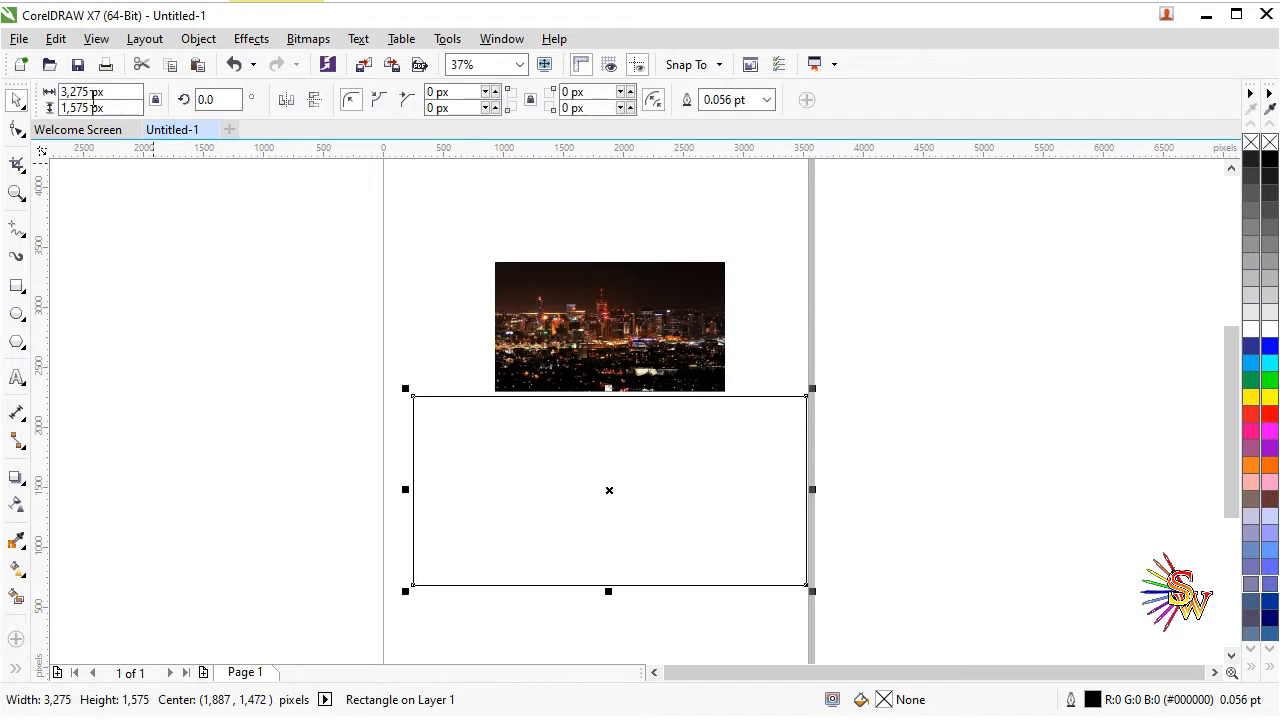
{"action": "left_click_drag", "start_coordinate": [92, 92], "coordinate": [60, 92]}
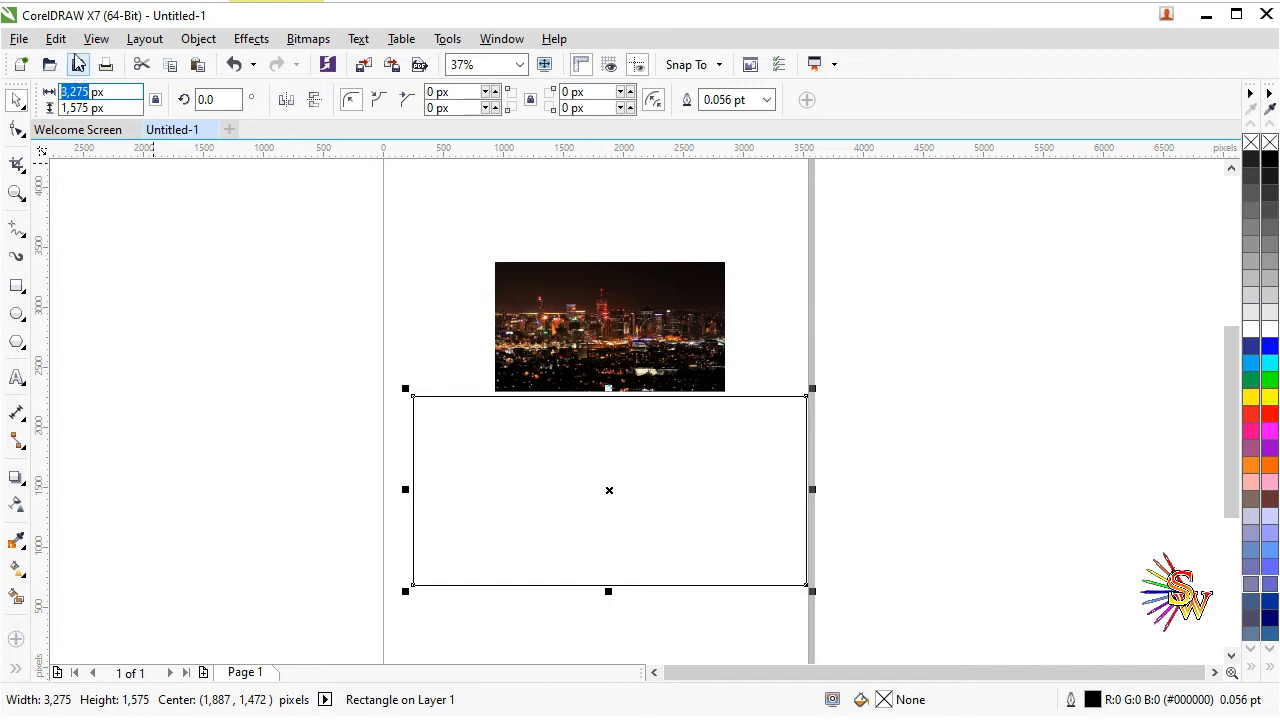
{"action": "type", "text": "13"}
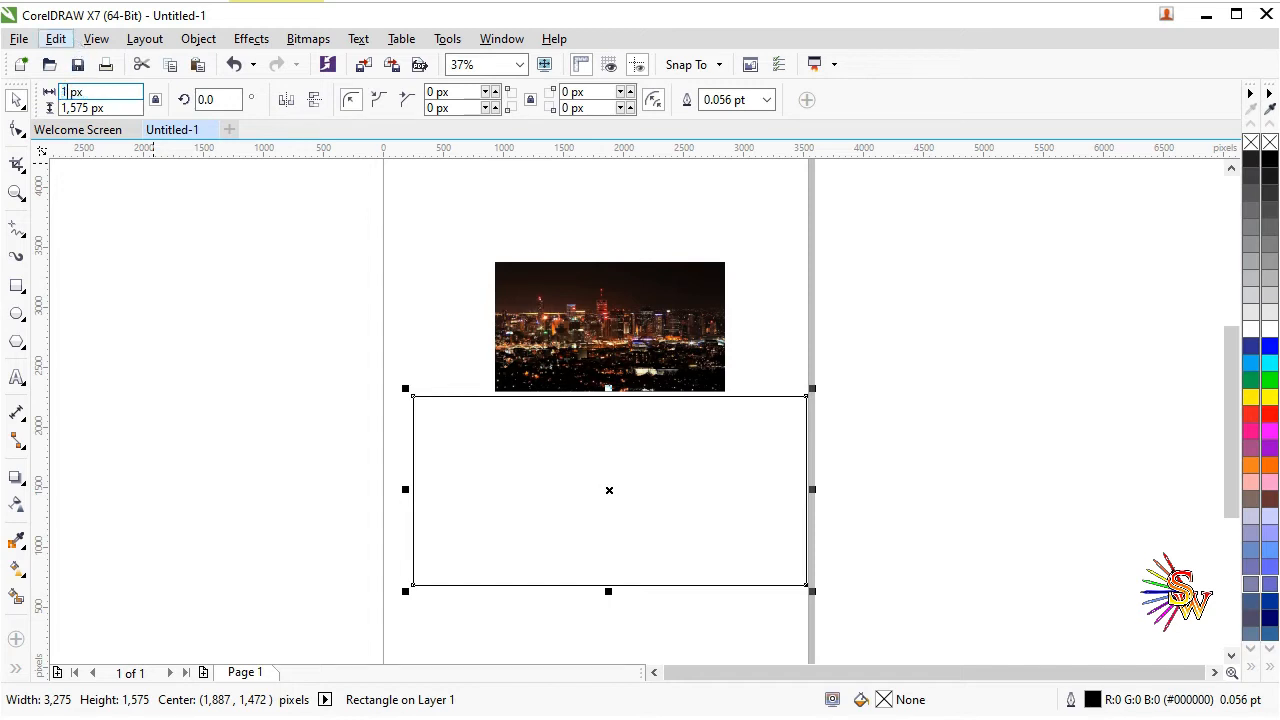
{"action": "type", "text": "65"}
{"action": "key", "text": "BackSpace"}
{"action": "type", "text": "6"}
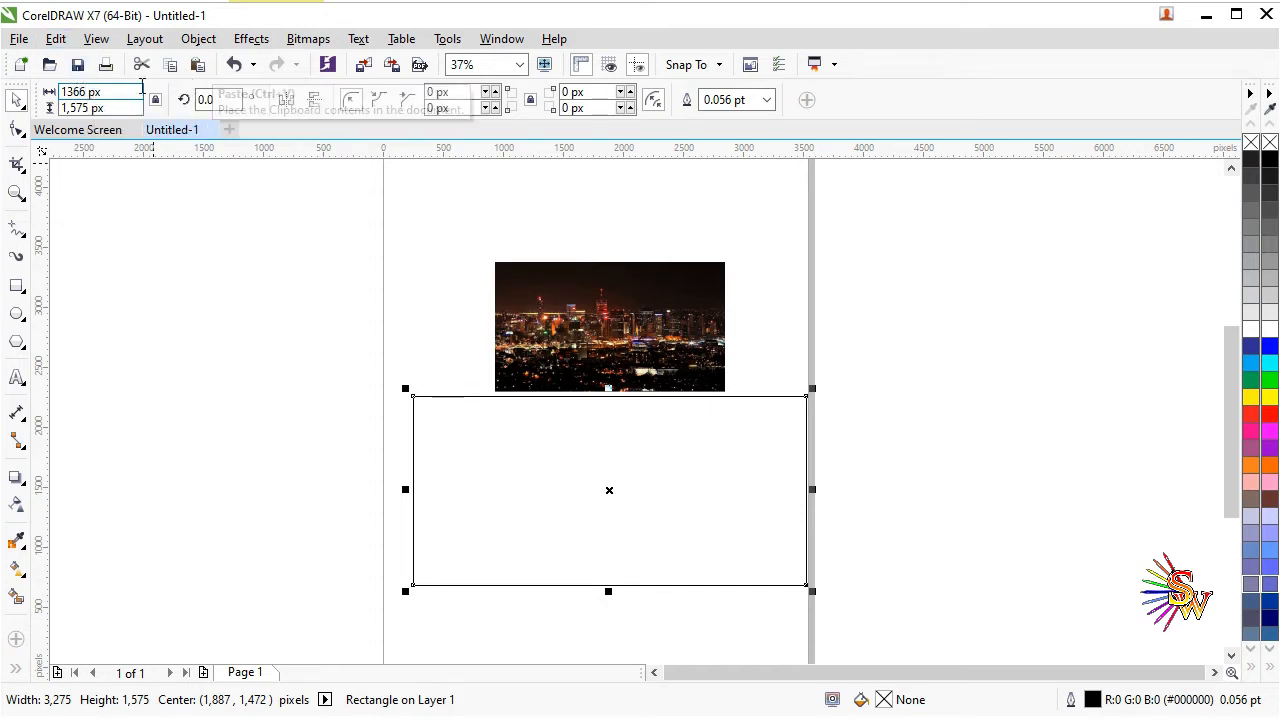
{"action": "left_click_drag", "start_coordinate": [88, 108], "coordinate": [56, 107]}
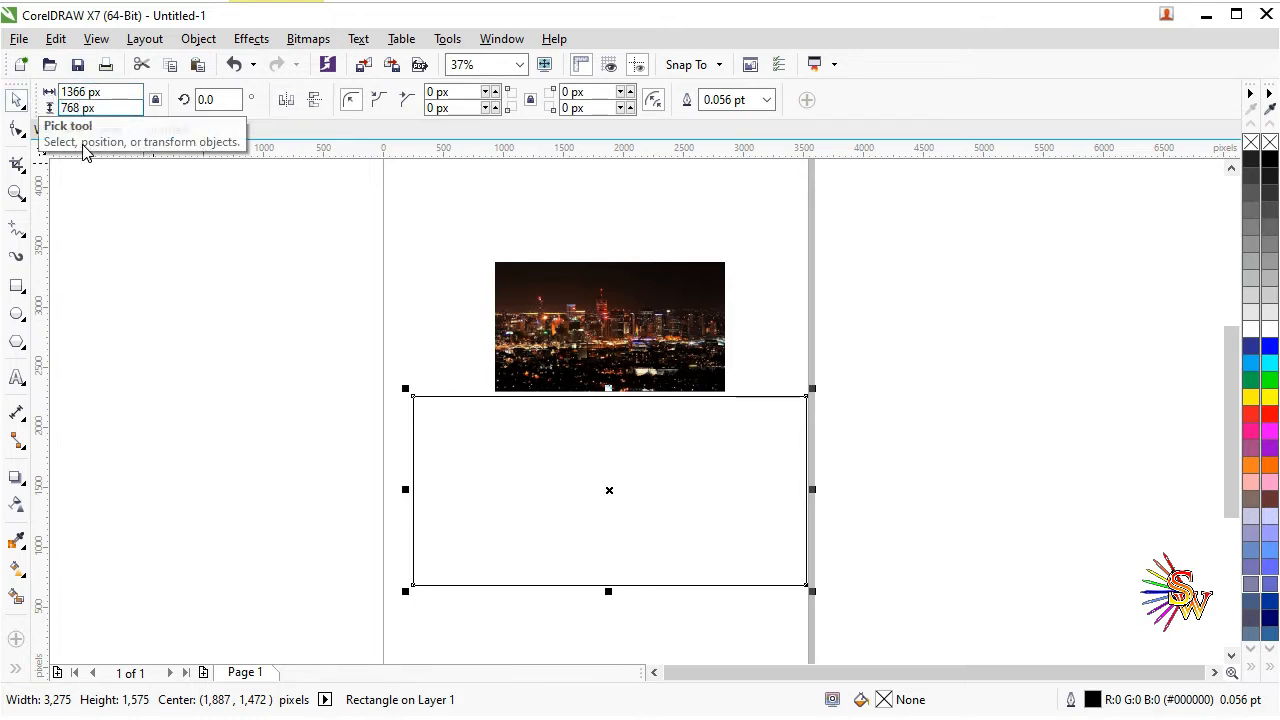
{"action": "key", "text": "Return"}
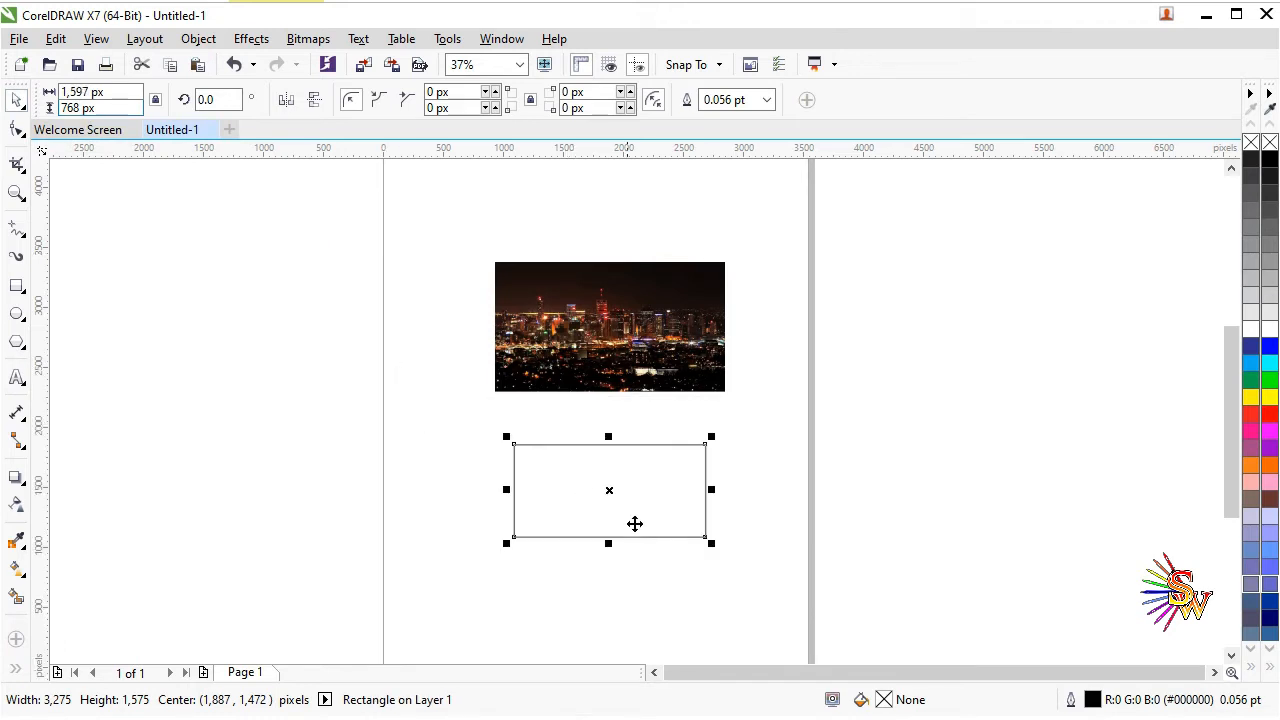
Step: Move the rectangle up so it sits just beneath the skyline image
{"action": "scroll", "coordinate": [634, 523], "scroll_direction": "up", "scroll_amount": 2}
{"action": "left_click_drag", "start_coordinate": [639, 489], "coordinate": [605, 398]}
{"action": "scroll", "coordinate": [605, 398], "scroll_direction": "down", "scroll_amount": 2}
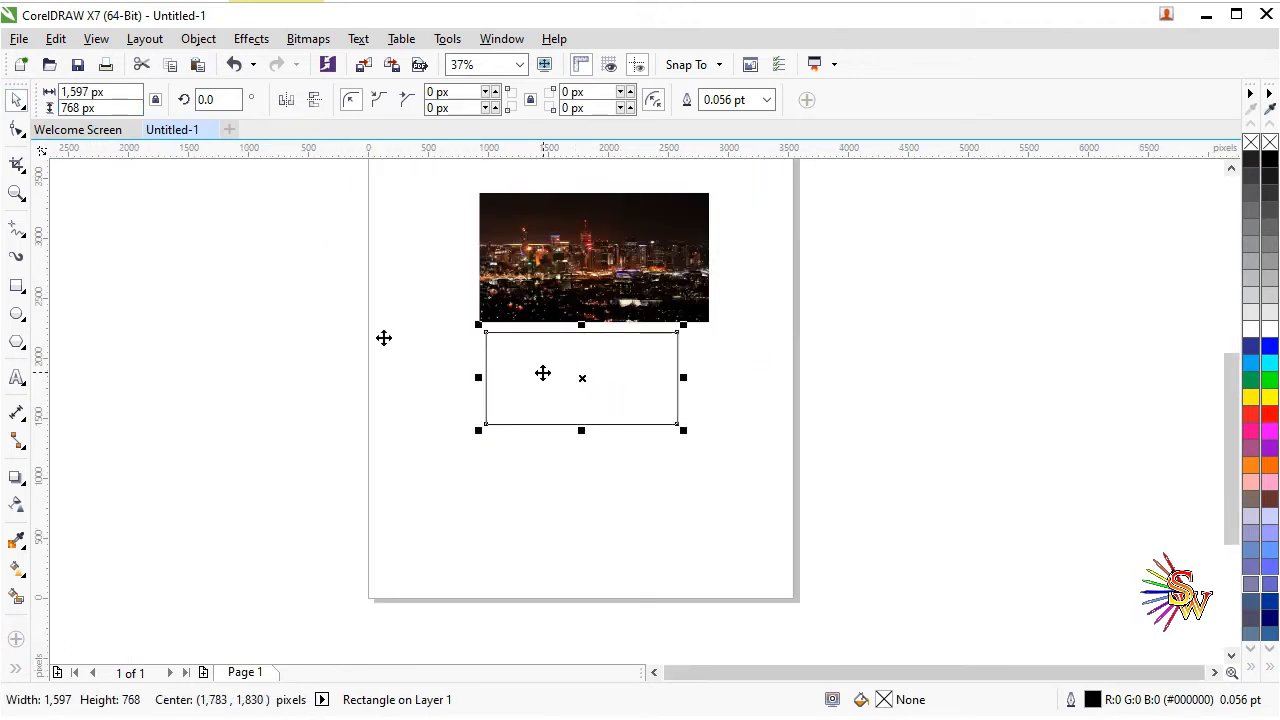
Step: Unlock the rectangle's proportions and set its width to 1366 px
{"action": "left_click", "coordinate": [156, 98]}
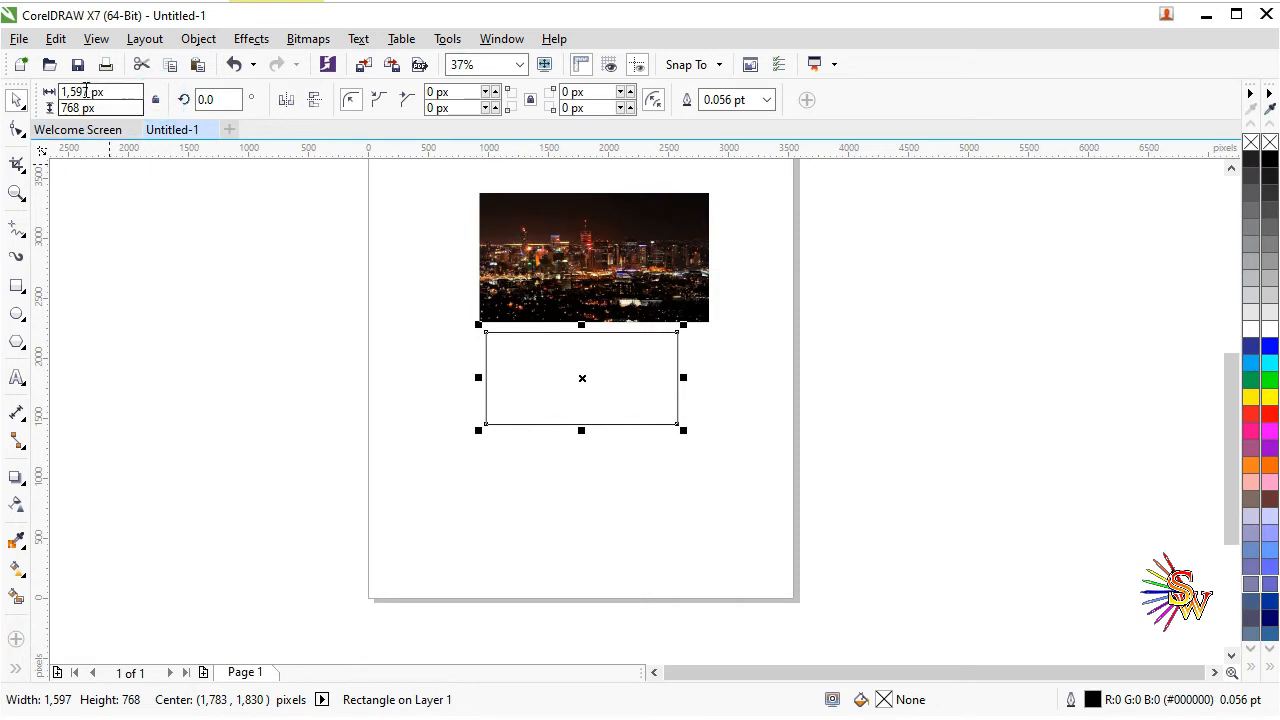
{"action": "double_click", "coordinate": [90, 91]}
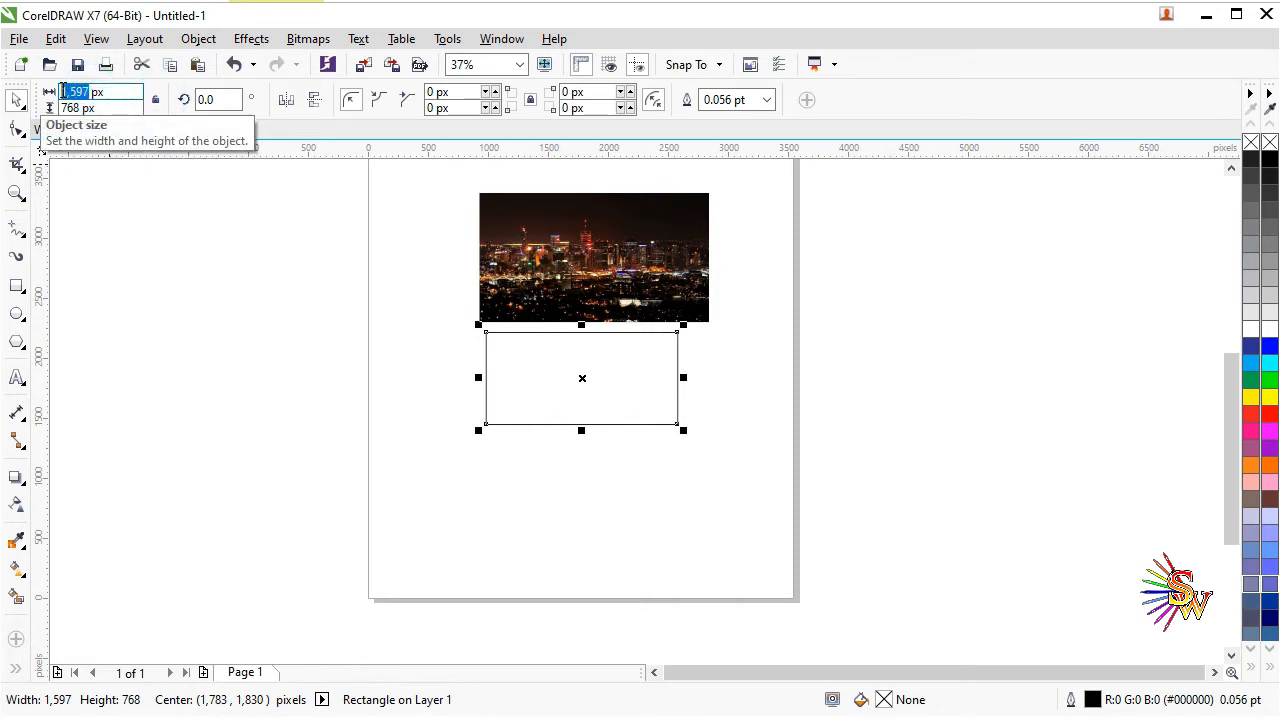
{"action": "type", "text": "1366"}
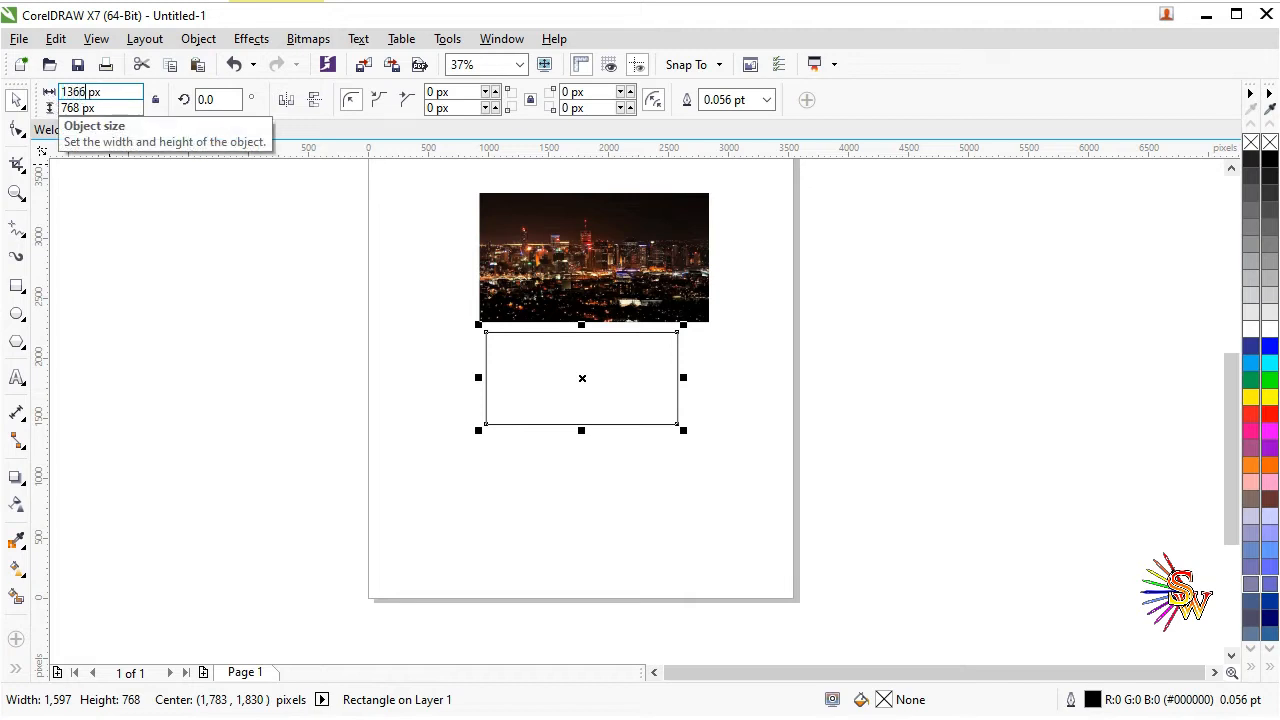
{"action": "key", "text": "Return"}
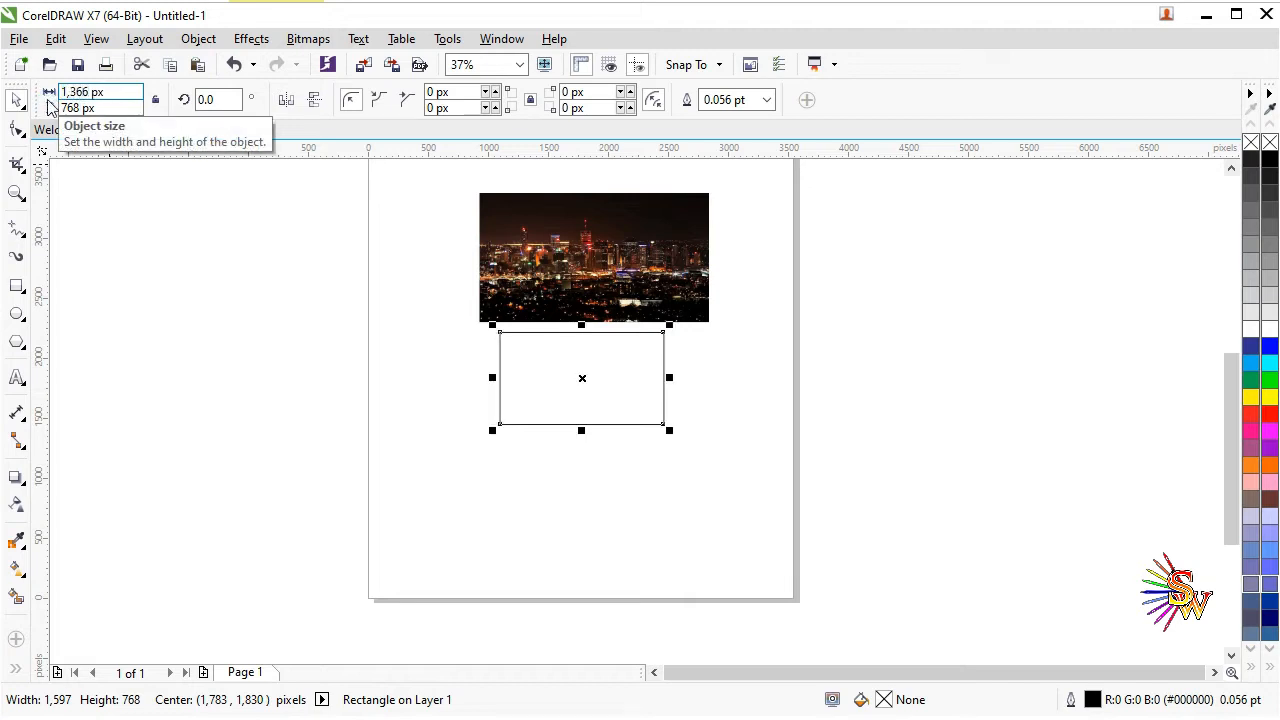
Step: Move the skyline image down over the rectangle and scale it proportionally to about 1492 by 839 px
{"action": "scroll", "coordinate": [608, 366], "scroll_direction": "up", "scroll_amount": 2}
{"action": "scroll", "coordinate": [587, 361], "scroll_direction": "down", "scroll_amount": 1}
{"action": "left_click_drag", "start_coordinate": [623, 258], "coordinate": [625, 388]}
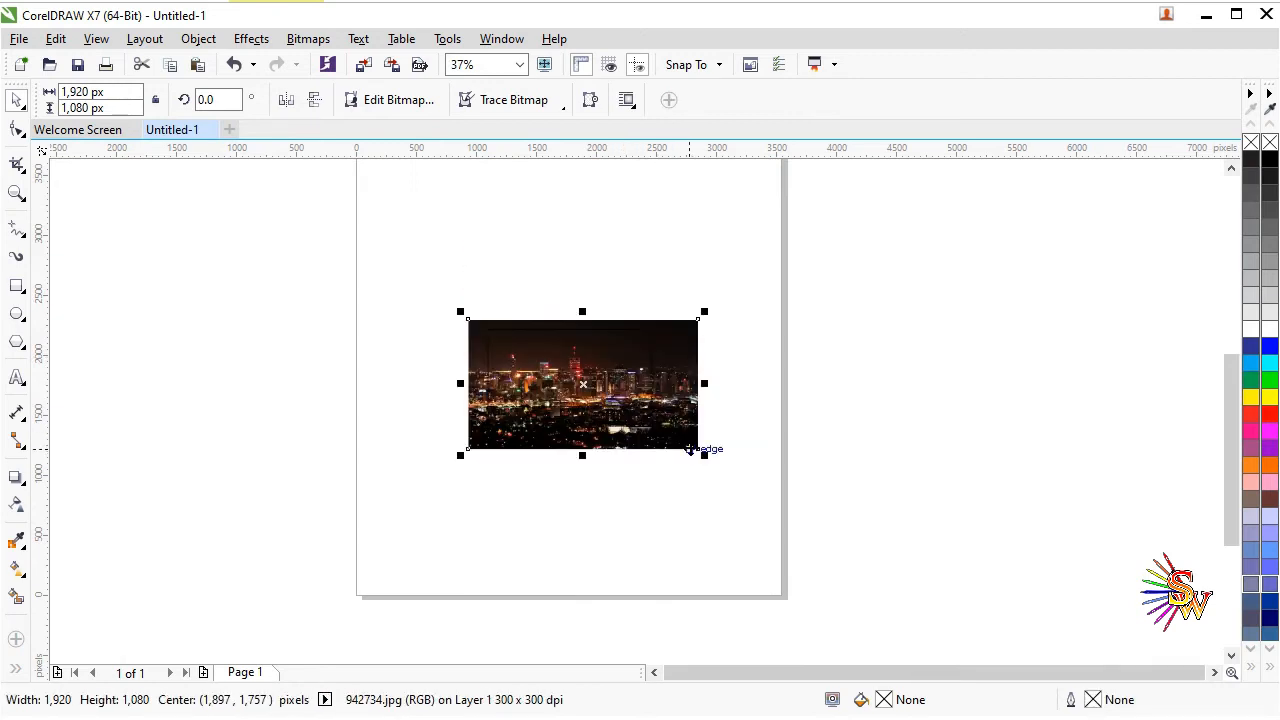
{"action": "left_click_drag", "start_coordinate": [699, 449], "coordinate": [647, 420]}
Step: Center the unfilled rectangle over the skyline image and give it a yellow outline
{"action": "left_click_drag", "start_coordinate": [535, 358], "coordinate": [578, 372]}
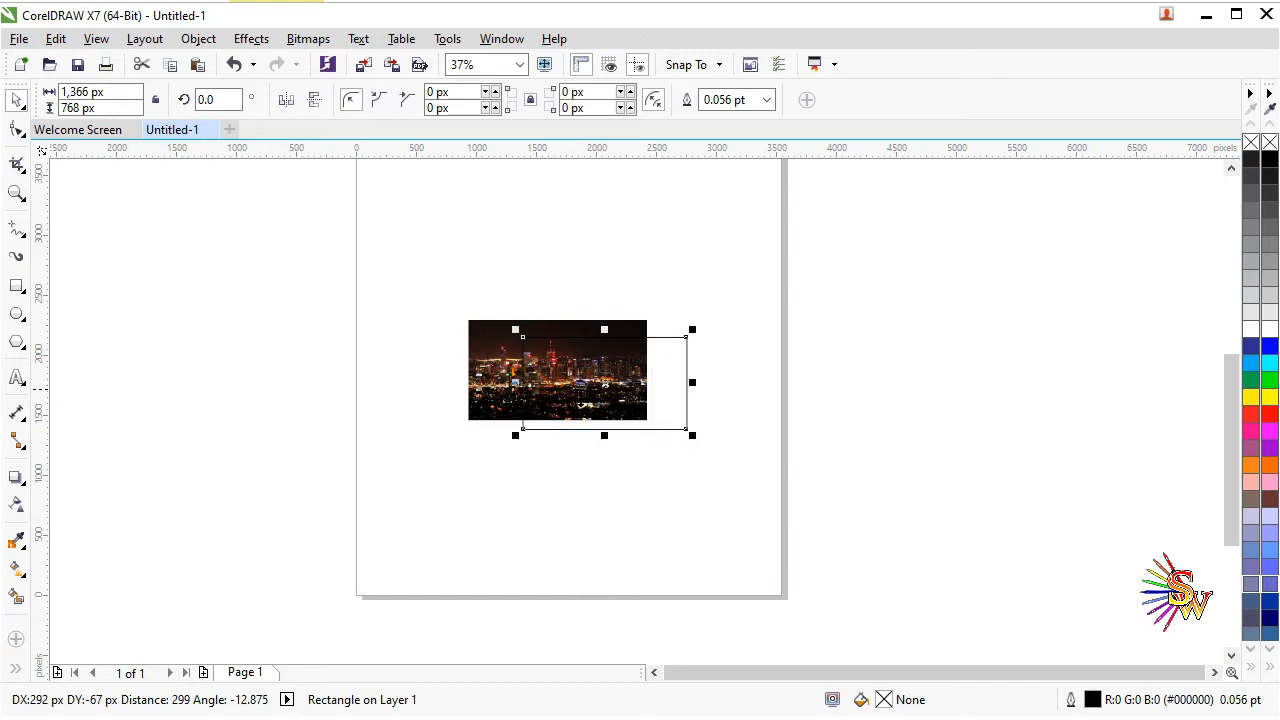
{"action": "left_click_drag", "start_coordinate": [670, 410], "coordinate": [624, 398]}
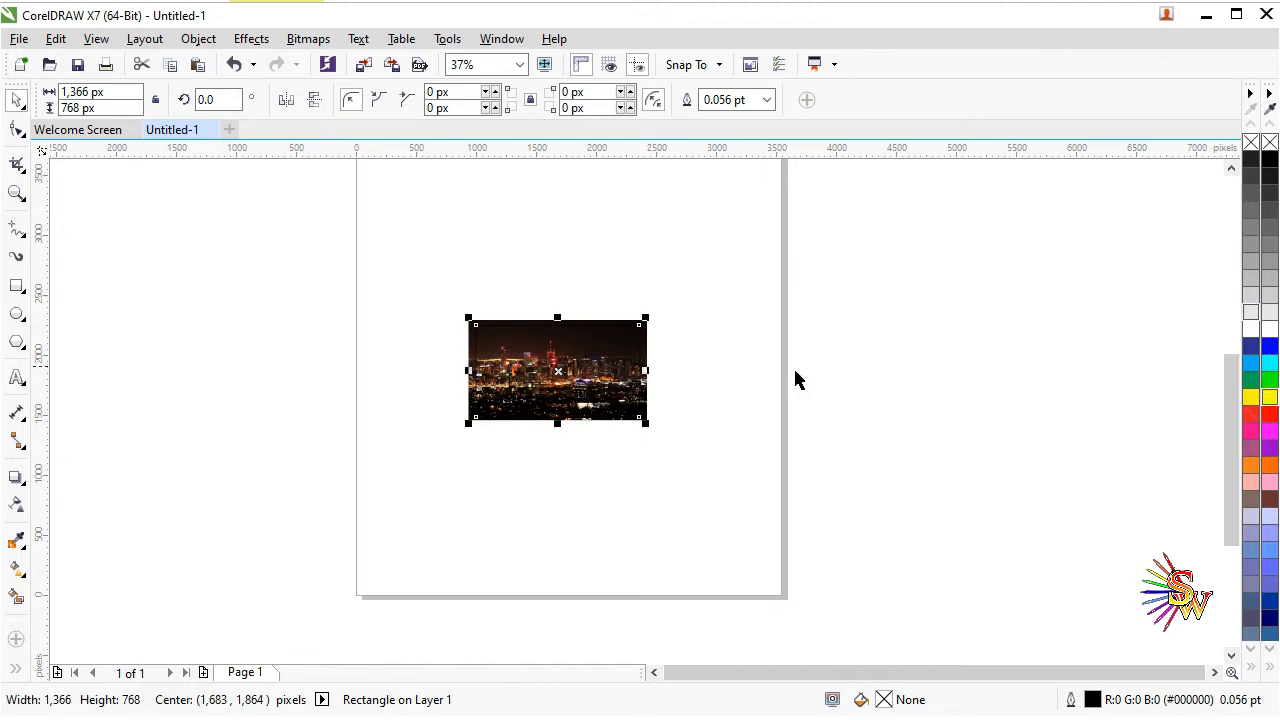
{"action": "scroll", "coordinate": [596, 377], "scroll_direction": "up", "scroll_amount": 2}
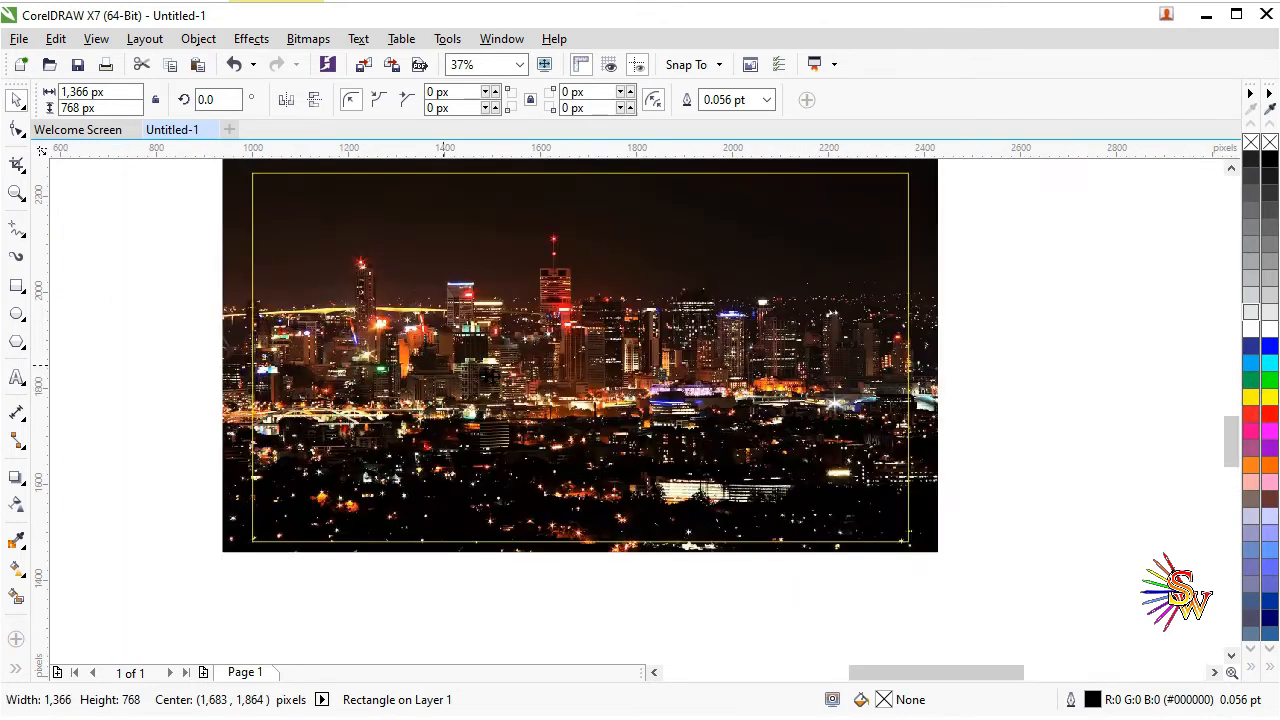
{"action": "scroll", "coordinate": [479, 327], "scroll_direction": "up", "scroll_amount": 1}
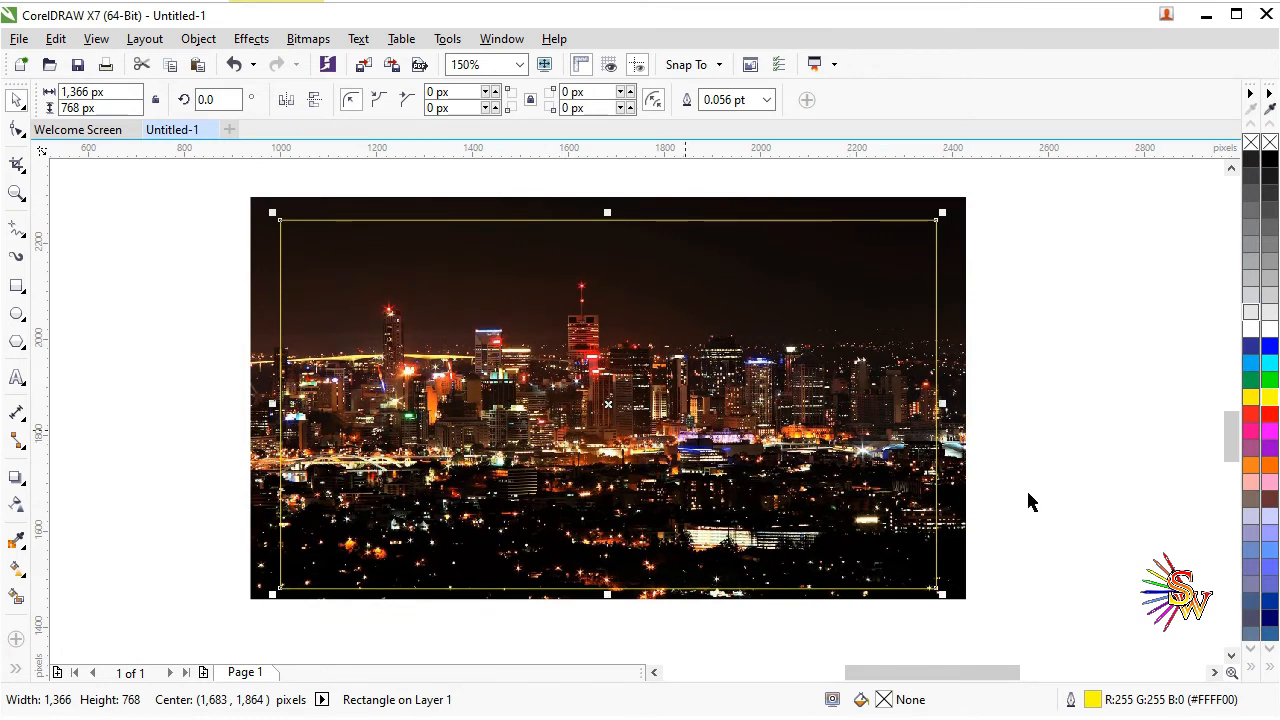
Step: Shift the image down to match its top edge to the yellow frame and nudge it right toward the frame's left edge
{"action": "left_click_drag", "start_coordinate": [962, 487], "coordinate": [965, 508]}
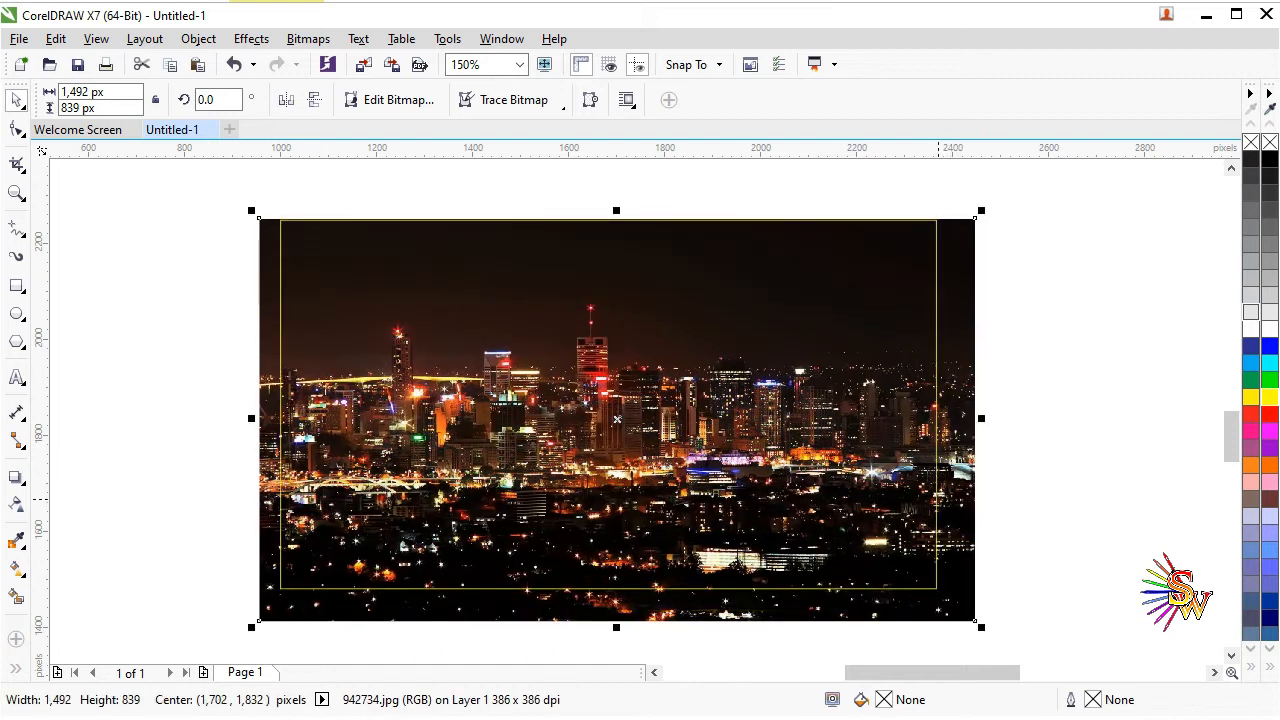
{"action": "key", "text": "Right"}
{"action": "key", "text": "Right"}
{"action": "key", "text": "Right"}
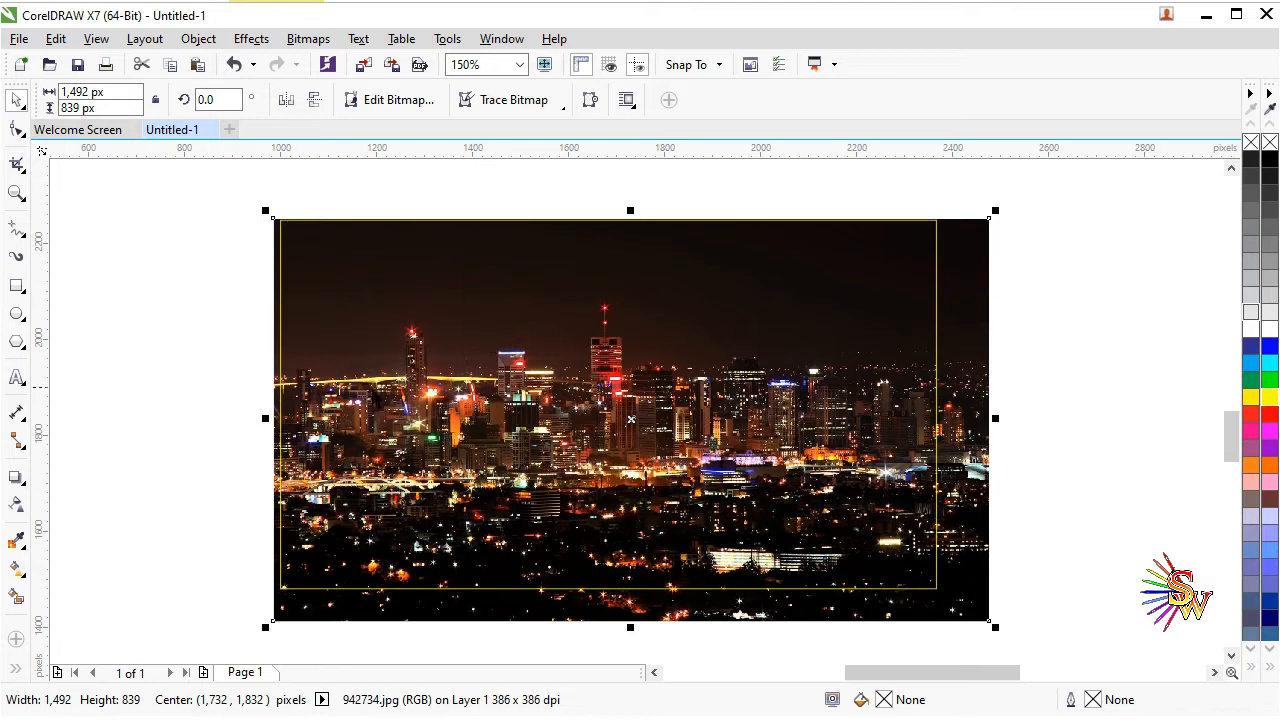
Step: Draw a bar about 52 by 421 px down from the frame's upper-left corner, with yellow fill and outline
{"action": "left_click", "coordinate": [15, 477]}
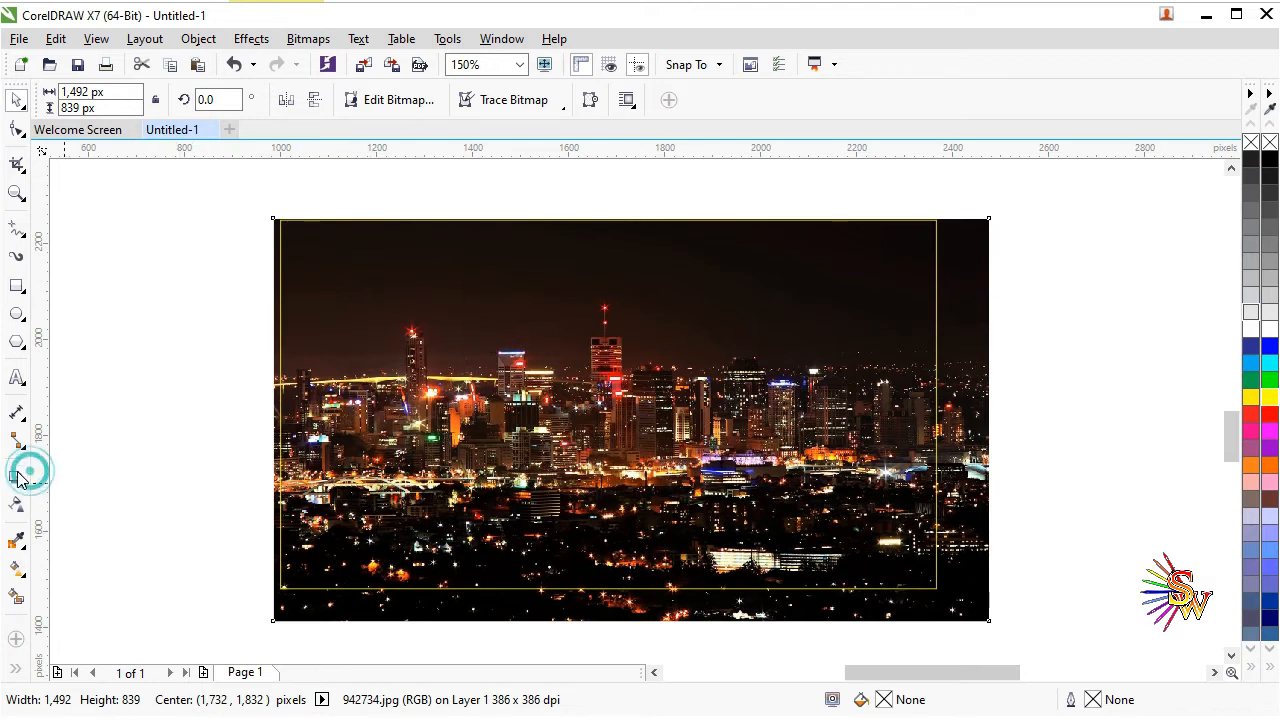
{"action": "left_click", "coordinate": [17, 287]}
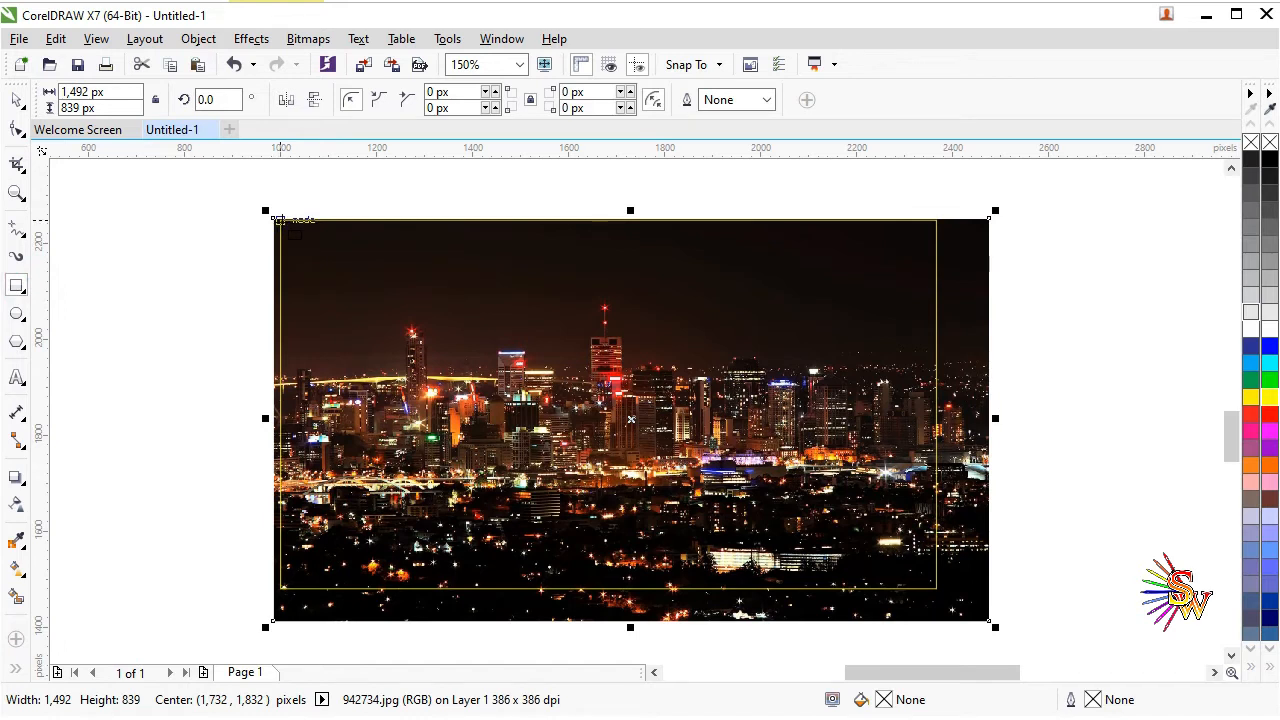
{"action": "left_click_drag", "start_coordinate": [280, 220], "coordinate": [306, 422]}
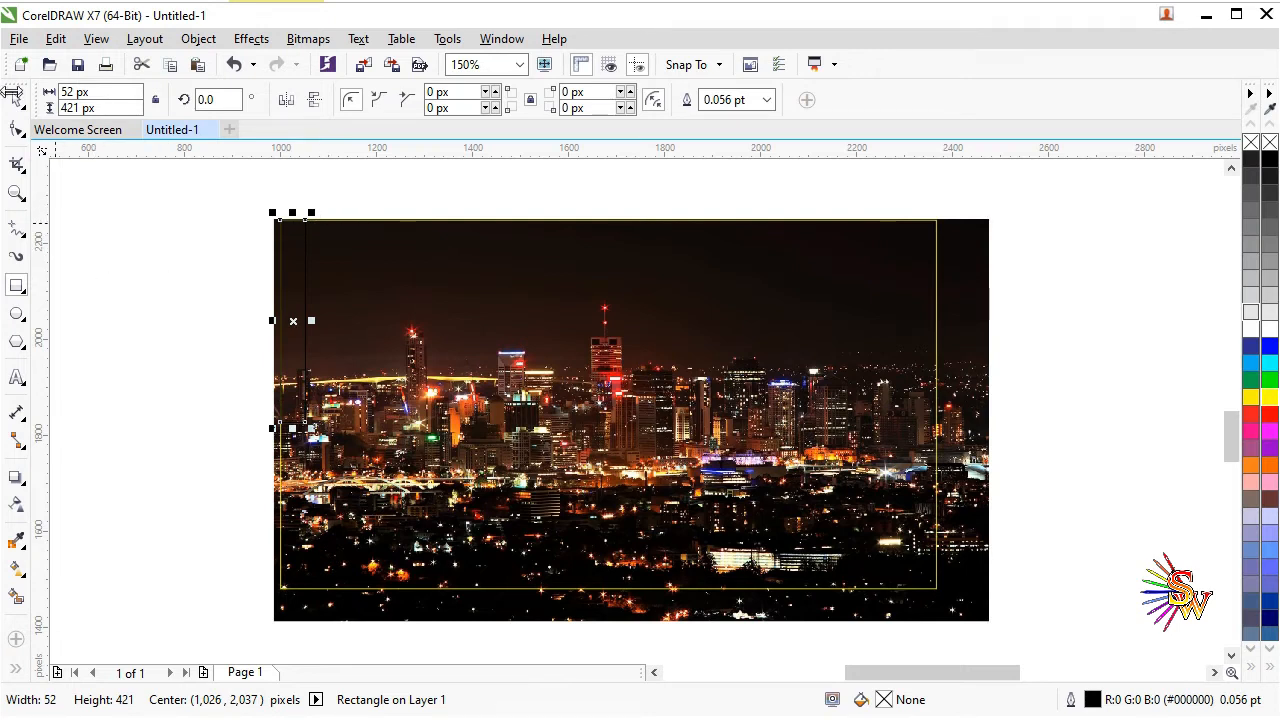
{"action": "left_click", "coordinate": [16, 101]}
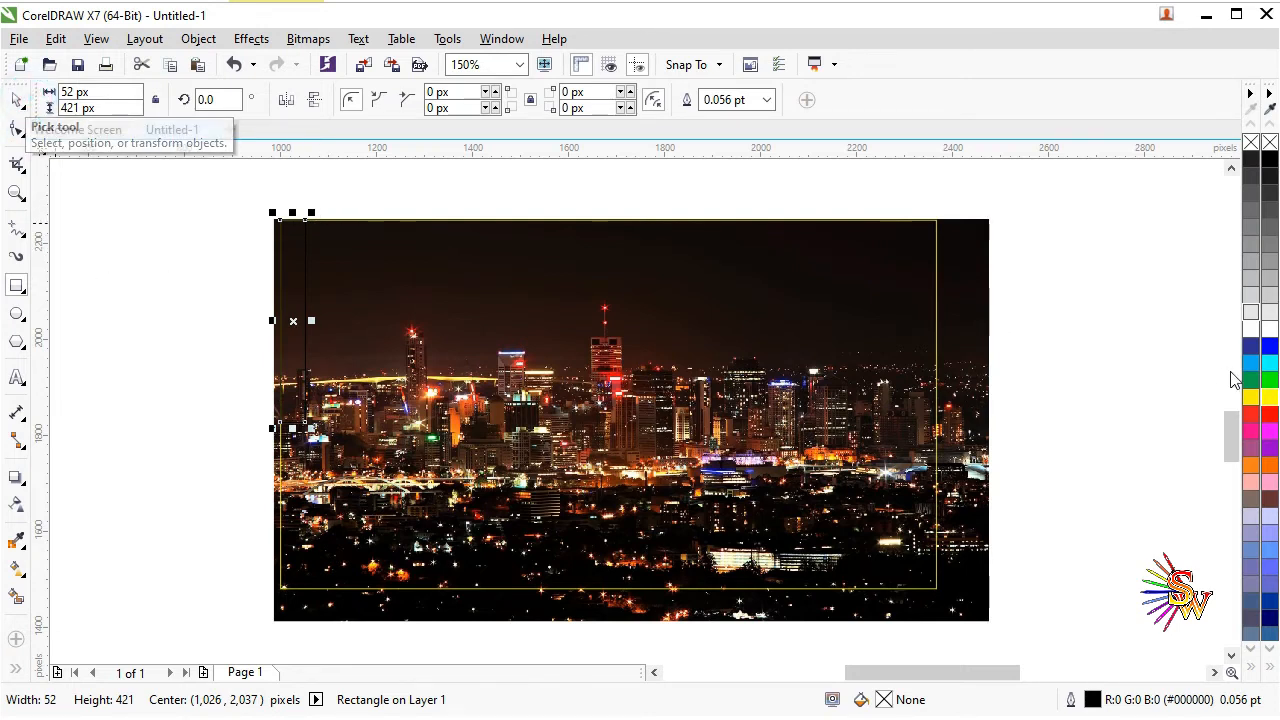
{"action": "left_click", "coordinate": [1269, 397]}
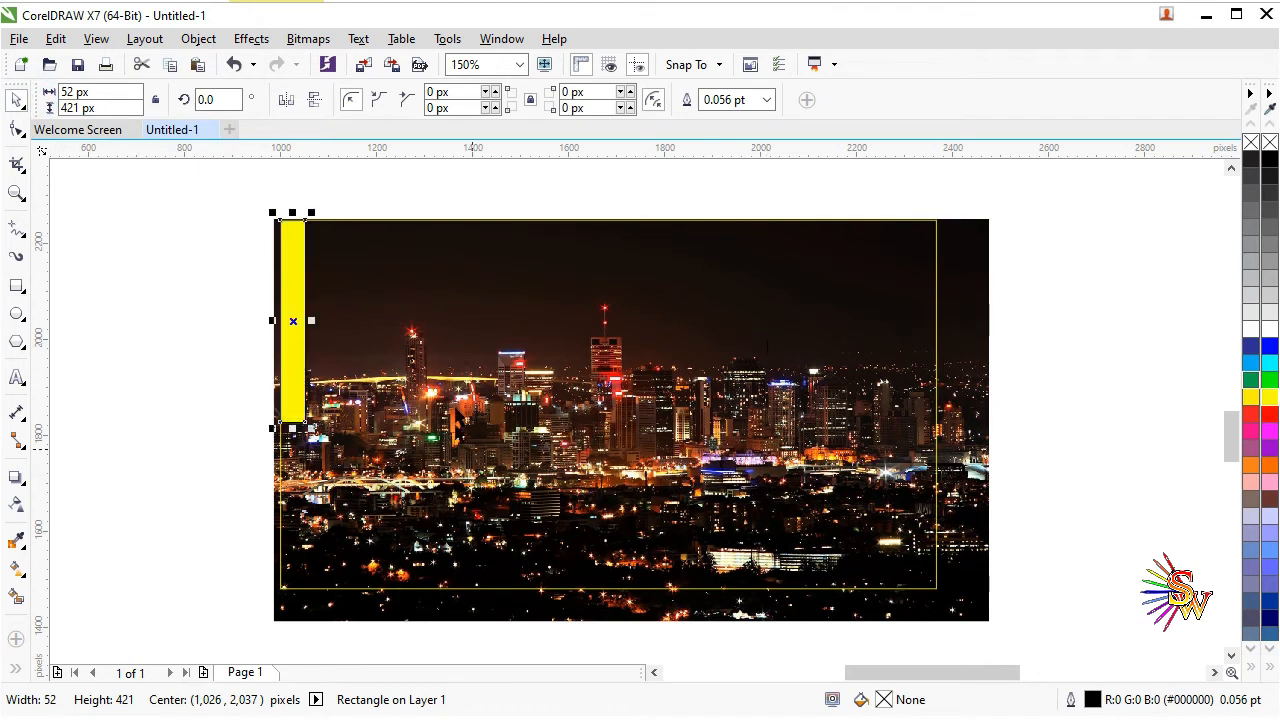
{"action": "right_click", "coordinate": [1271, 399]}
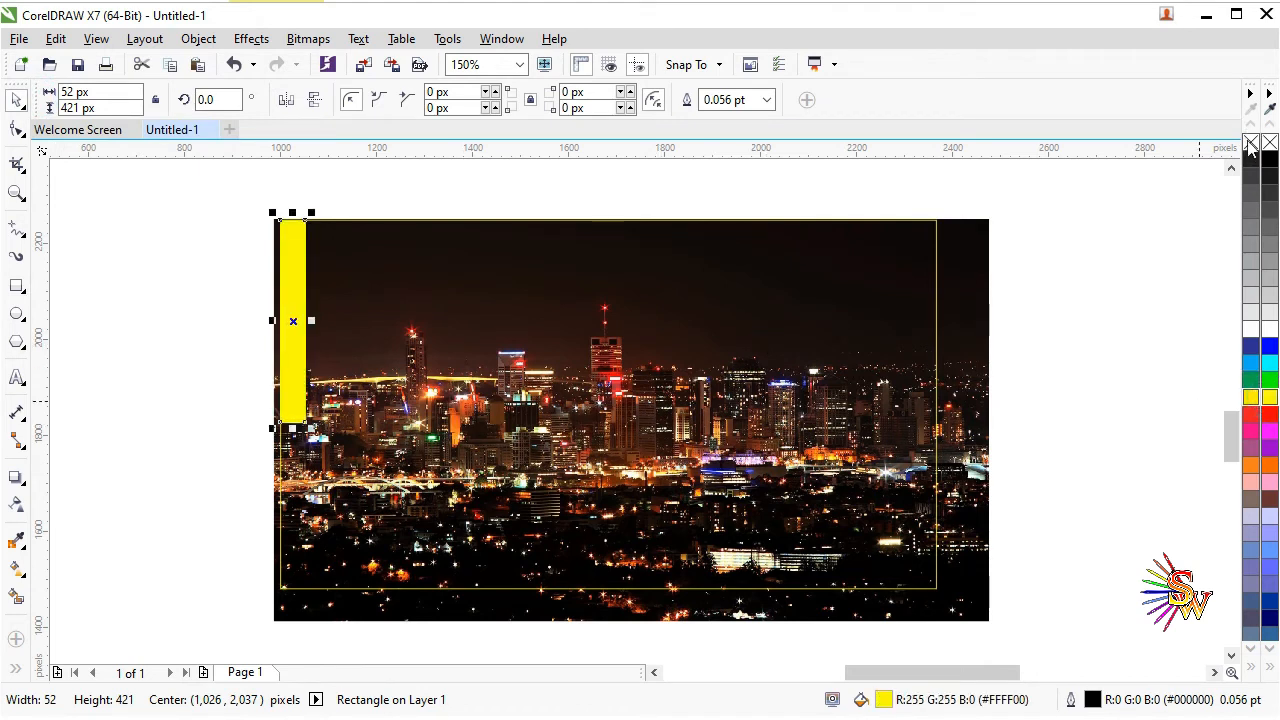
Step: Remove the yellow bar's fill and place a copy 52 px to its right, edge to edge with the original
{"action": "left_click", "coordinate": [1270, 145]}
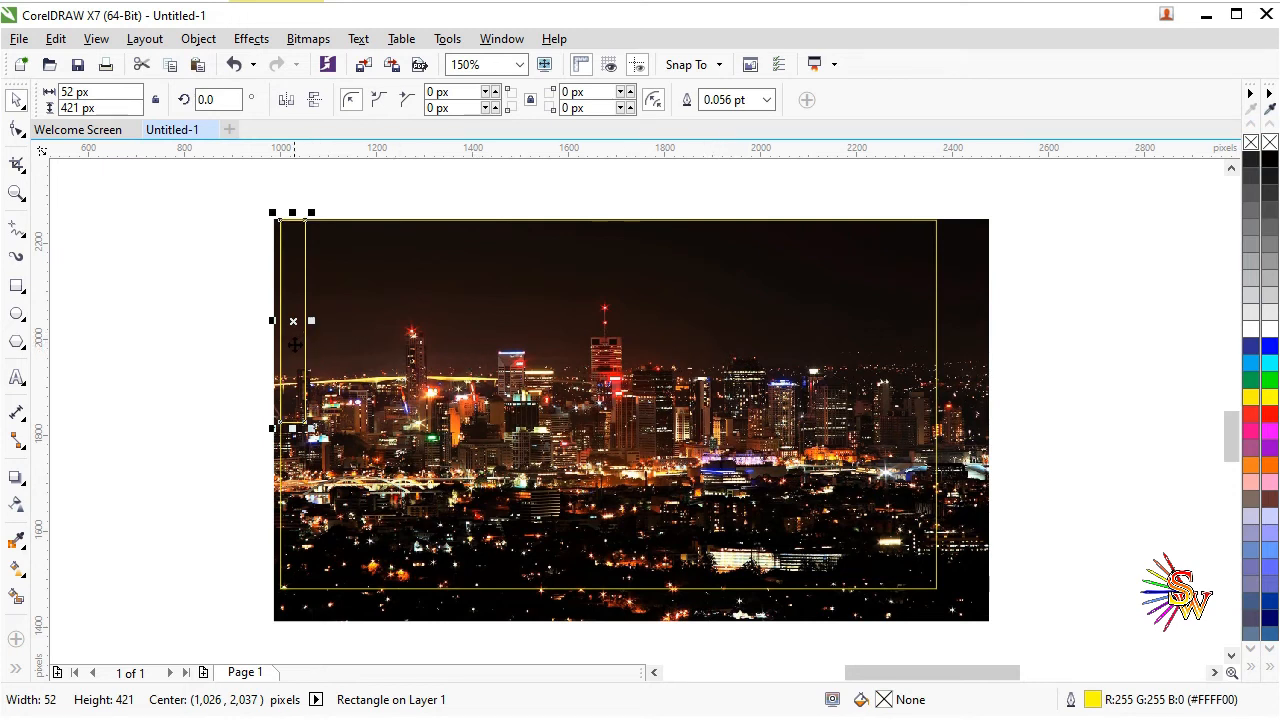
{"action": "scroll", "coordinate": [295, 343], "scroll_direction": "up", "scroll_amount": 2}
{"action": "scroll", "coordinate": [294, 346], "scroll_direction": "up", "scroll_amount": 4}
{"action": "left_click_drag", "start_coordinate": [294, 346], "coordinate": [396, 356]}
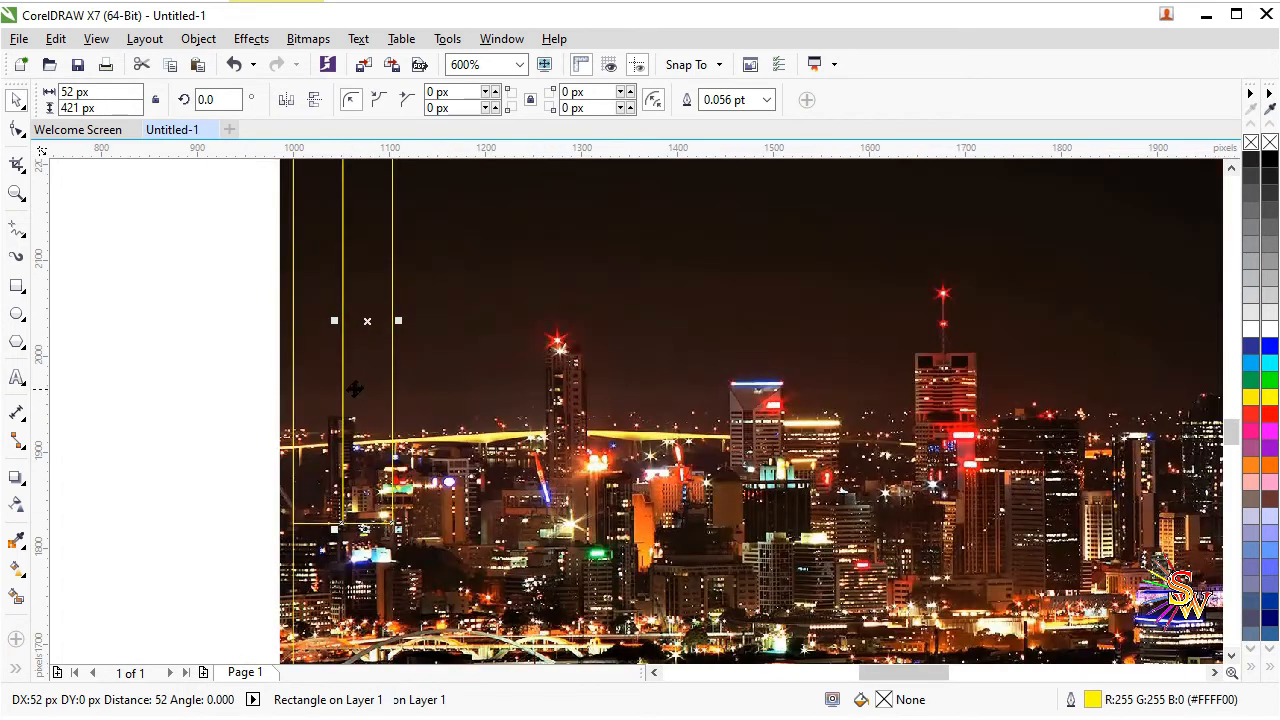
Step: Repeat the 52 px duplication until the row of 27 adjoining bars spans the frame's full width
{"action": "scroll", "coordinate": [350, 380], "scroll_direction": "down", "scroll_amount": 2}
{"action": "key", "text": "ctrl+r"}
{"action": "key", "text": "ctrl+r"}
{"action": "key", "text": "ctrl+r"}
{"action": "key", "text": "ctrl+r"}
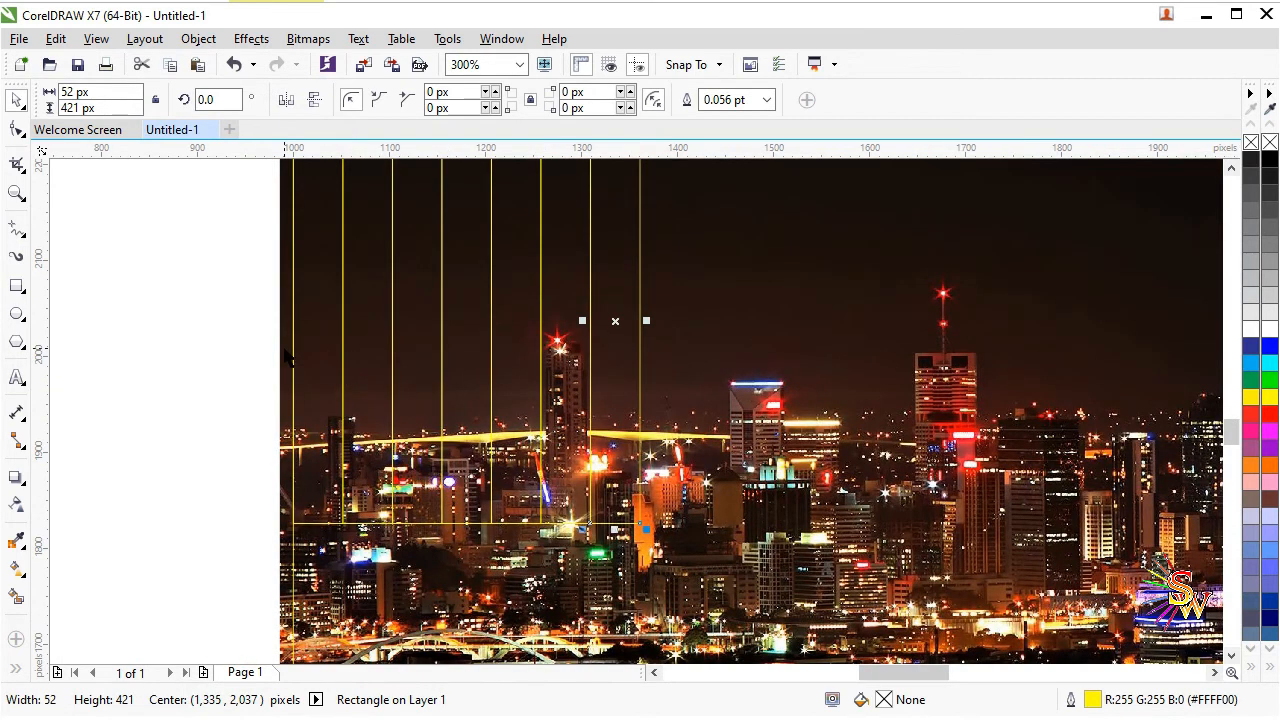
{"action": "scroll", "coordinate": [283, 343], "scroll_direction": "down", "scroll_amount": 4}
{"action": "key", "text": "ctrl+r"}
{"action": "key", "text": "ctrl+r"}
{"action": "key", "text": "ctrl+r"}
{"action": "key", "text": "ctrl+r"}
{"action": "key", "text": "ctrl+r"}
{"action": "key", "text": "ctrl+r"}
{"action": "key", "text": "ctrl+r"}
{"action": "key", "text": "ctrl+r"}
{"action": "key", "text": "ctrl+r"}
{"action": "key", "text": "ctrl+r"}
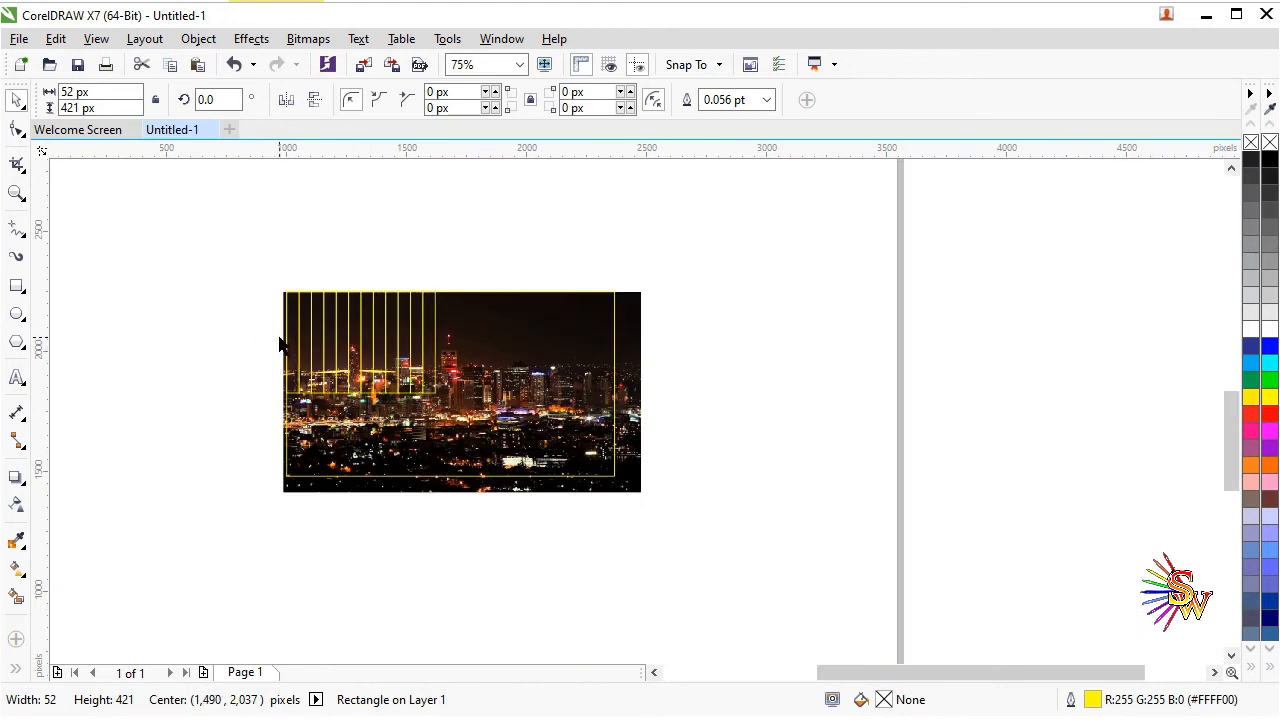
{"action": "key", "text": "ctrl+r"}
{"action": "key", "text": "ctrl+r"}
{"action": "key", "text": "ctrl+r"}
{"action": "key", "text": "ctrl+r"}
{"action": "key", "text": "ctrl+r"}
{"action": "key", "text": "ctrl+r"}
{"action": "key", "text": "ctrl+r"}
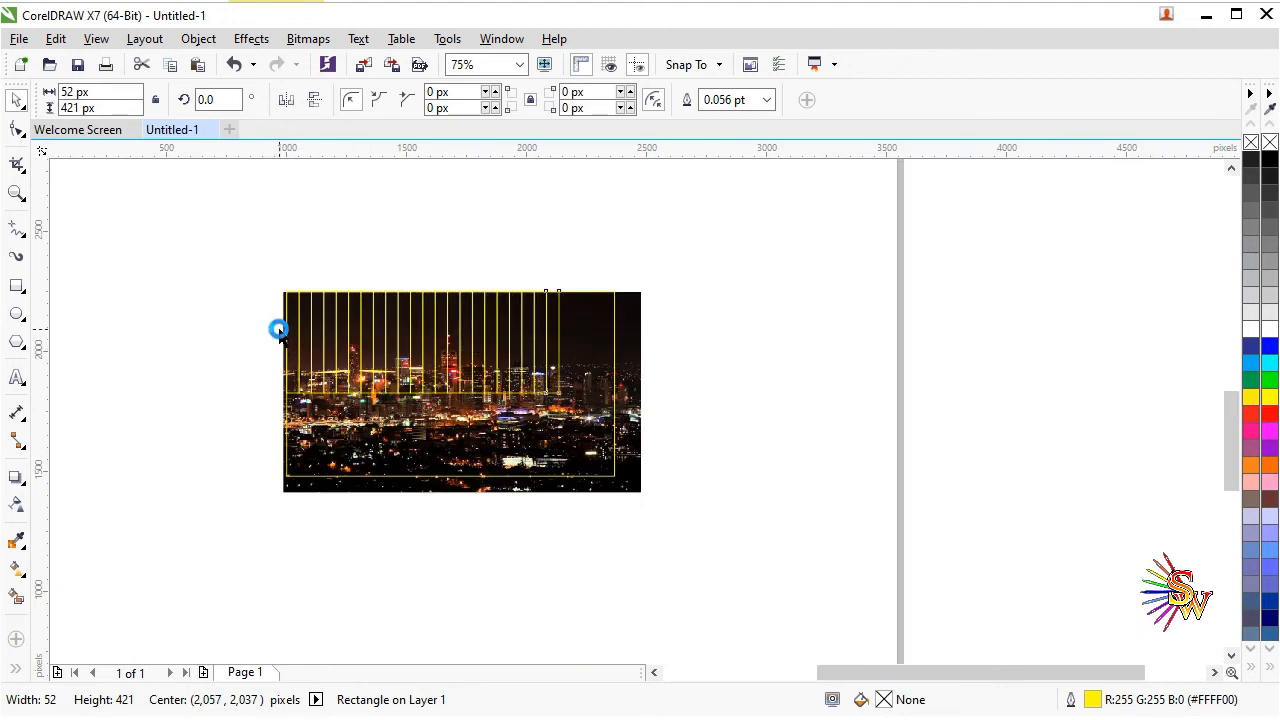
{"action": "key", "text": "ctrl+r"}
{"action": "key", "text": "ctrl+r"}
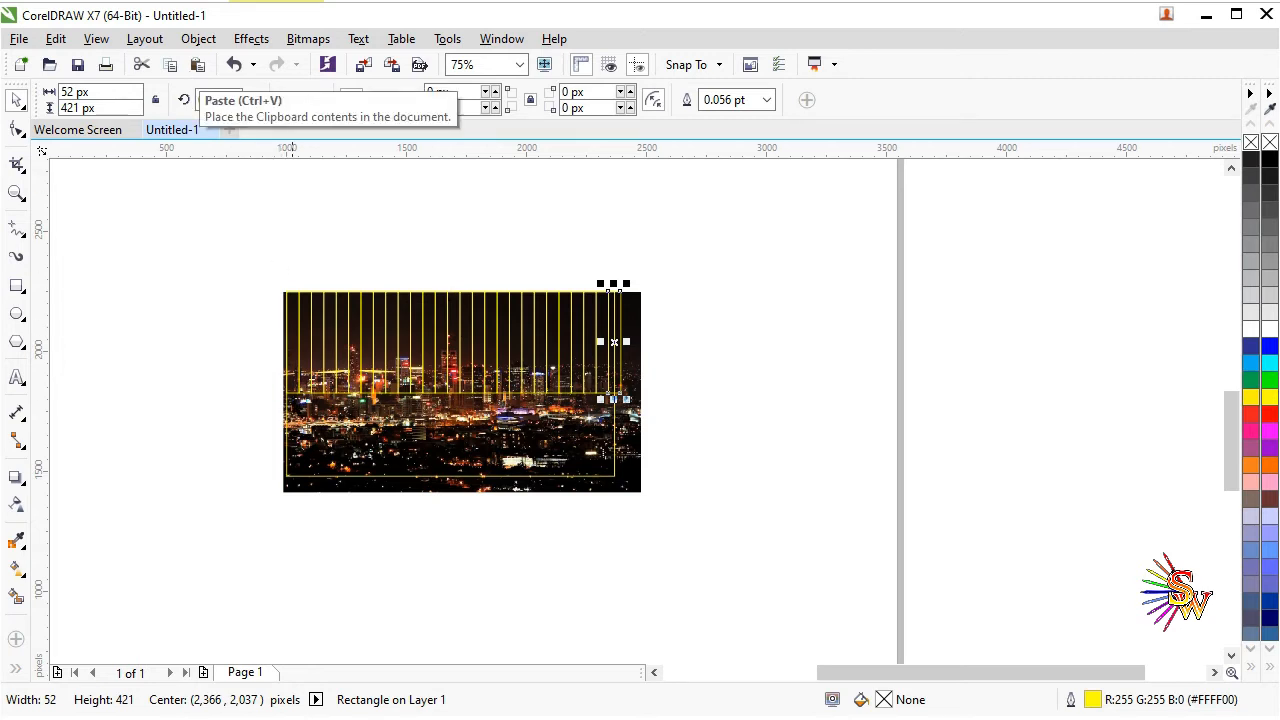
Step: Fill the first three bars from the left with red, yellow and cyan
{"action": "scroll", "coordinate": [297, 333], "scroll_direction": "up", "scroll_amount": 1}
{"action": "left_click", "coordinate": [287, 365]}
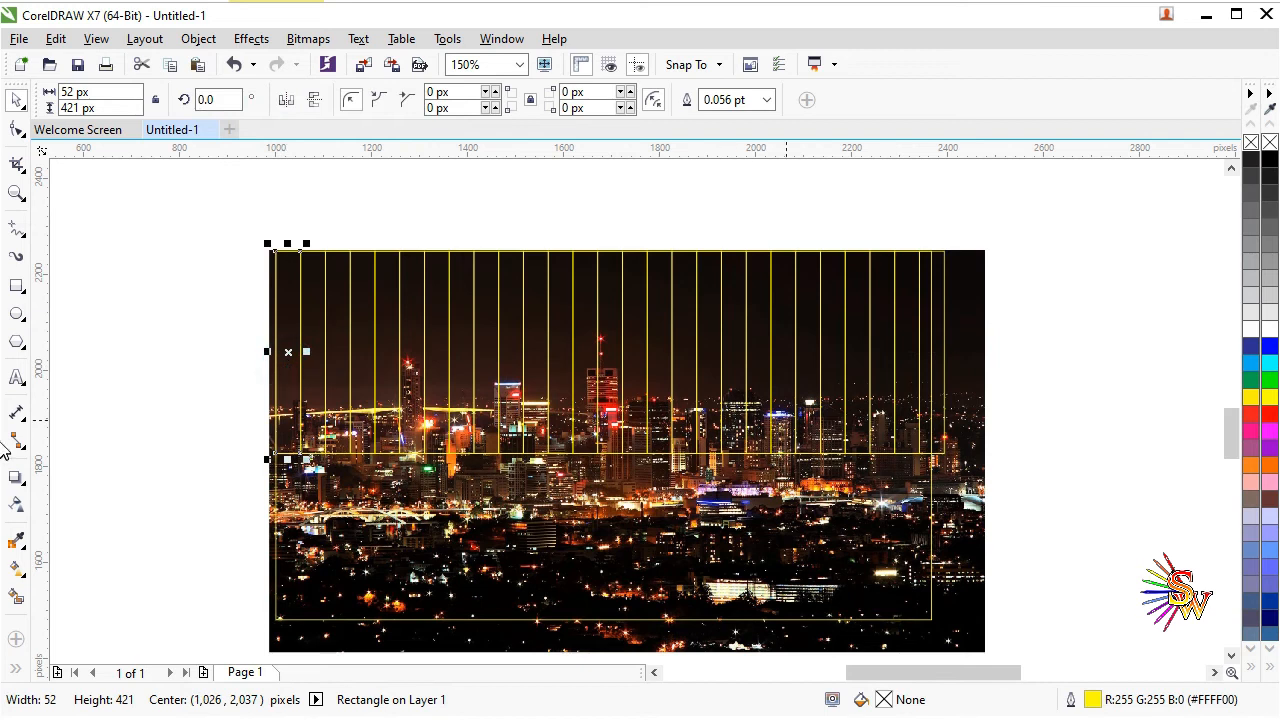
{"action": "left_click", "coordinate": [1264, 412]}
{"action": "left_click", "coordinate": [312, 382]}
{"action": "left_click", "coordinate": [1251, 397]}
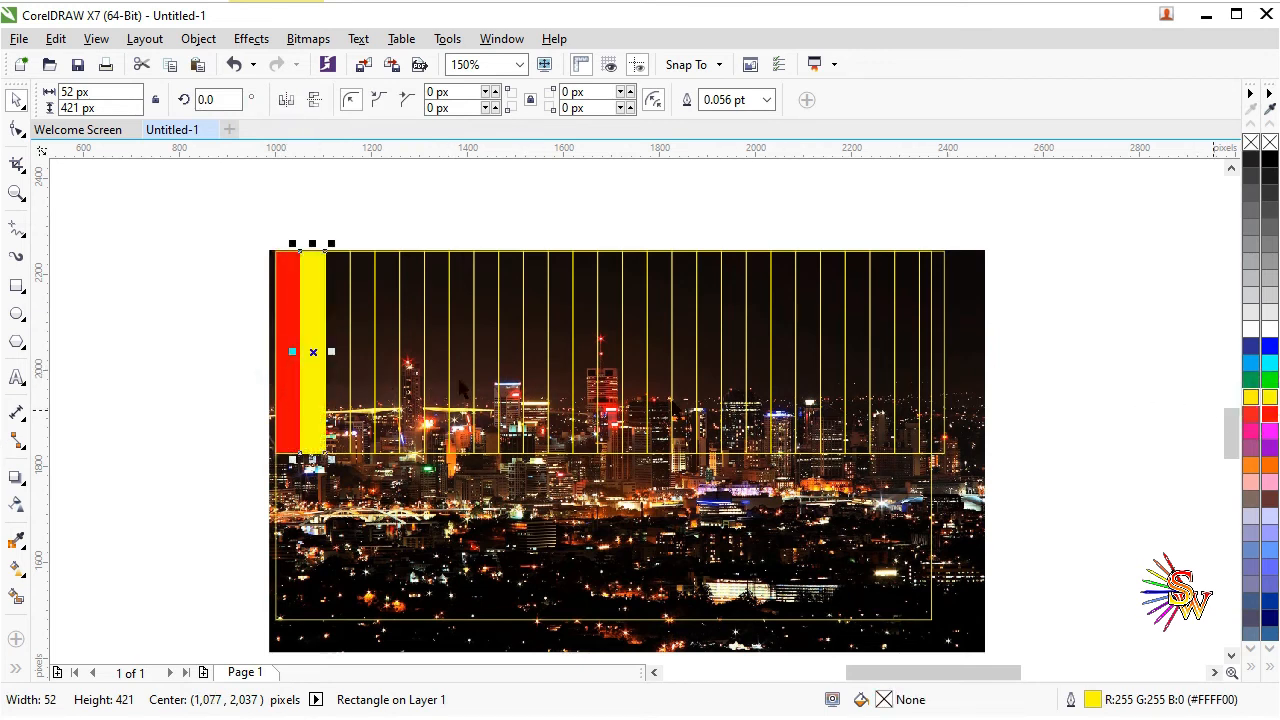
{"action": "left_click", "coordinate": [334, 364]}
{"action": "left_click", "coordinate": [1258, 367]}
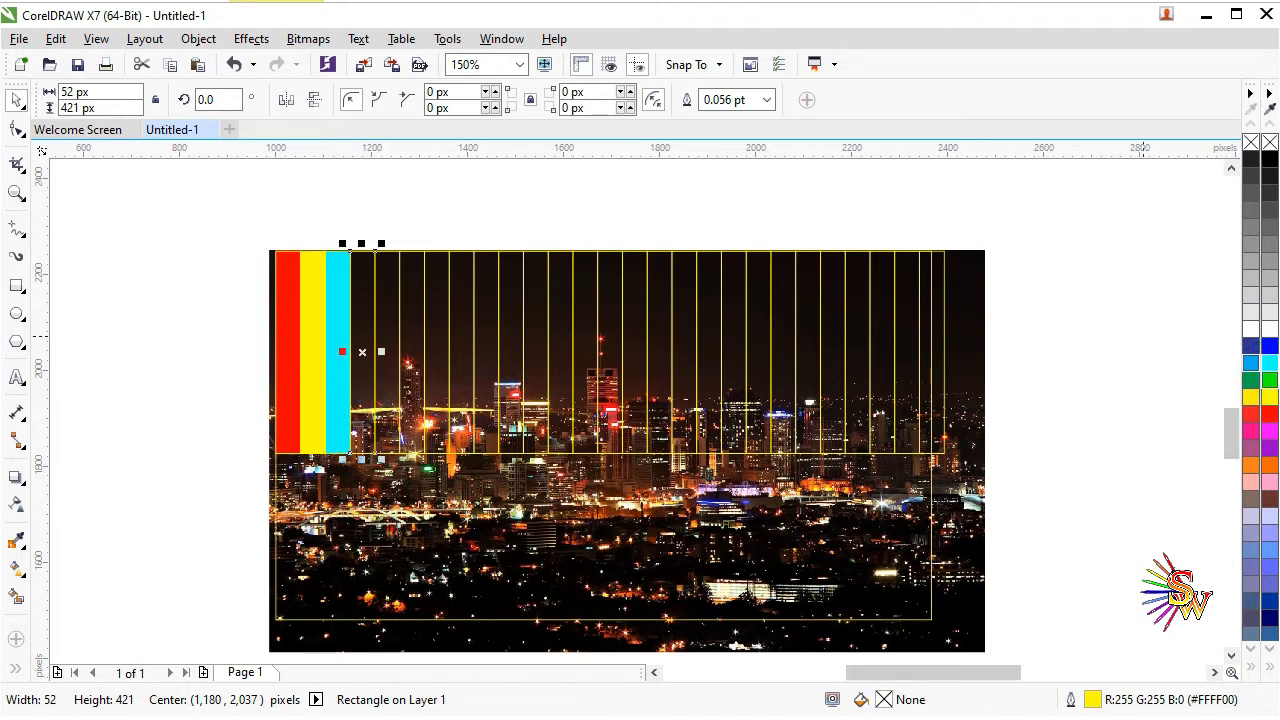
Step: Fill the fourth bar with blue, the fifth with magenta and the sixth with purple
{"action": "left_click", "coordinate": [1268, 330]}
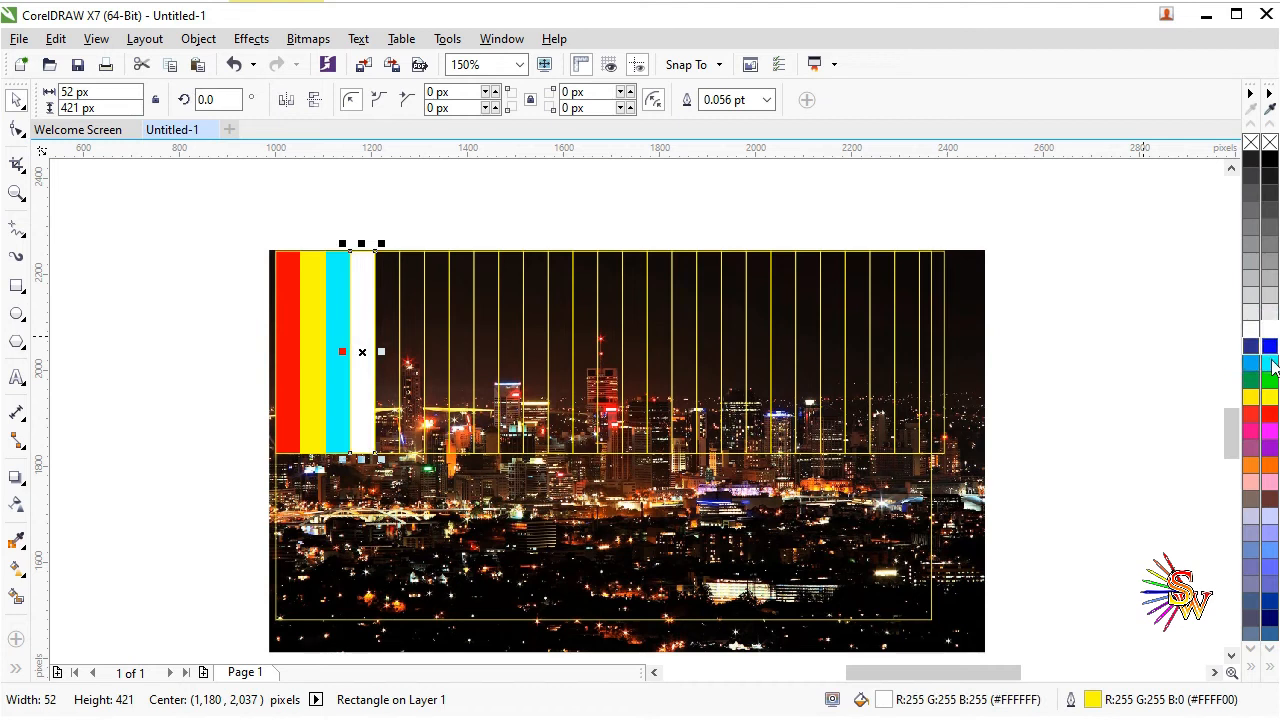
{"action": "left_click", "coordinate": [1268, 362]}
{"action": "left_click", "coordinate": [287, 380]}
{"action": "left_click", "coordinate": [1268, 345]}
{"action": "left_click", "coordinate": [389, 374]}
{"action": "left_click", "coordinate": [1266, 430]}
{"action": "key", "text": "Tab"}
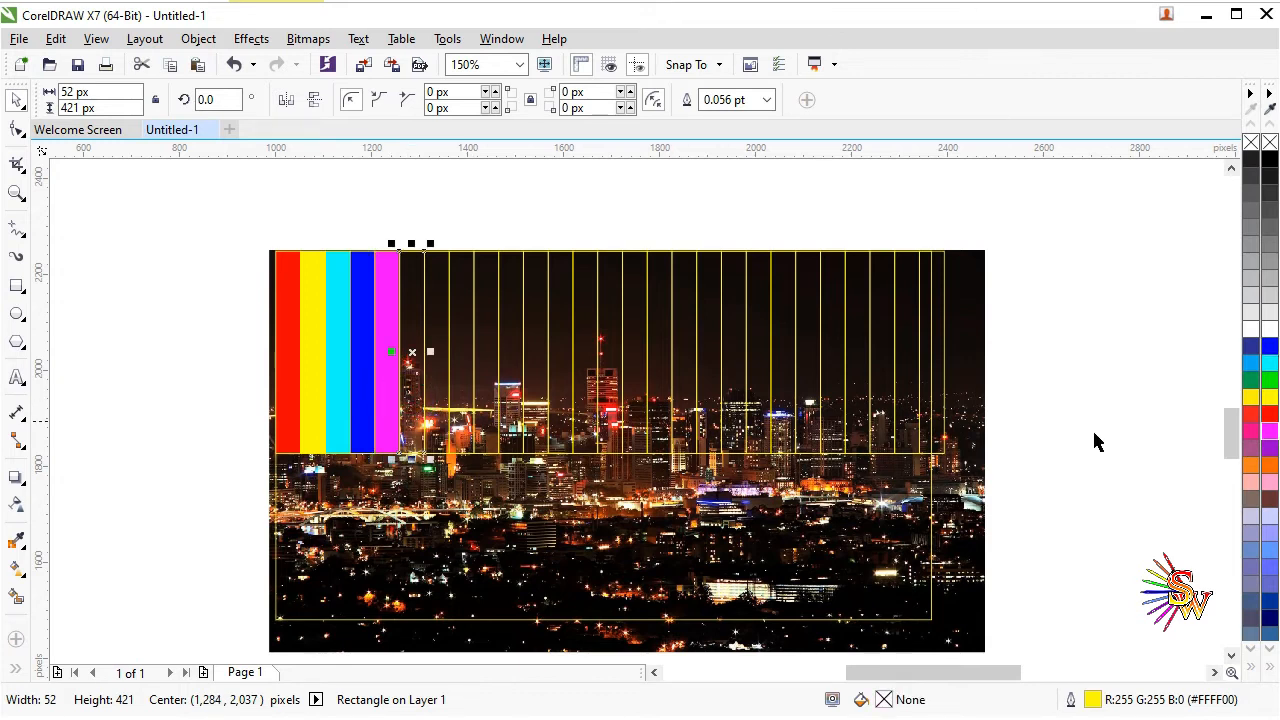
{"action": "left_click", "coordinate": [1268, 447]}
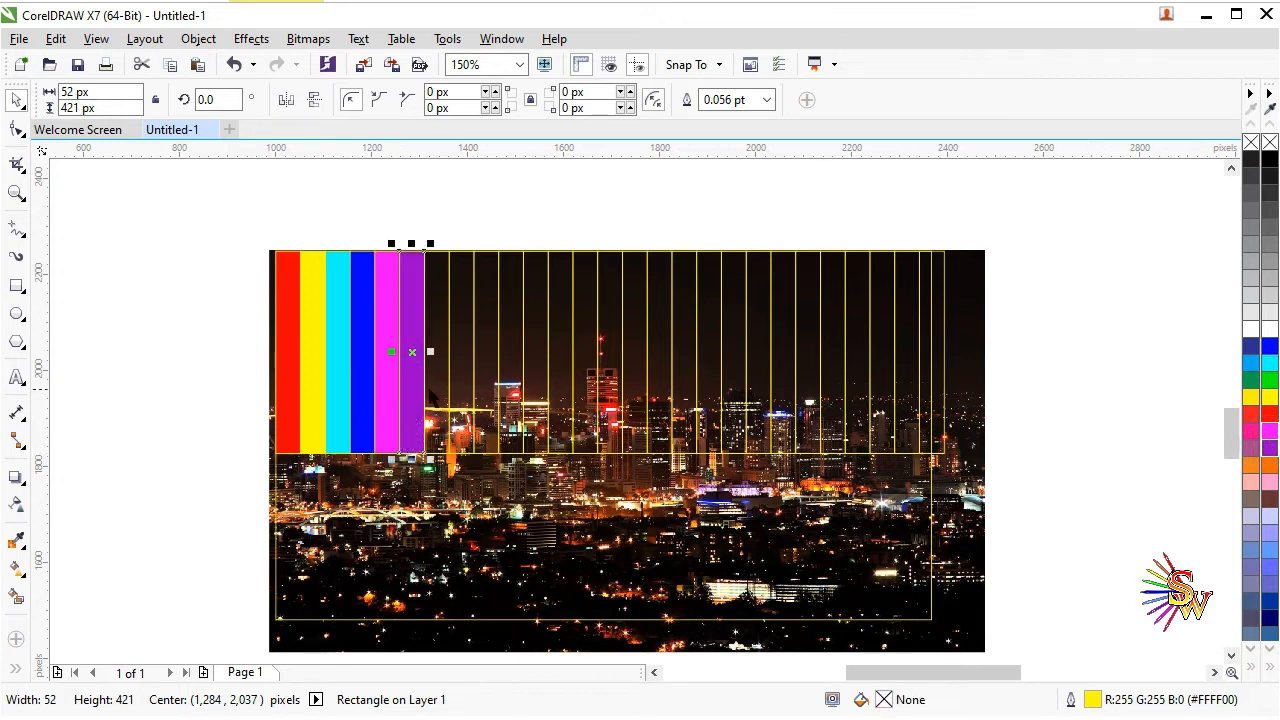
Step: Fill the seventh bar with green, the eighth with yellow and the ninth with red
{"action": "left_click", "coordinate": [435, 376]}
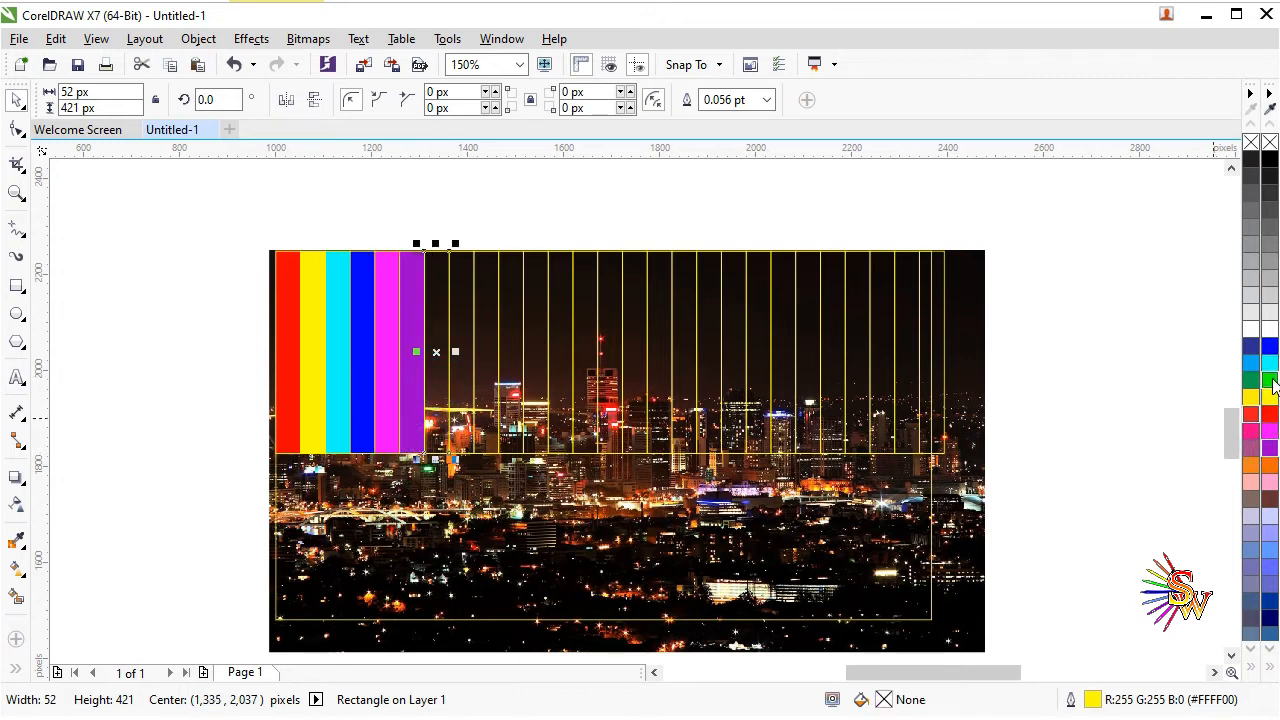
{"action": "left_click", "coordinate": [1268, 380]}
{"action": "left_click", "coordinate": [461, 394]}
{"action": "left_click", "coordinate": [1268, 397]}
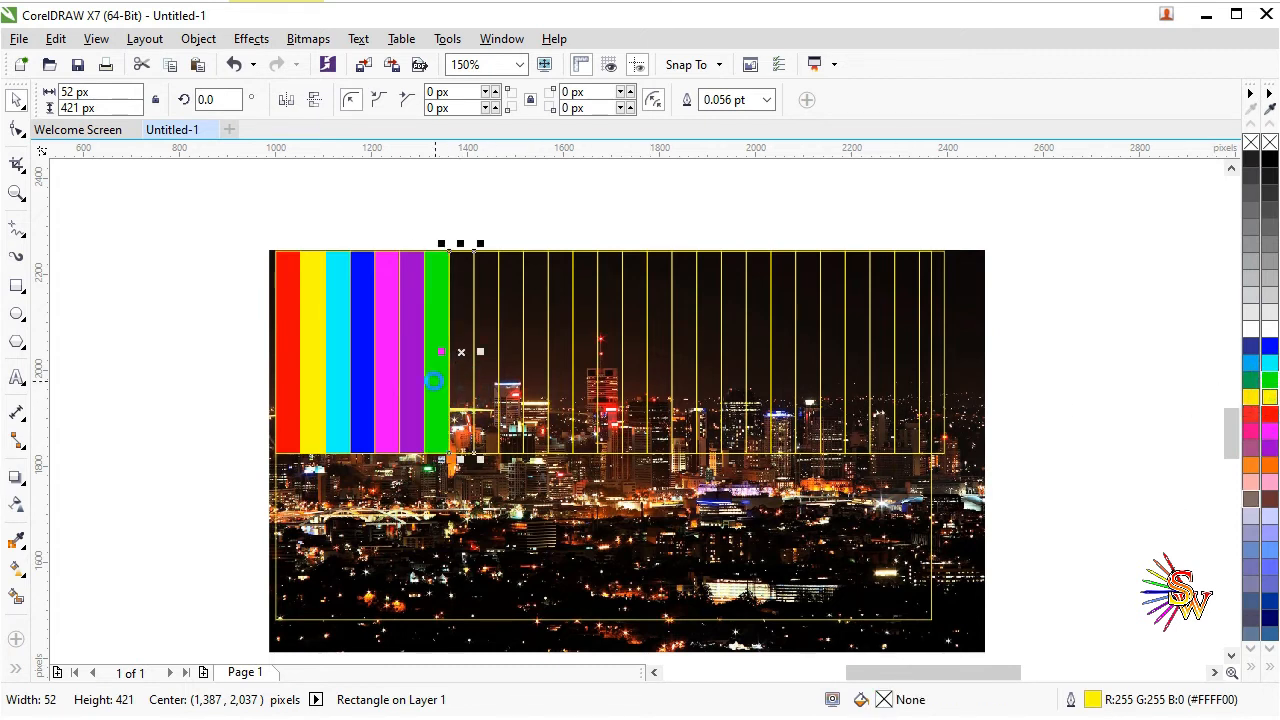
{"action": "left_click", "coordinate": [490, 379]}
{"action": "left_click", "coordinate": [1271, 415]}
Step: Fill the tenth bar with magenta, the eleventh with blue and the twelfth with red
{"action": "left_click", "coordinate": [506, 414]}
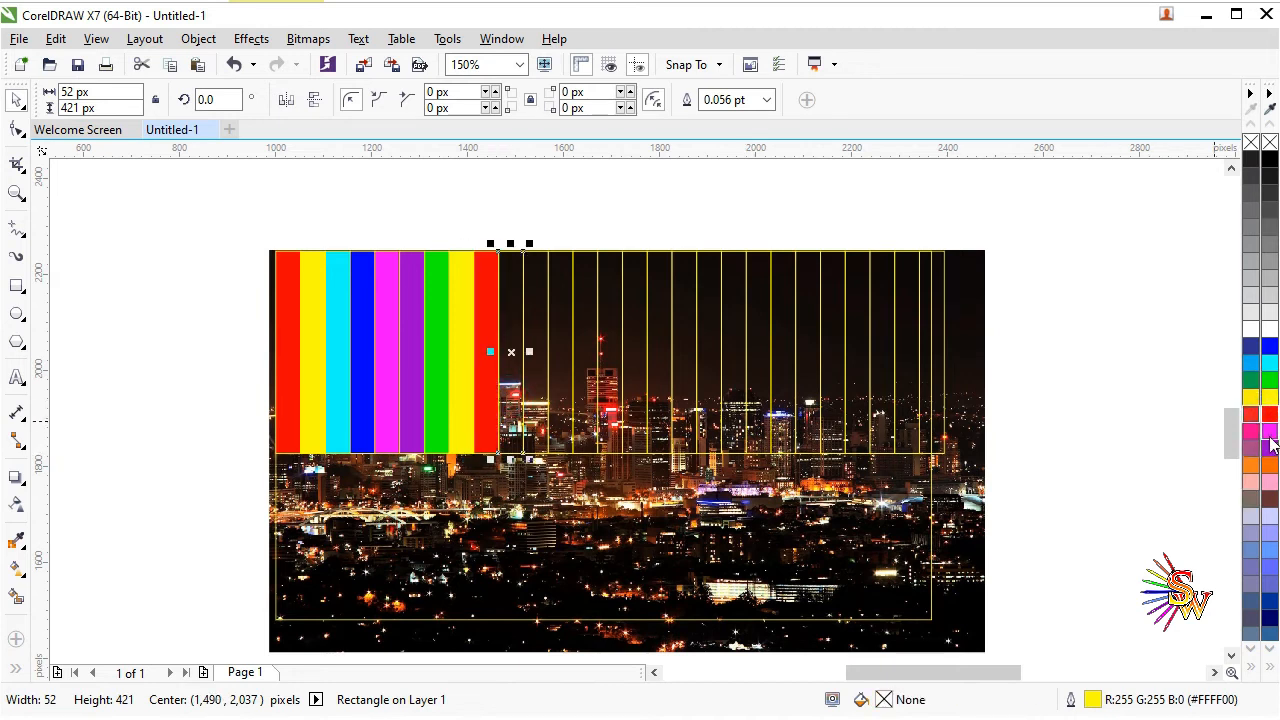
{"action": "left_click", "coordinate": [1271, 433]}
{"action": "left_click", "coordinate": [543, 374]}
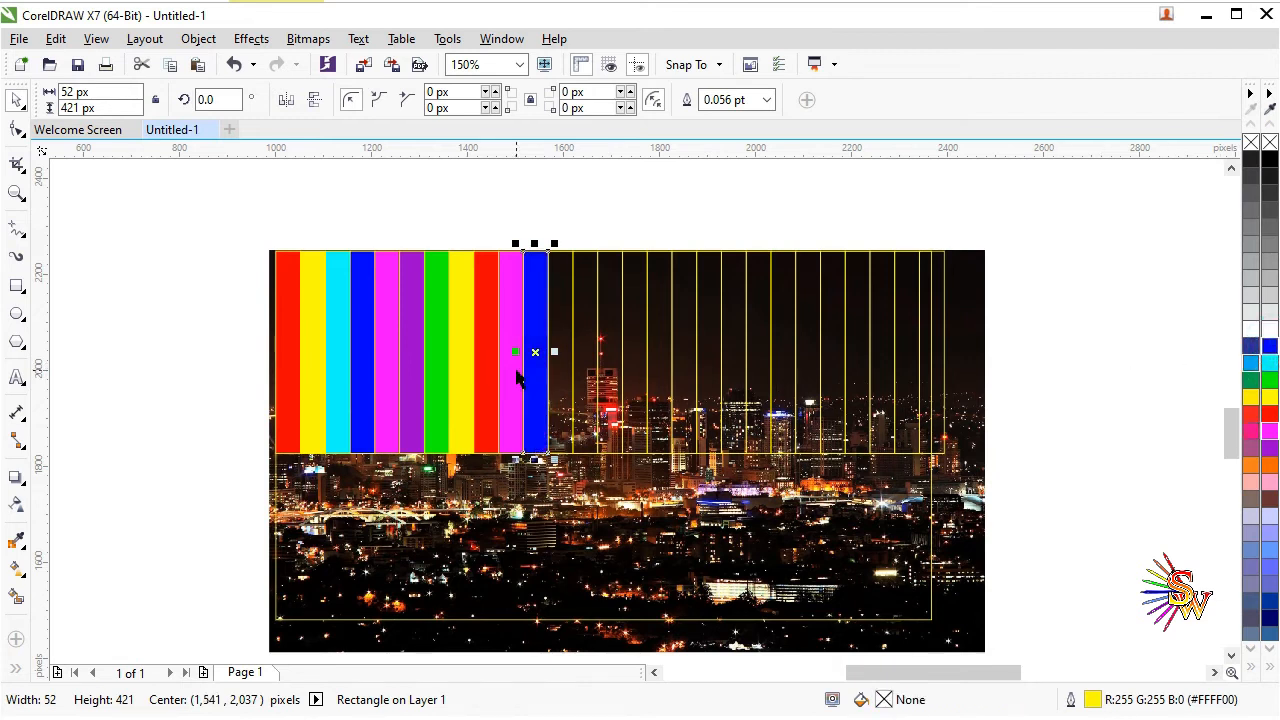
{"action": "left_click", "coordinate": [557, 372]}
{"action": "left_click", "coordinate": [1270, 420]}
Step: Fill the thirteenth bar with green, the fourteenth with magenta and the fifteenth with red
{"action": "left_click", "coordinate": [585, 400]}
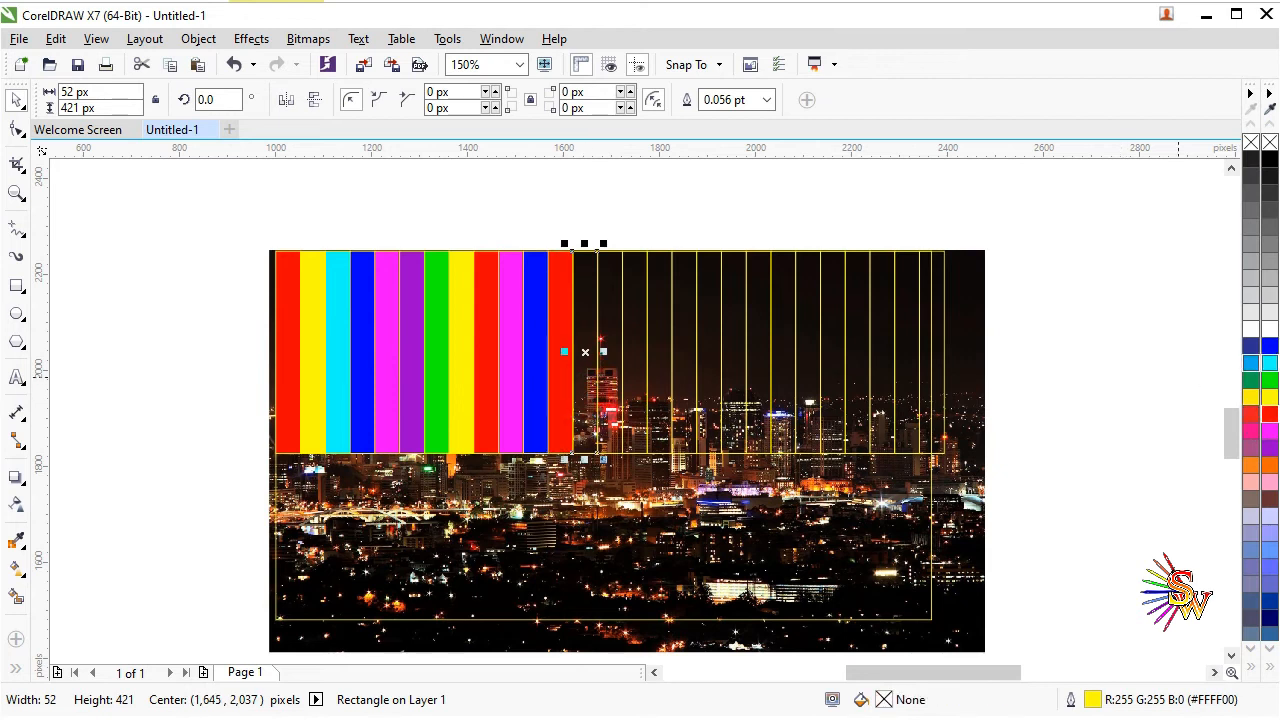
{"action": "left_click", "coordinate": [1267, 384]}
{"action": "left_click", "coordinate": [630, 394]}
{"action": "left_click", "coordinate": [612, 388]}
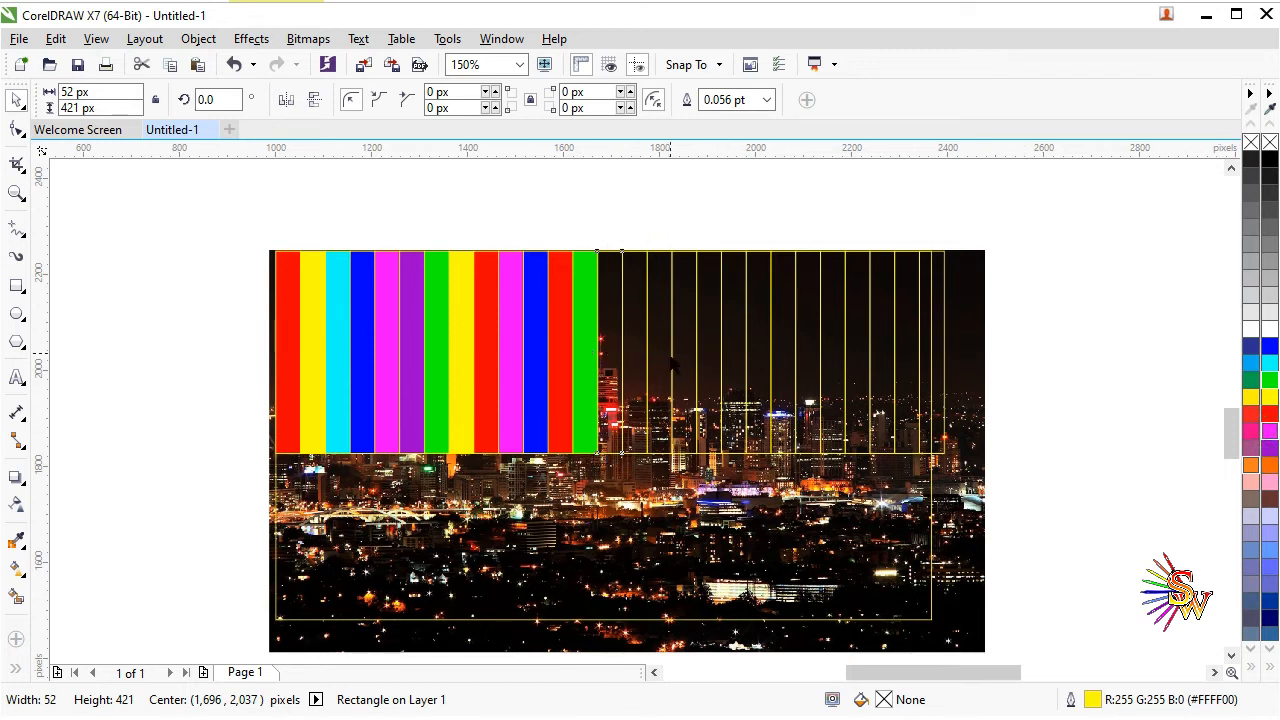
{"action": "left_click", "coordinate": [1266, 430]}
{"action": "left_click", "coordinate": [643, 372]}
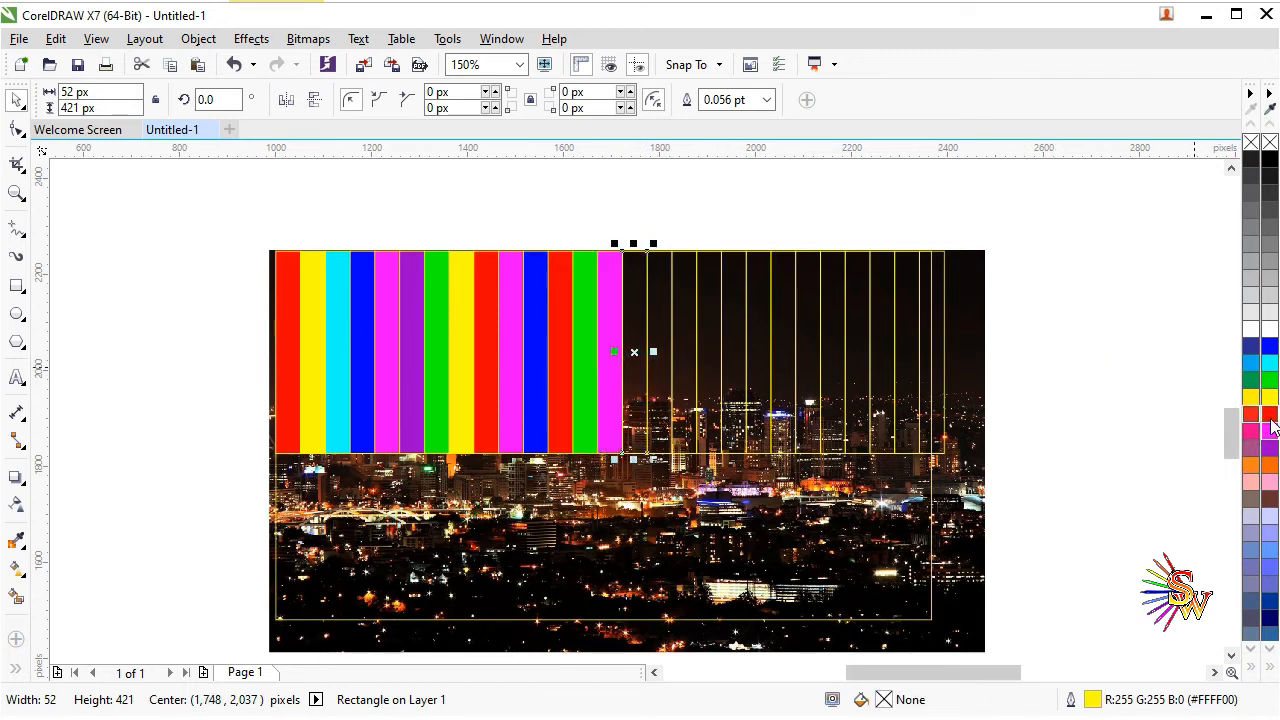
{"action": "left_click", "coordinate": [1266, 414]}
Step: Fill the sixteenth bar with yellow, the seventeenth with cyan and the eighteenth with purple
{"action": "left_click", "coordinate": [668, 373]}
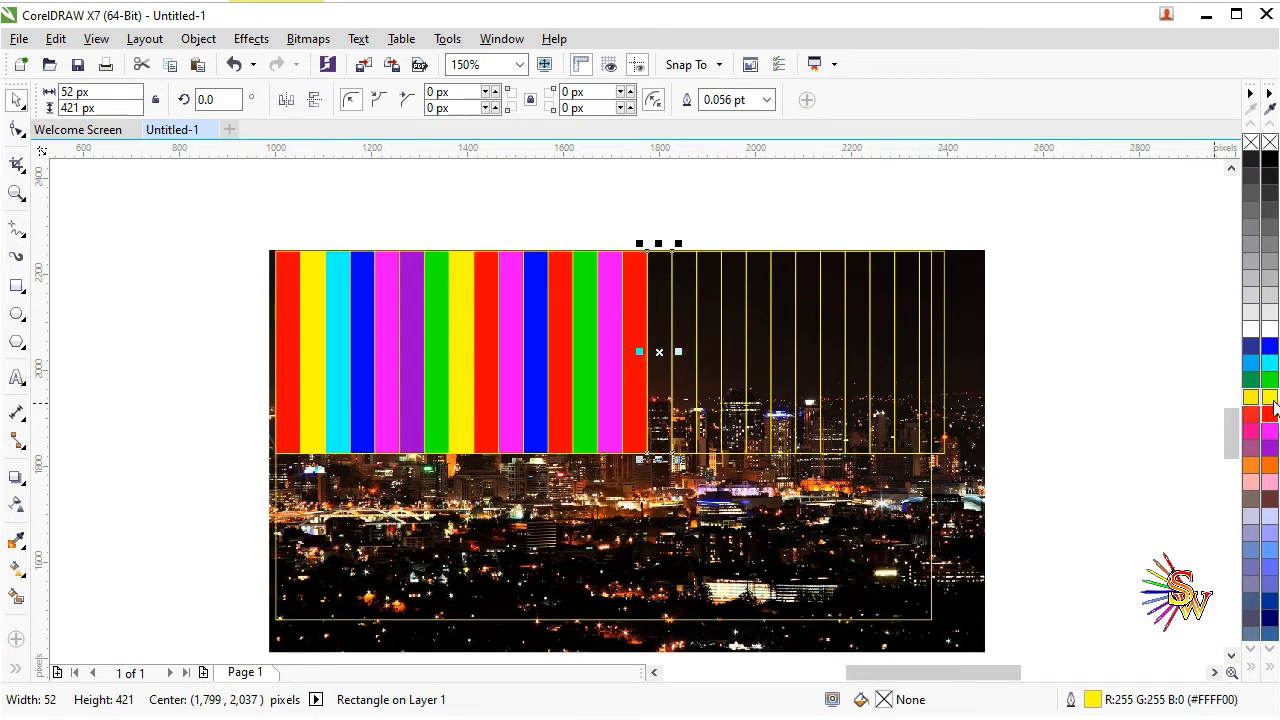
{"action": "left_click", "coordinate": [1268, 397]}
{"action": "left_click", "coordinate": [678, 393]}
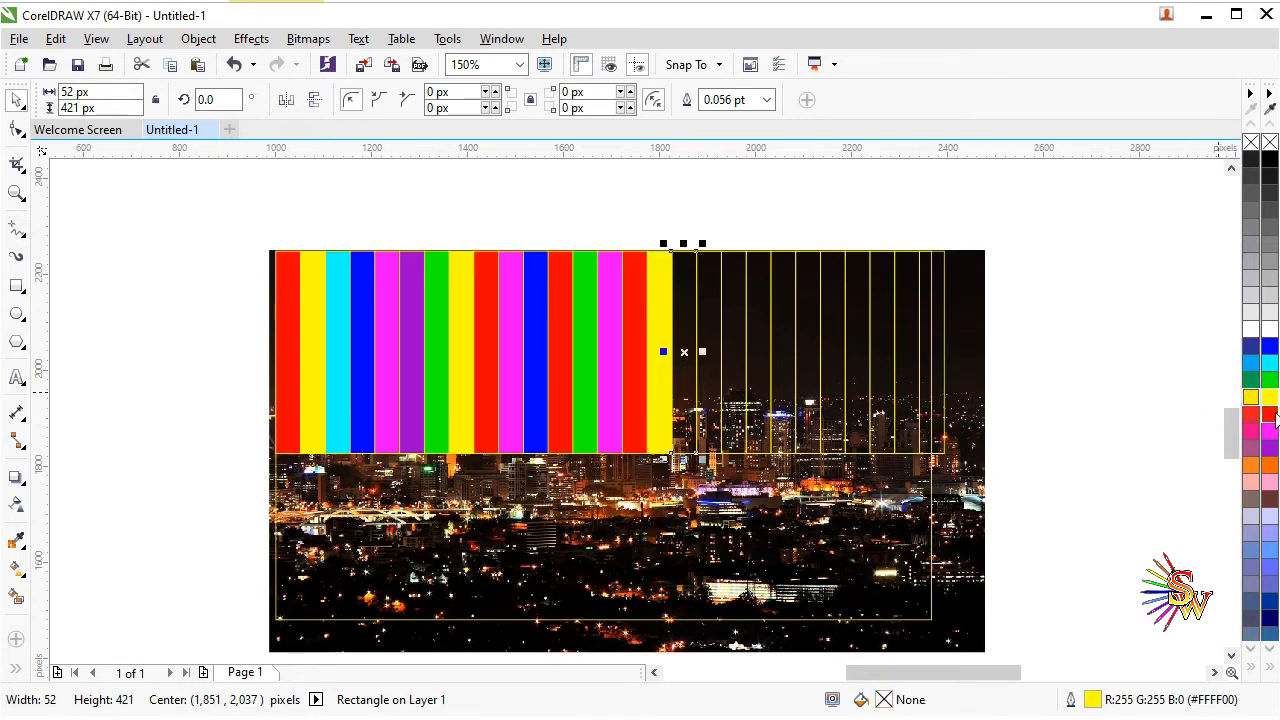
{"action": "left_click", "coordinate": [1268, 362]}
{"action": "left_click", "coordinate": [717, 357]}
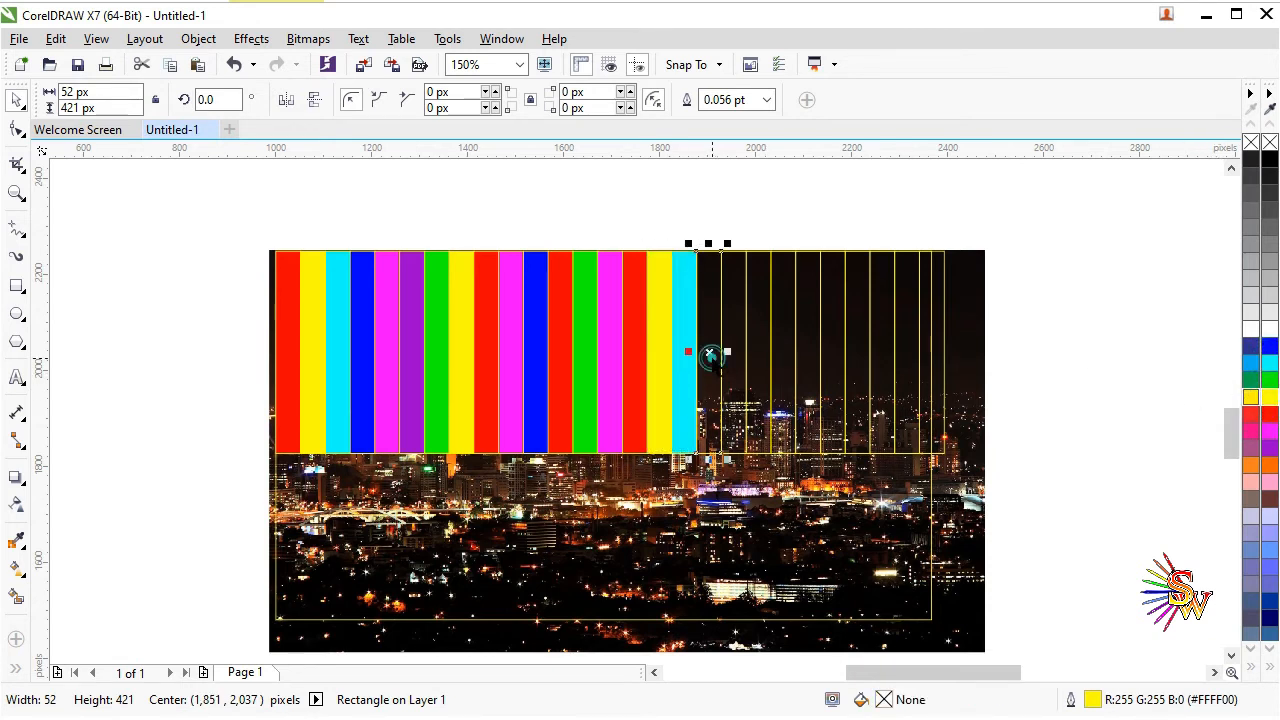
{"action": "left_click", "coordinate": [1270, 449]}
Step: Fill the nineteenth bar with red, the twentieth with green and the twenty-first with purple
{"action": "left_click", "coordinate": [729, 366]}
{"action": "left_click", "coordinate": [1268, 413]}
{"action": "left_click", "coordinate": [758, 363]}
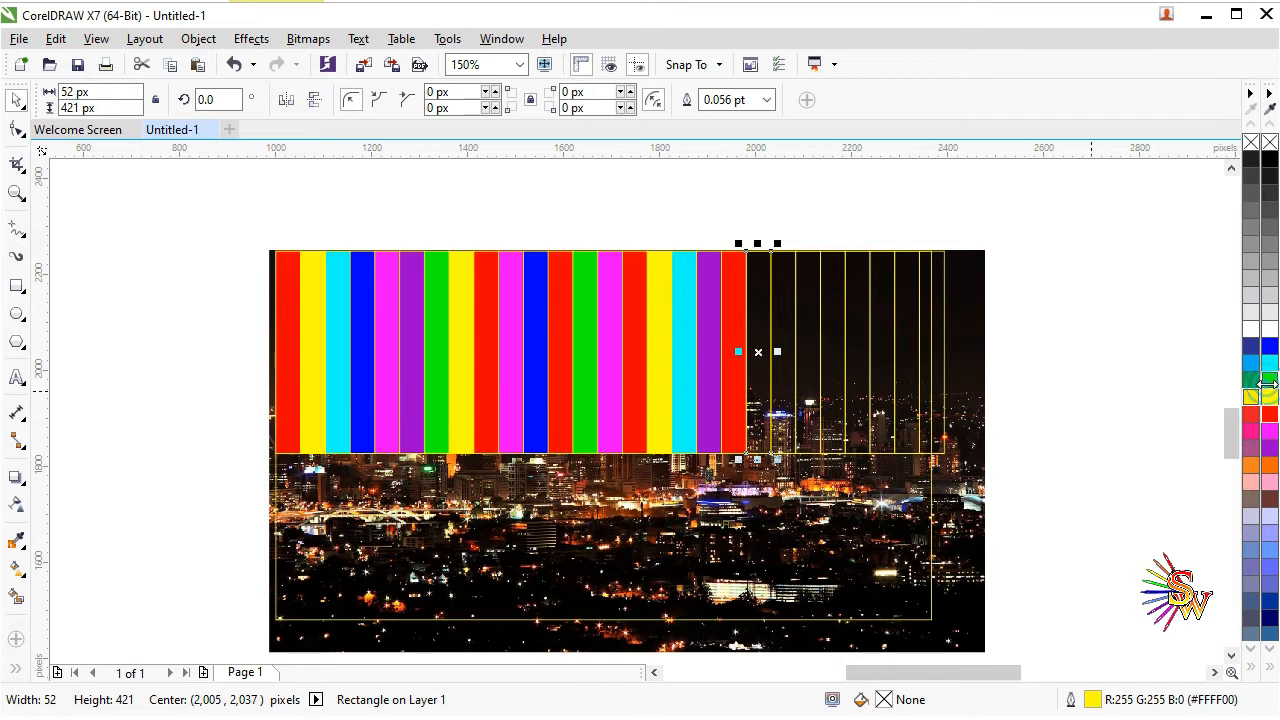
{"action": "left_click", "coordinate": [1269, 380]}
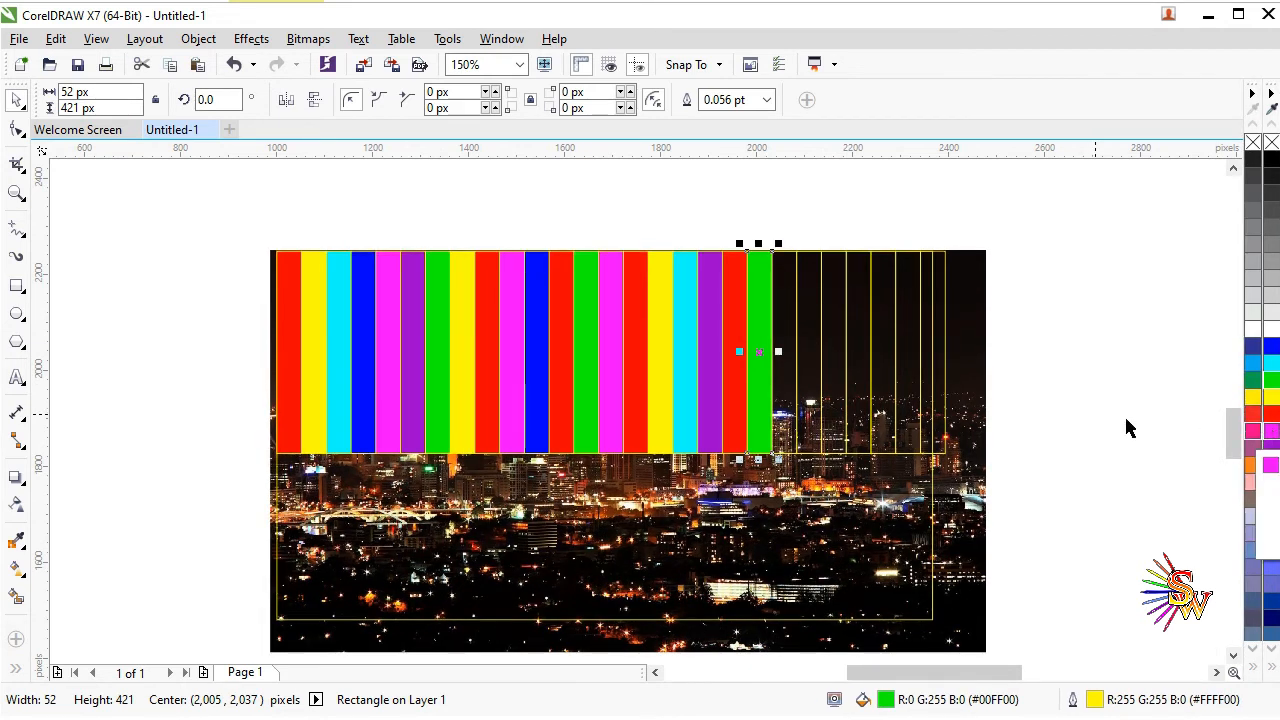
{"action": "left_click", "coordinate": [776, 374]}
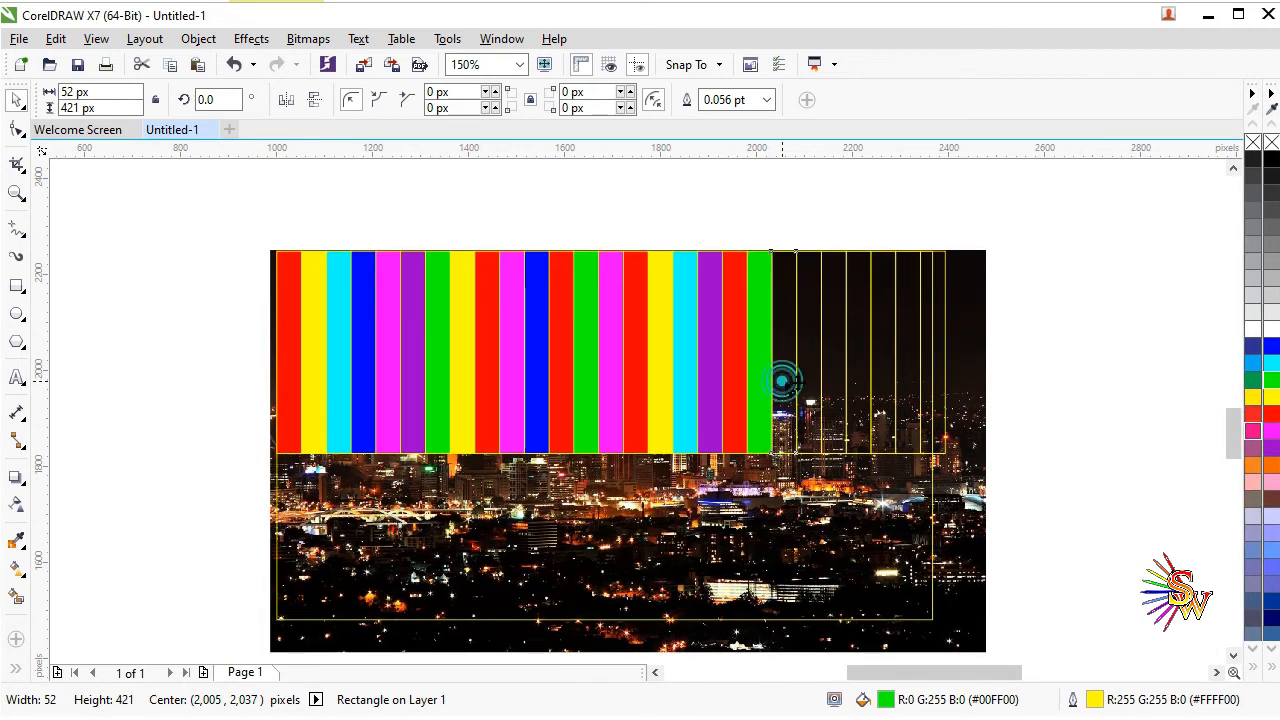
{"action": "left_click", "coordinate": [1270, 446]}
Step: Fill the twenty-second bar with yellow, the twenty-third with cyan and the twenty-fourth with blue
{"action": "left_click", "coordinate": [822, 405]}
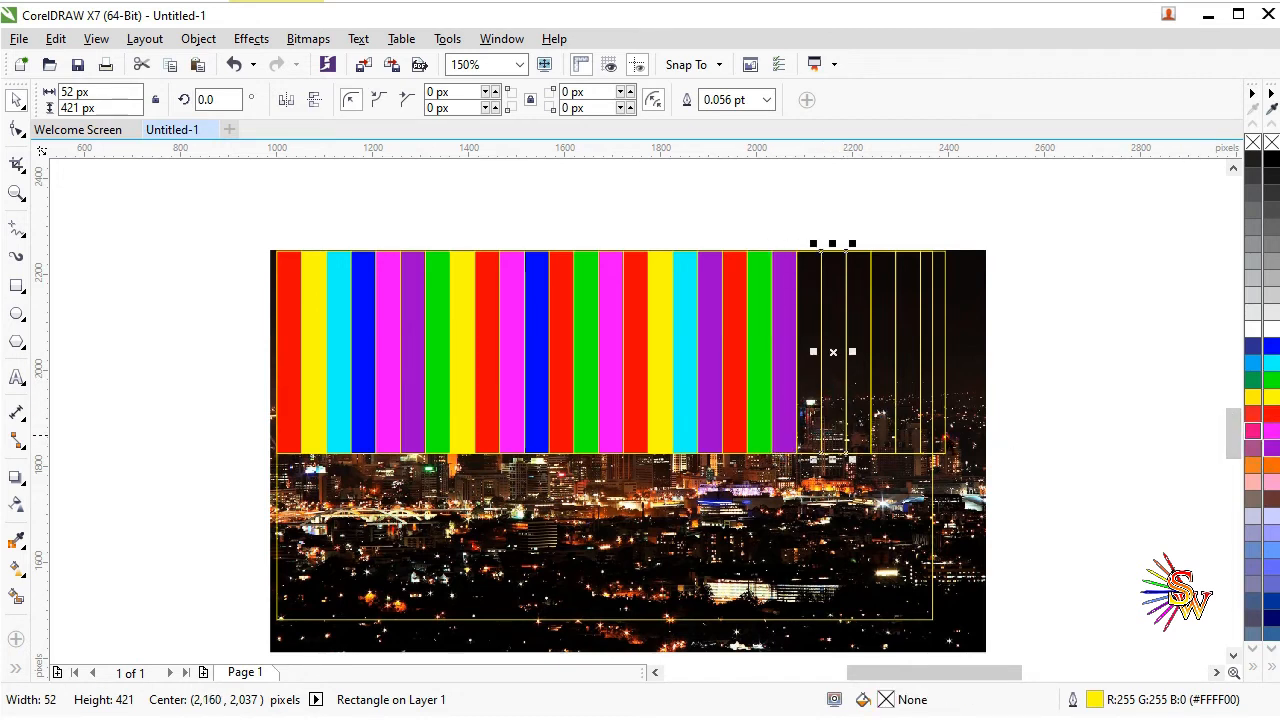
{"action": "left_click", "coordinate": [805, 424]}
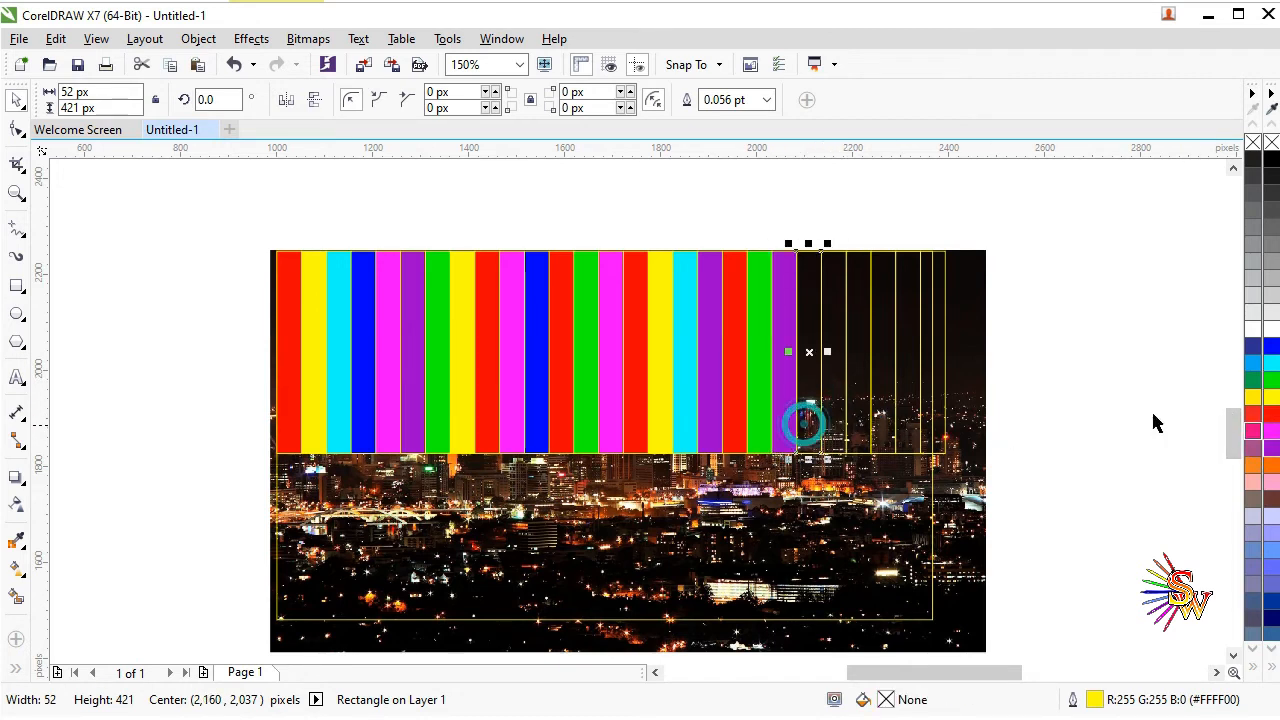
{"action": "left_click", "coordinate": [1270, 400]}
{"action": "left_click", "coordinate": [828, 394]}
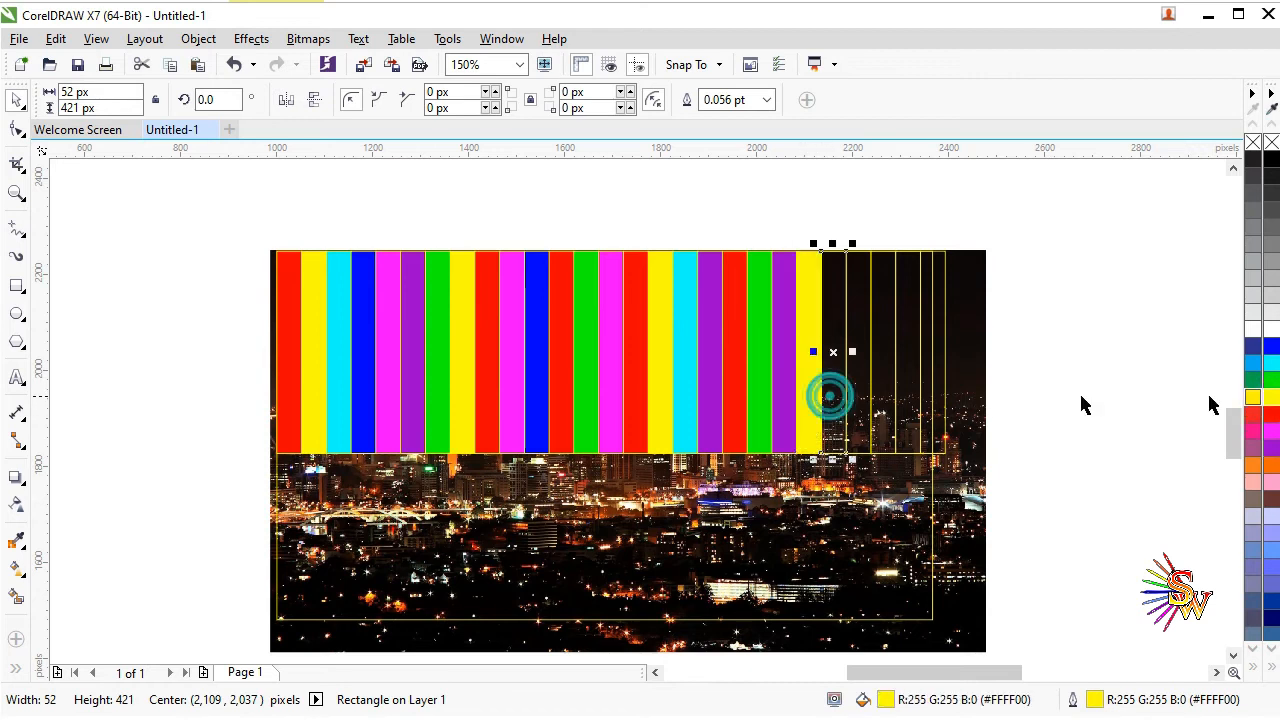
{"action": "left_click", "coordinate": [1253, 362]}
{"action": "left_click", "coordinate": [871, 394]}
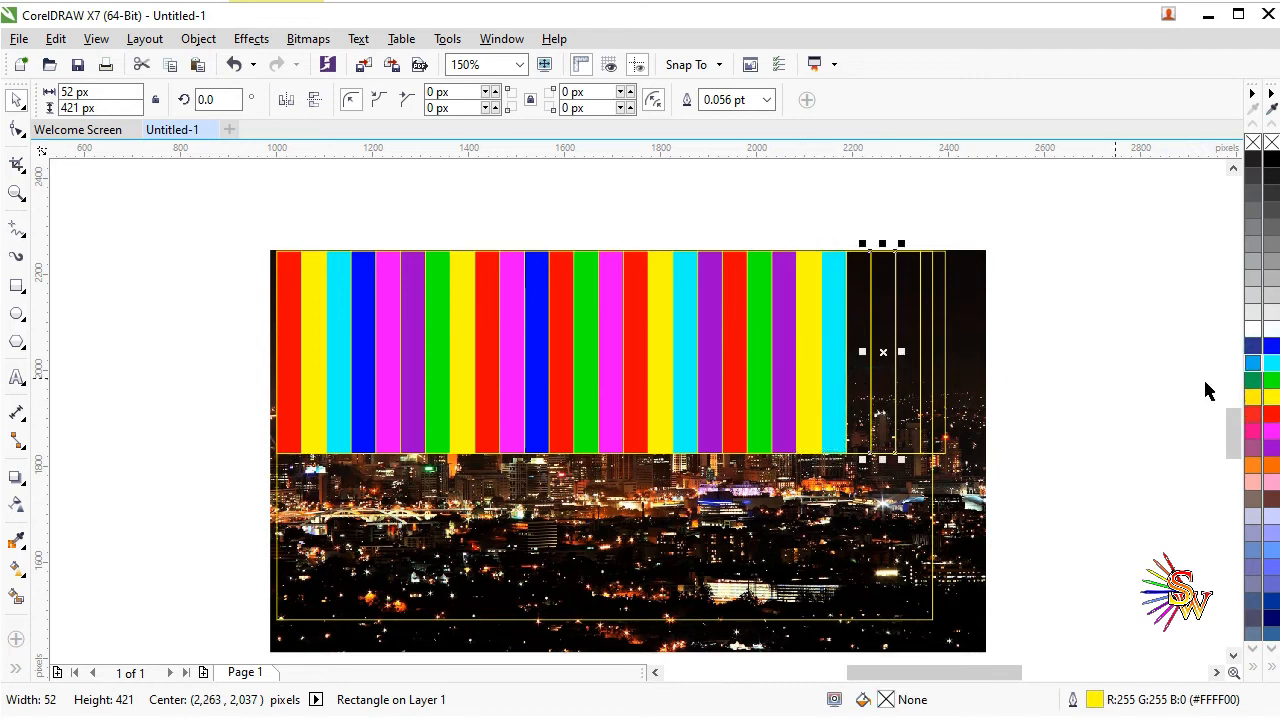
{"action": "left_click", "coordinate": [857, 420]}
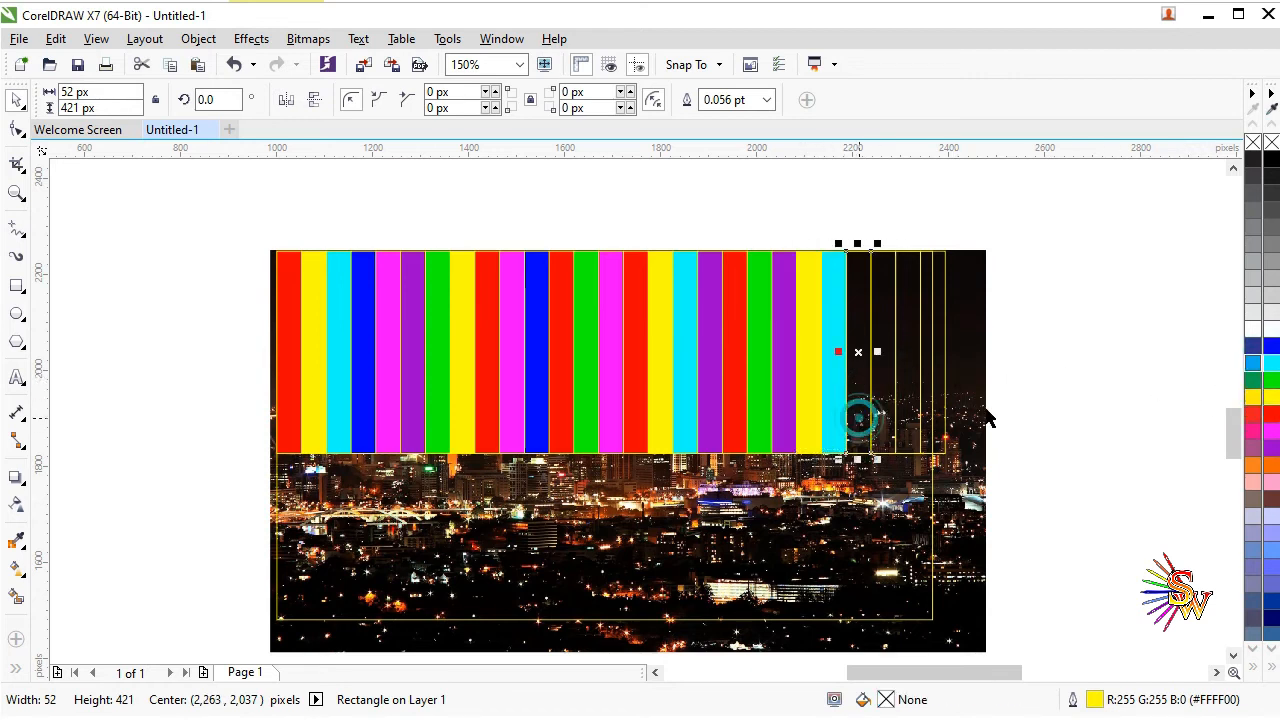
{"action": "left_click", "coordinate": [1271, 345]}
Step: Fill the last three bars at the row's right end with green, red and magenta
{"action": "left_click", "coordinate": [880, 400]}
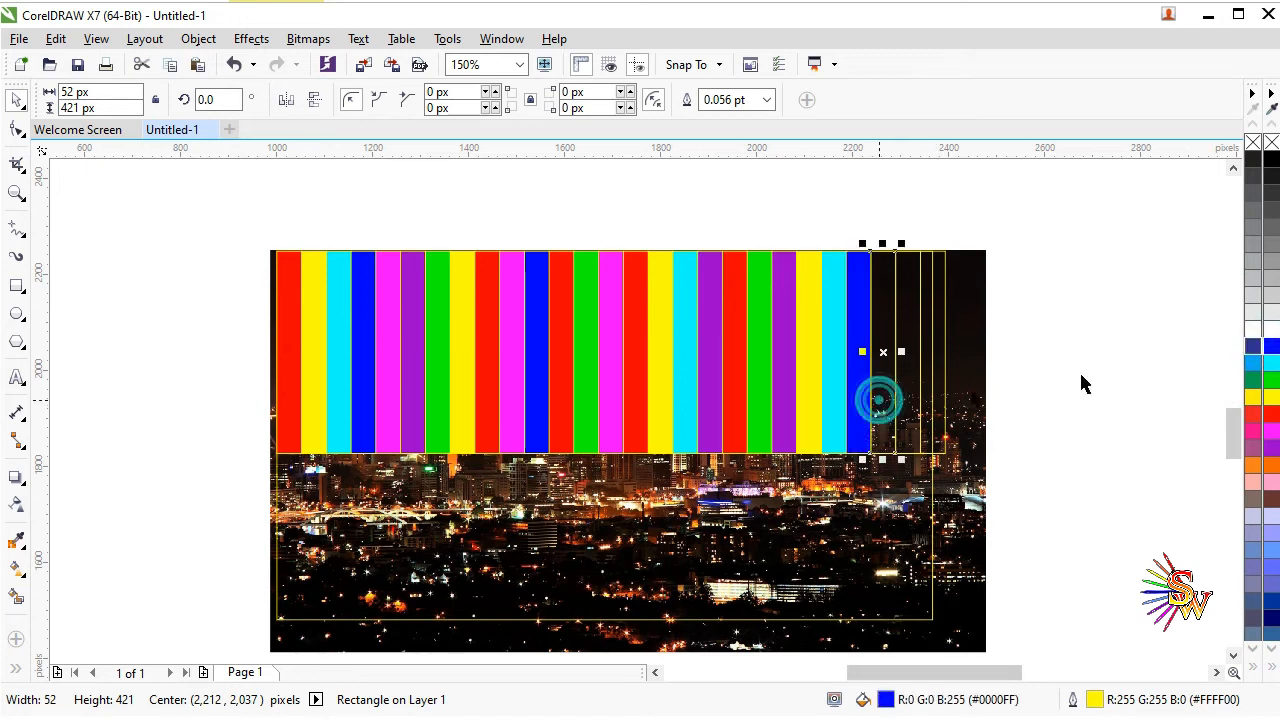
{"action": "left_click", "coordinate": [1272, 347]}
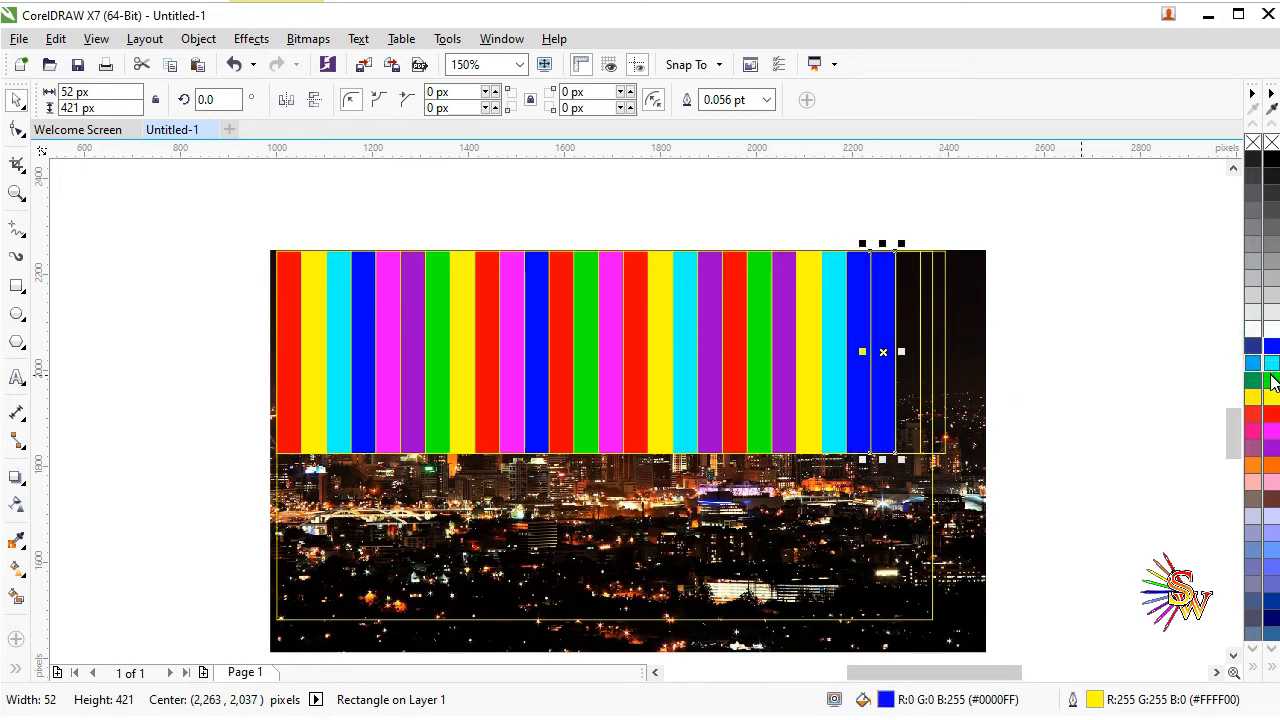
{"action": "left_click", "coordinate": [1271, 380]}
{"action": "left_click", "coordinate": [912, 422]}
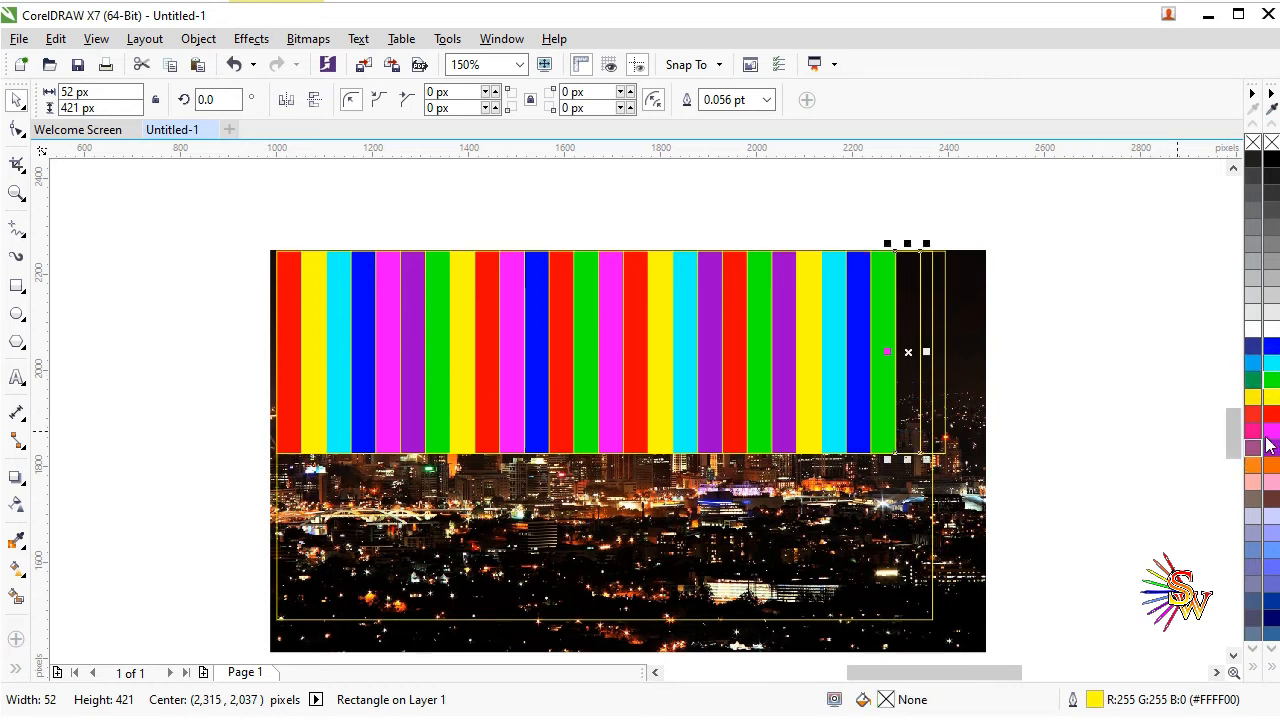
{"action": "left_click", "coordinate": [1271, 418]}
{"action": "left_click", "coordinate": [932, 408]}
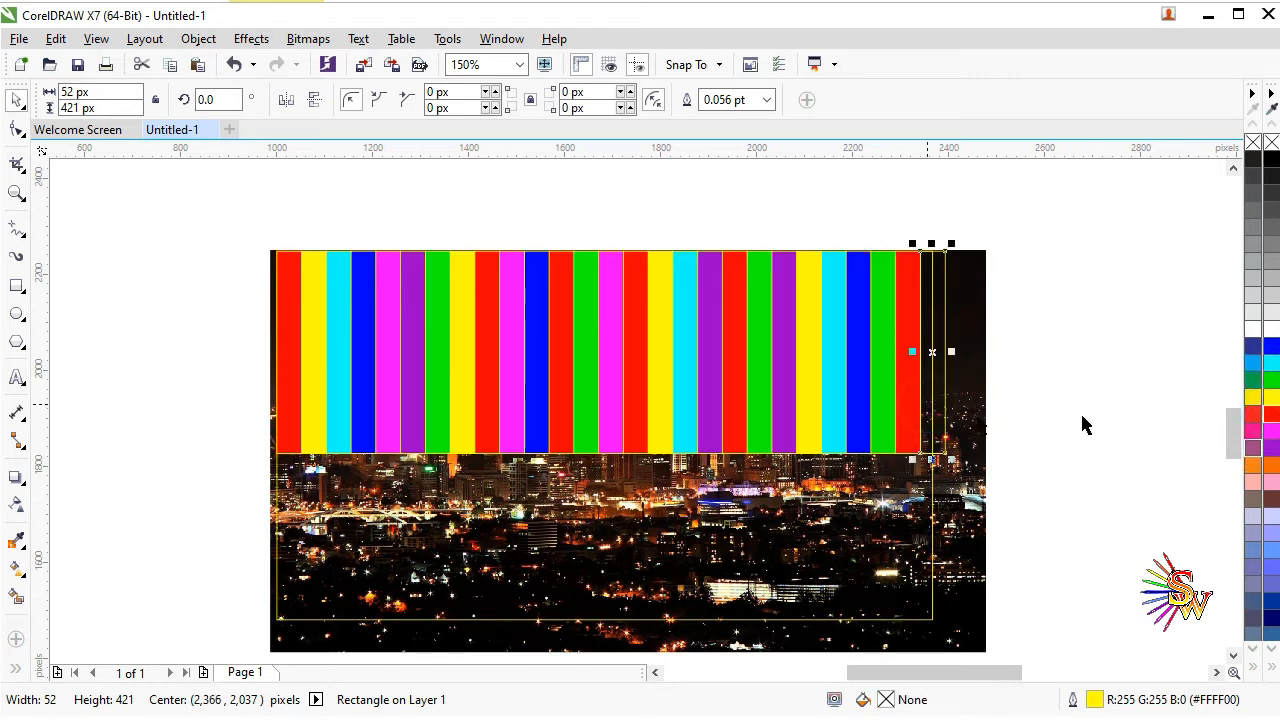
{"action": "left_click", "coordinate": [1271, 430]}
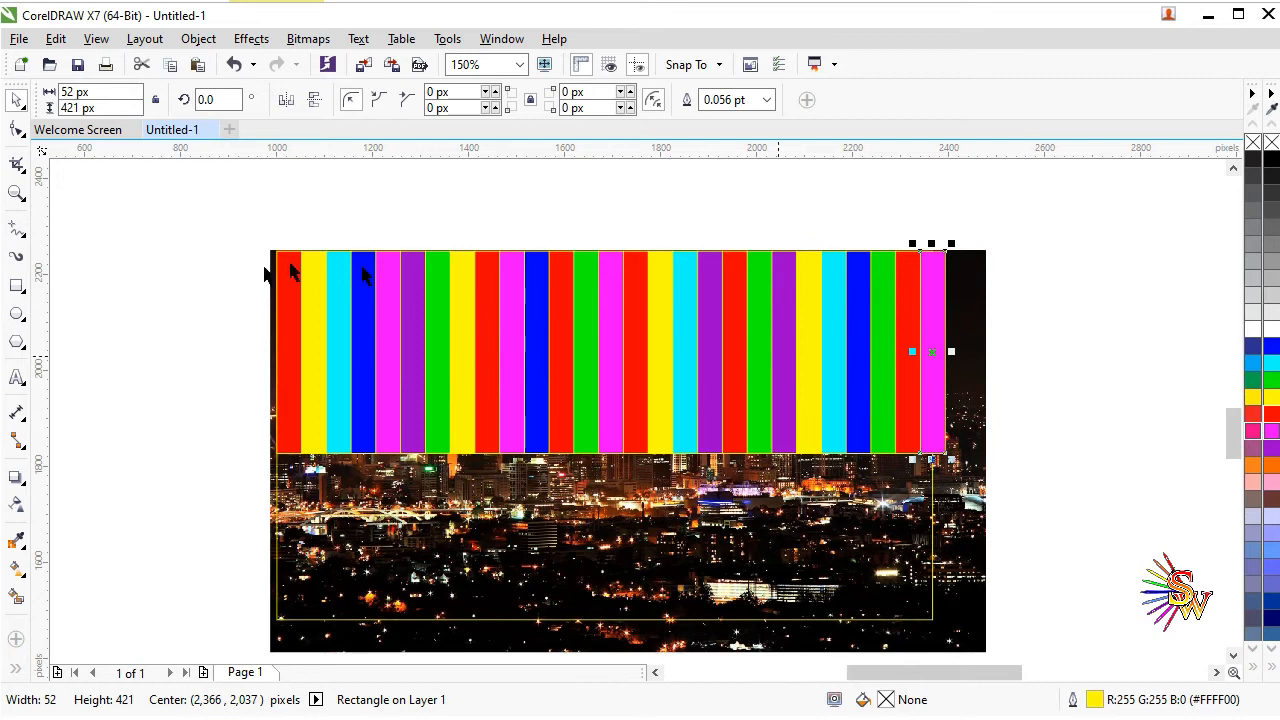
Step: Remove the outlines from all 27 coloured bars and group them
{"action": "left_click_drag", "start_coordinate": [230, 216], "coordinate": [1006, 484]}
{"action": "scroll", "coordinate": [744, 282], "scroll_direction": "up", "scroll_amount": 1}
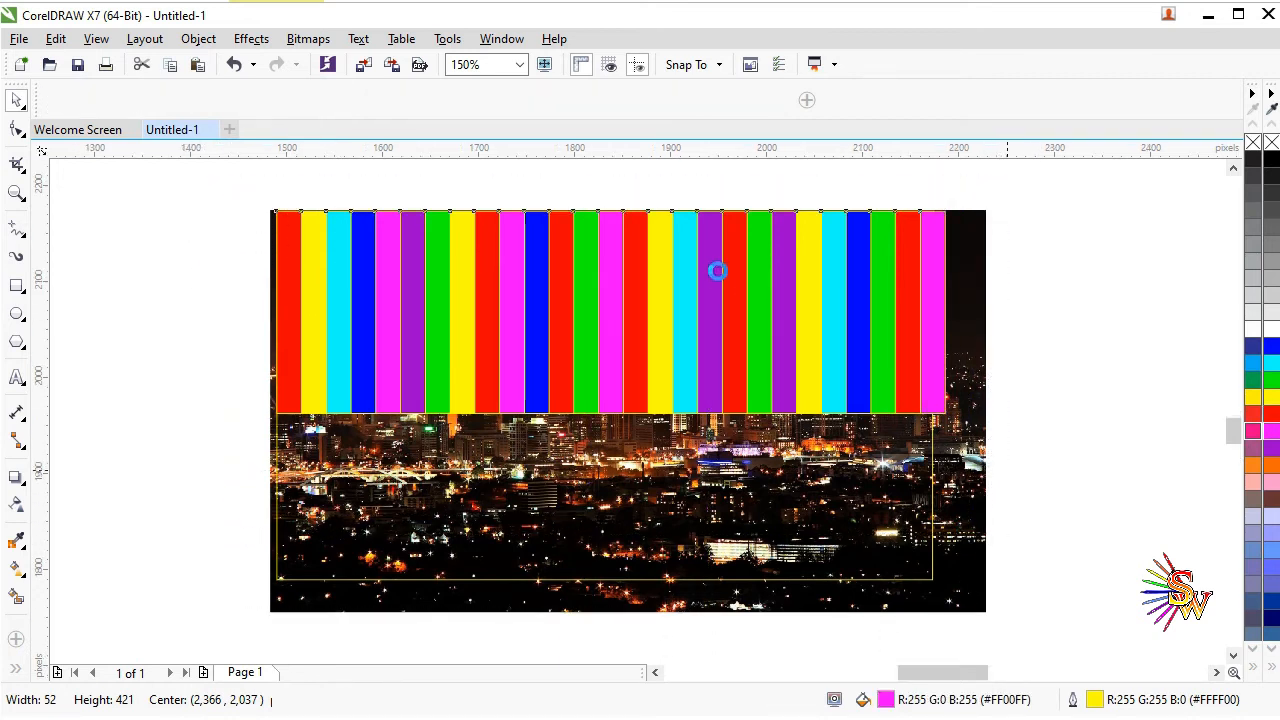
{"action": "scroll", "coordinate": [713, 256], "scroll_direction": "down", "scroll_amount": 1}
{"action": "left_click", "coordinate": [605, 99]}
{"action": "left_click", "coordinate": [582, 120]}
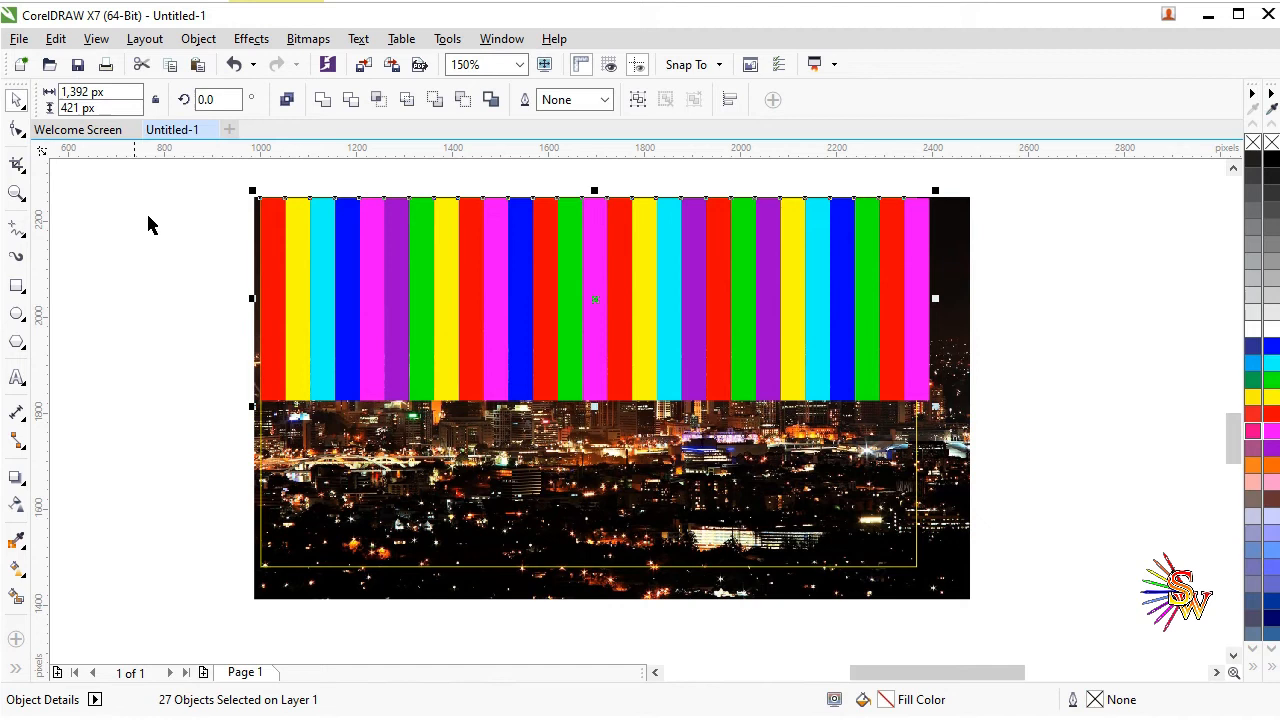
{"action": "left_click_drag", "start_coordinate": [220, 176], "coordinate": [950, 432]}
{"action": "key", "text": "ctrl+g"}
Step: PowerClip the night city photo inside the yellow rectangular frame
{"action": "left_click", "coordinate": [875, 586]}
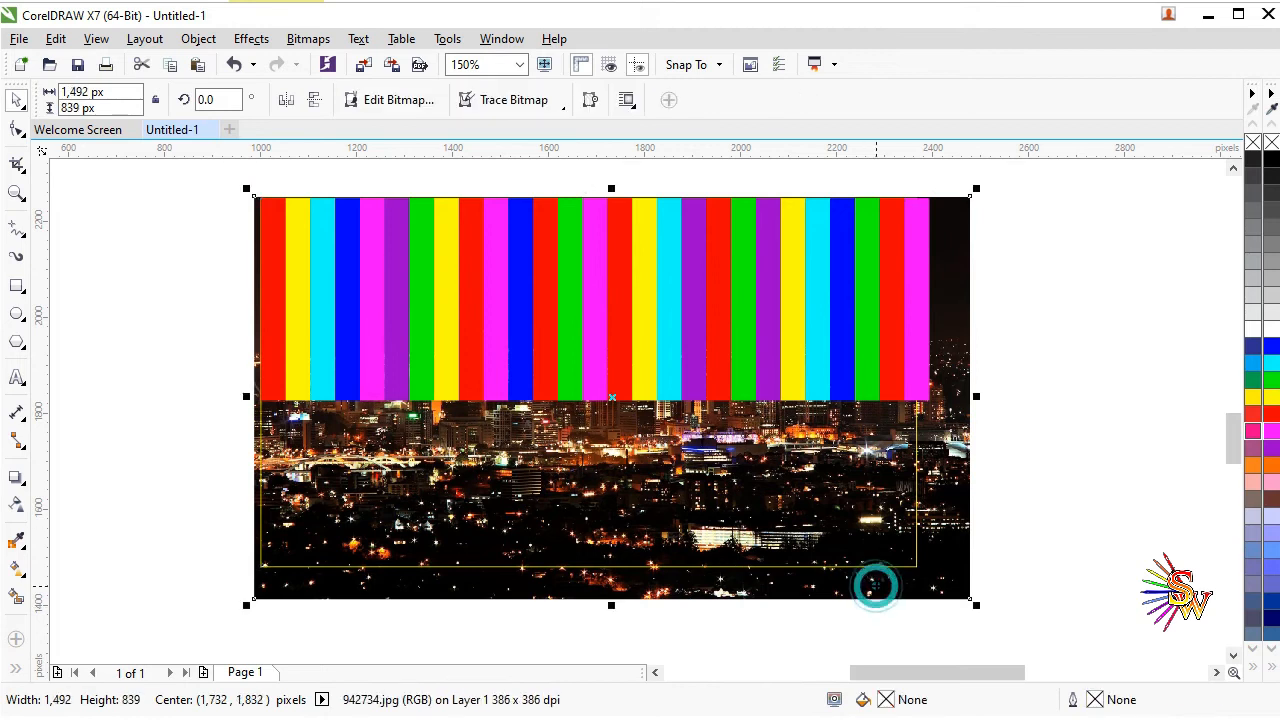
{"action": "left_click", "coordinate": [196, 39]}
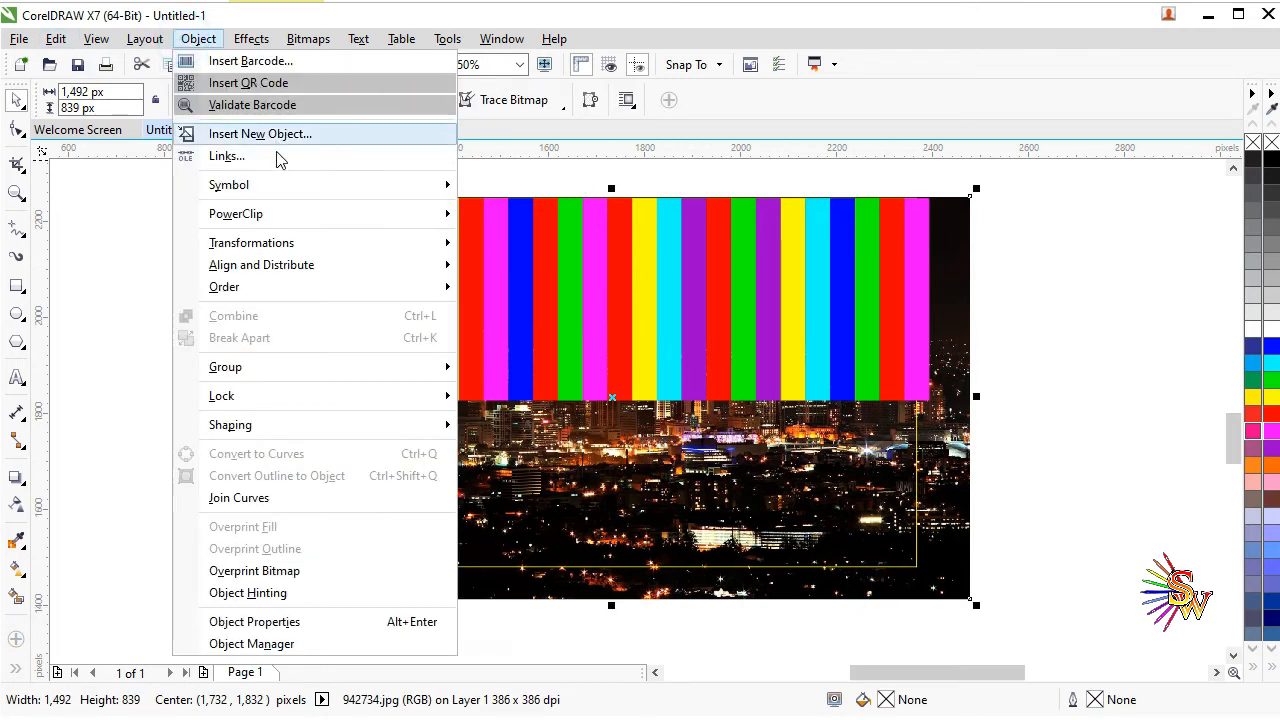
{"action": "mouse_move", "coordinate": [440, 215]}
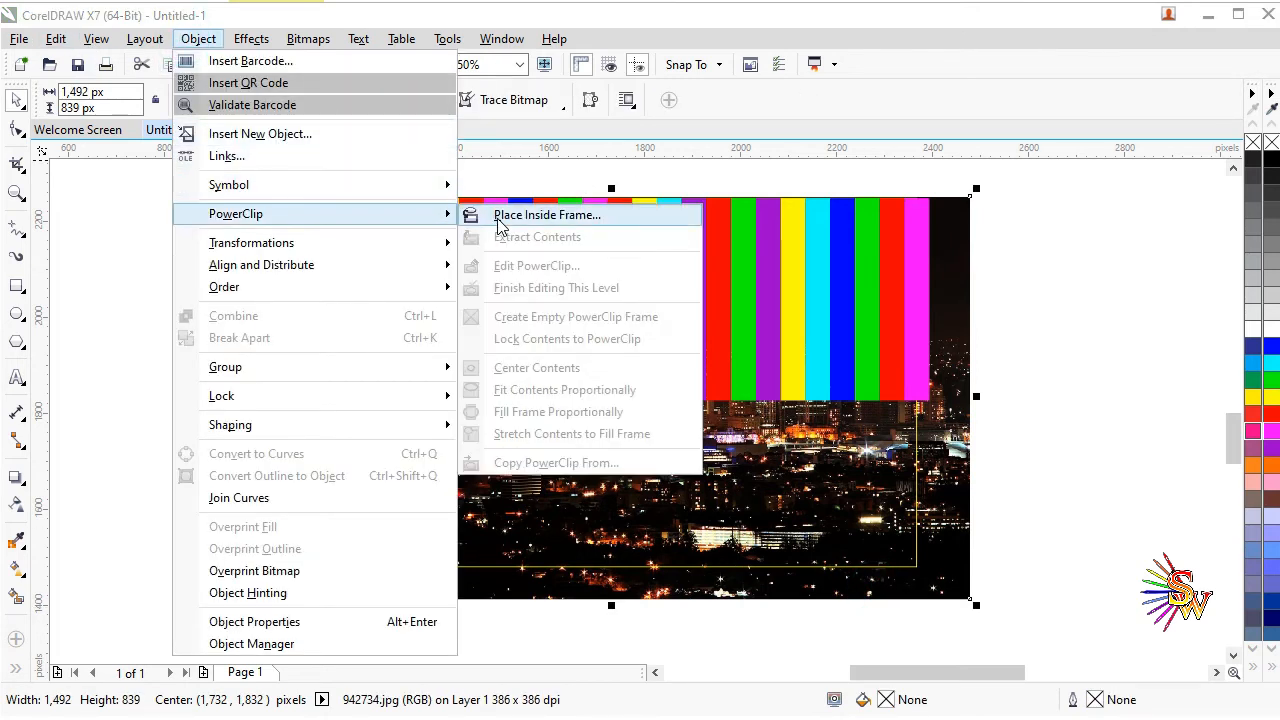
{"action": "left_click", "coordinate": [499, 215]}
{"action": "left_click", "coordinate": [487, 392]}
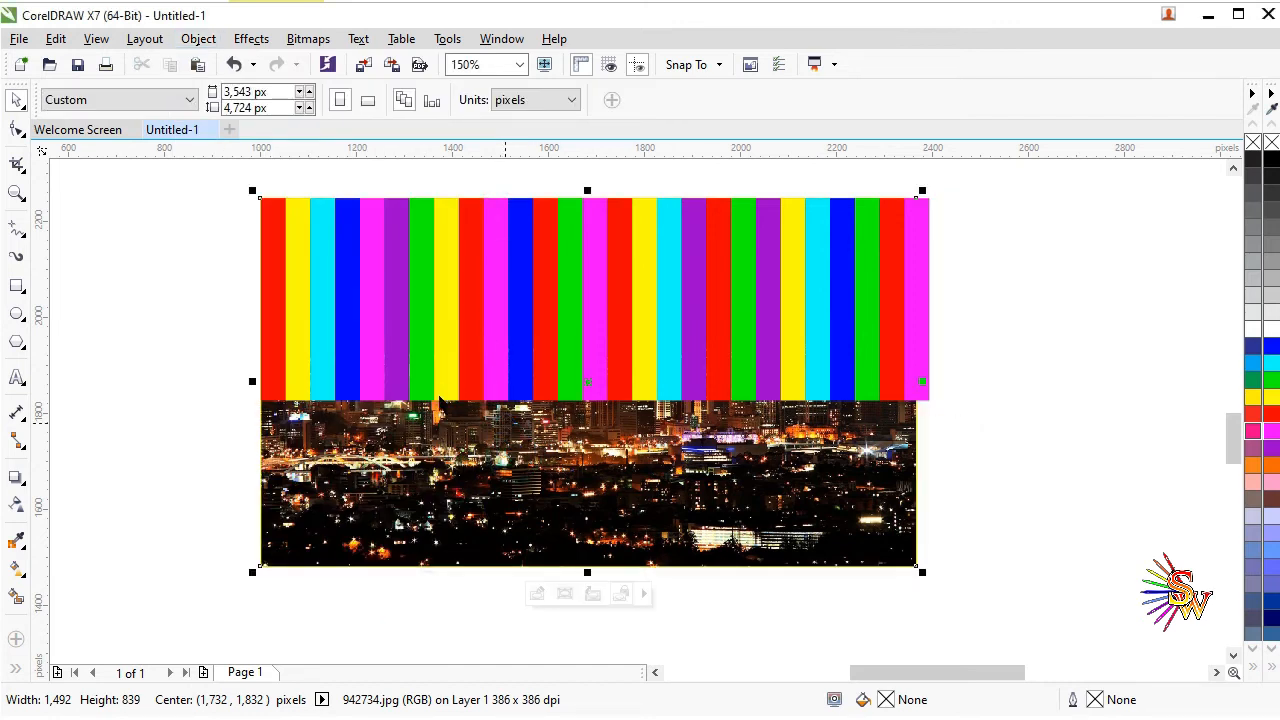
Step: PowerClip the grouped coloured bars inside the same yellow frame
{"action": "left_click", "coordinate": [305, 226]}
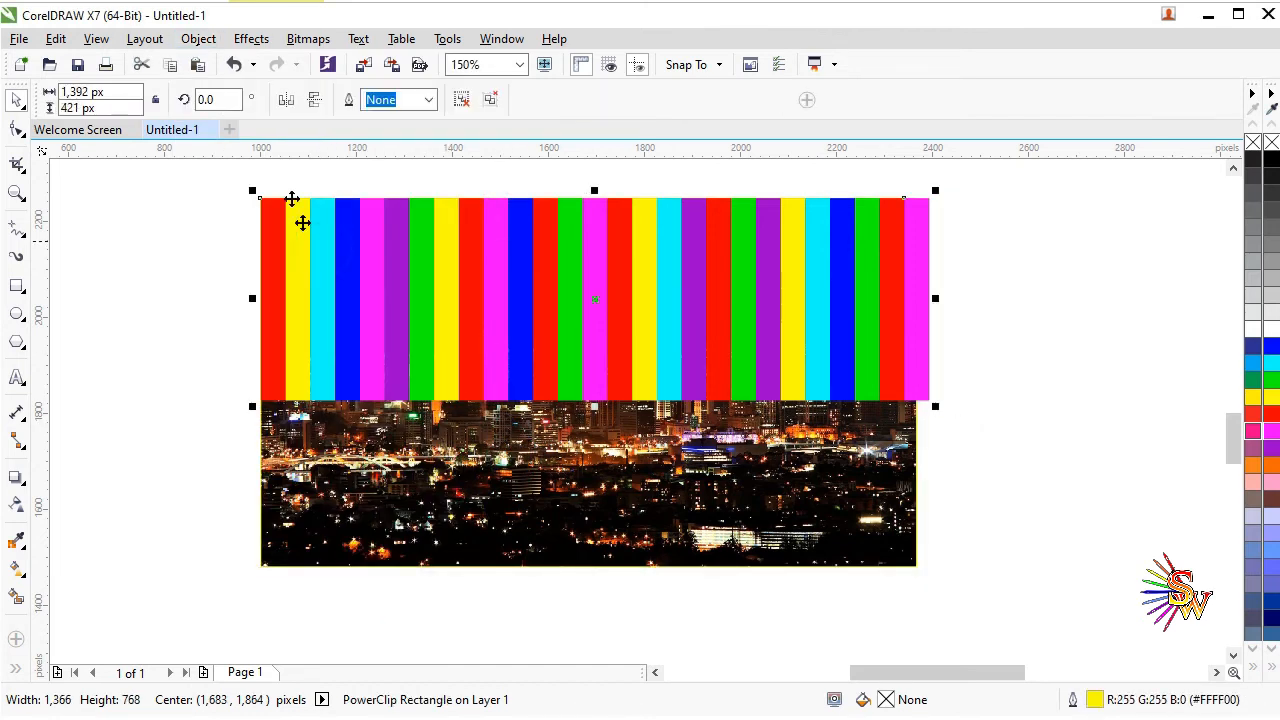
{"action": "left_click", "coordinate": [246, 42]}
{"action": "left_click", "coordinate": [299, 44]}
{"action": "left_click", "coordinate": [199, 39]}
{"action": "mouse_move", "coordinate": [452, 222]}
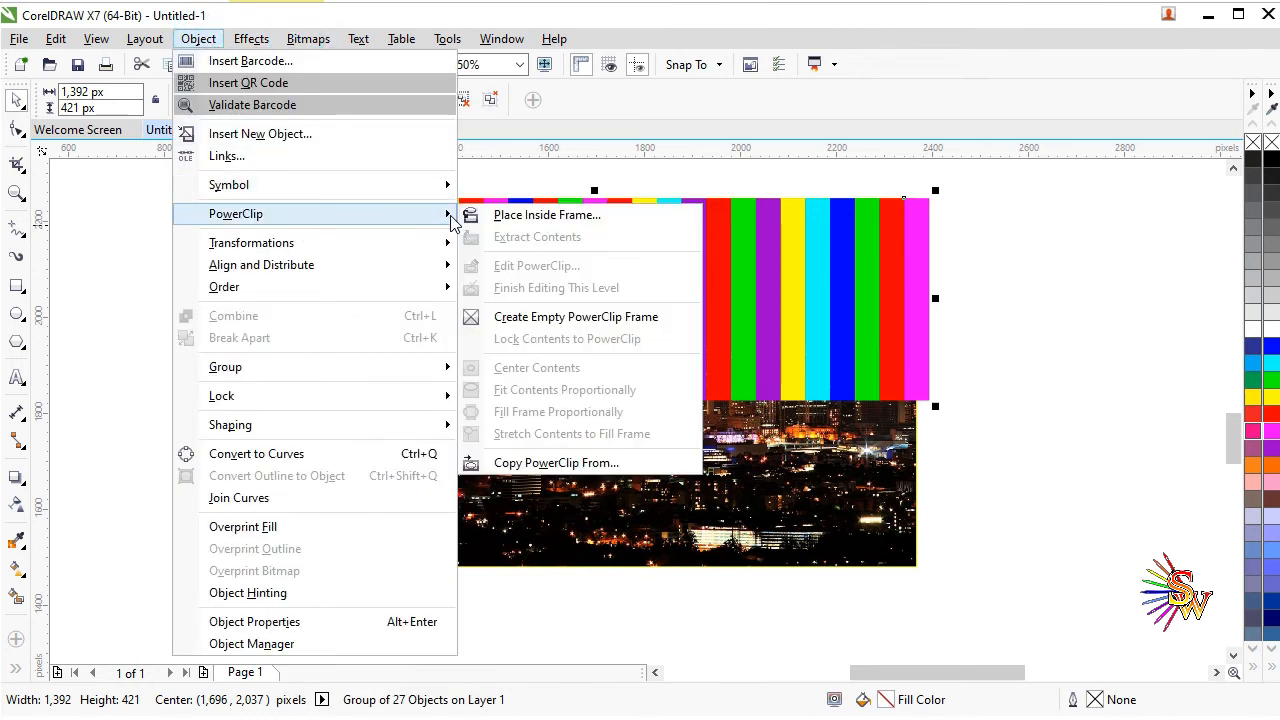
{"action": "left_click", "coordinate": [540, 215]}
{"action": "left_click", "coordinate": [432, 478]}
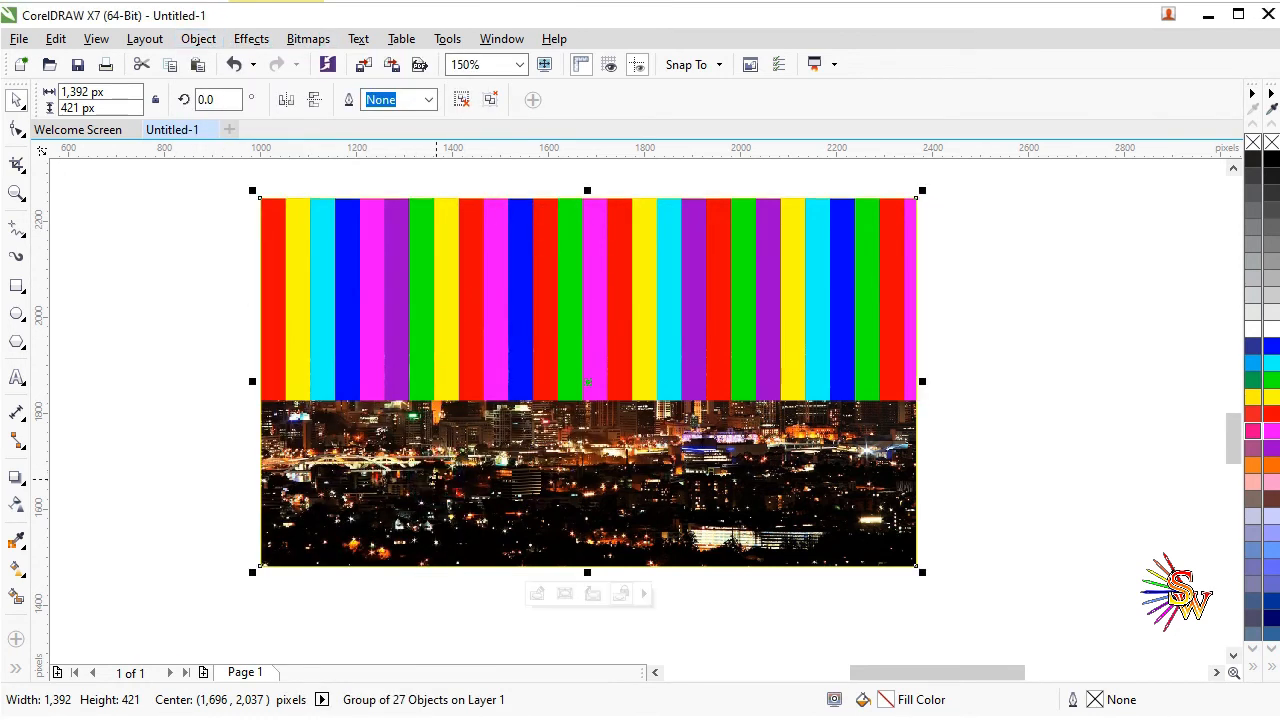
Step: Open the frame's contents for editing and apply a linear transparency to the bar group, fading it out toward its lower edge
{"action": "double_click", "coordinate": [556, 419]}
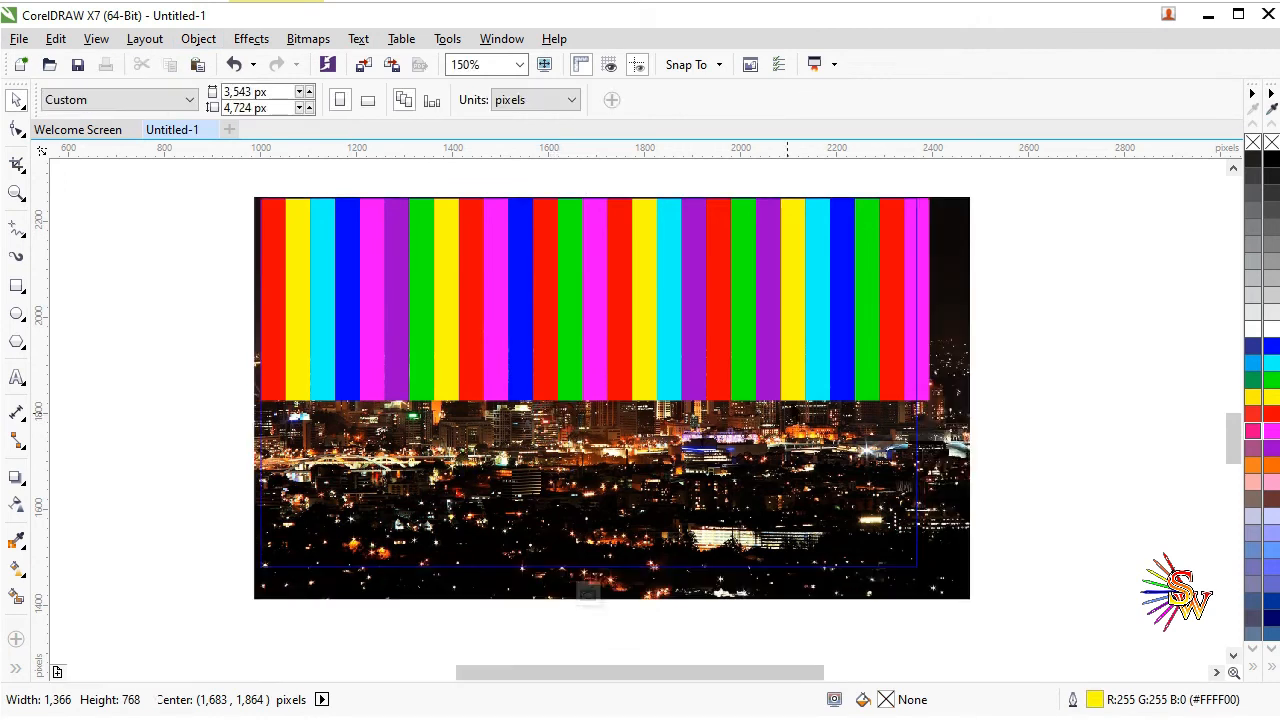
{"action": "left_click", "coordinate": [770, 357]}
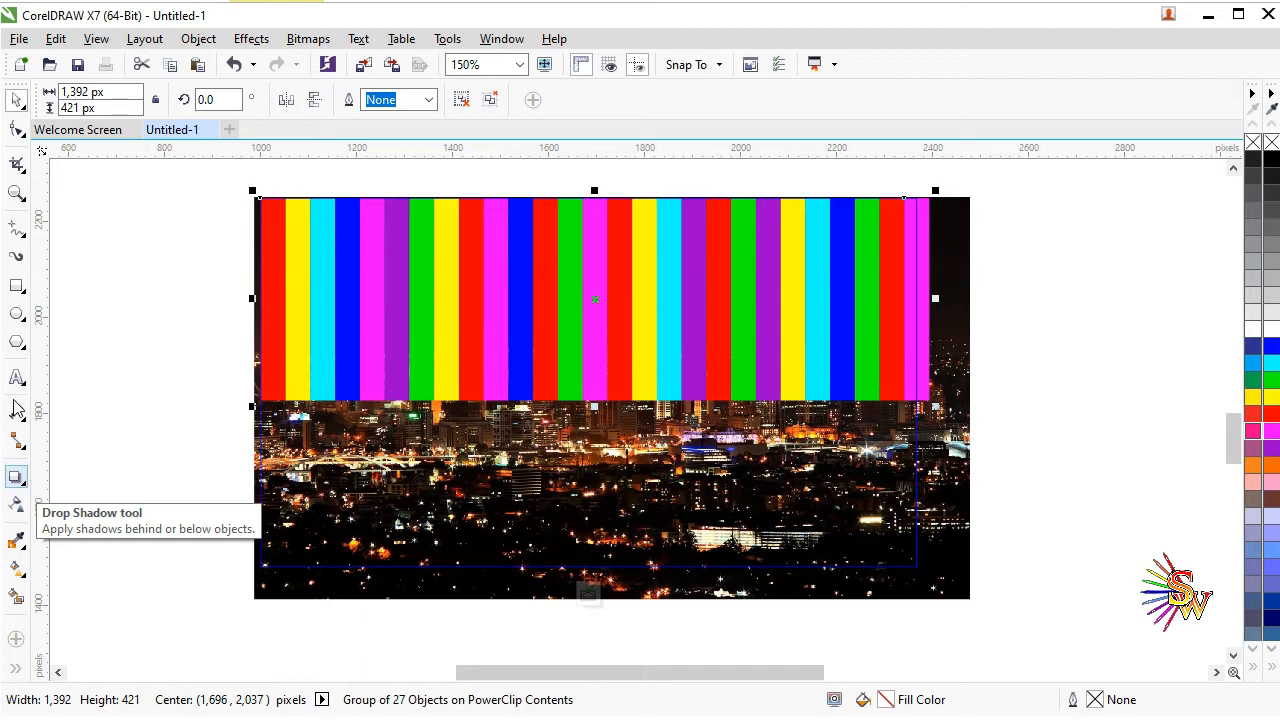
{"action": "left_click", "coordinate": [22, 505]}
{"action": "left_click", "coordinate": [107, 99]}
{"action": "left_click_drag", "start_coordinate": [650, 398], "coordinate": [653, 179]}
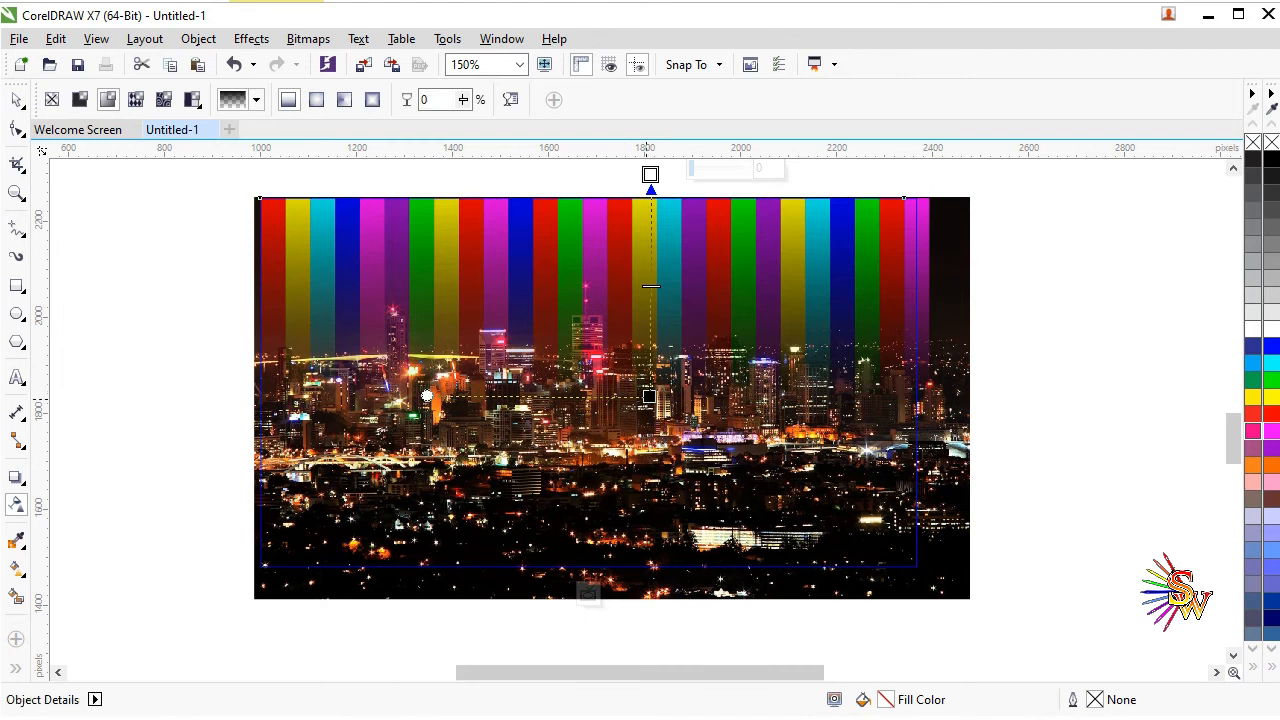
Step: Move the opaque end of the bars' transparency gradient farther above the photo's upper edge
{"action": "scroll", "coordinate": [627, 322], "scroll_direction": "down", "scroll_amount": 1}
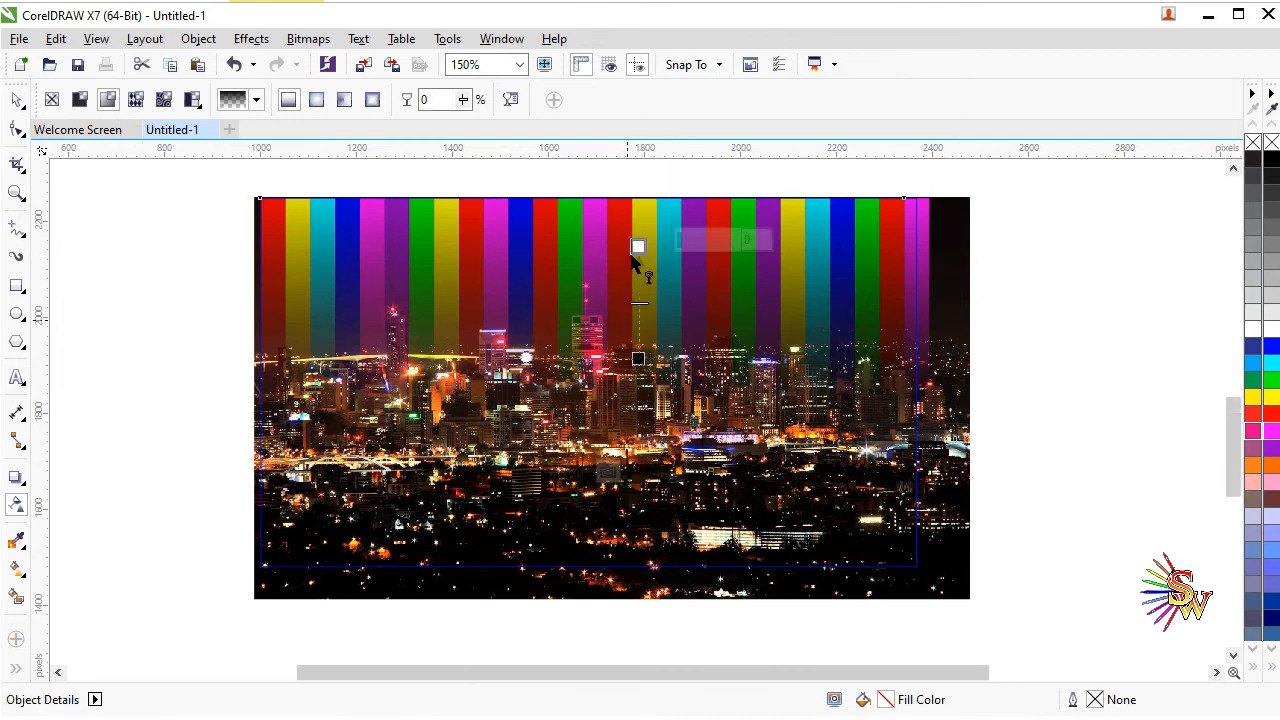
{"action": "scroll", "coordinate": [631, 208], "scroll_direction": "up", "scroll_amount": 1}
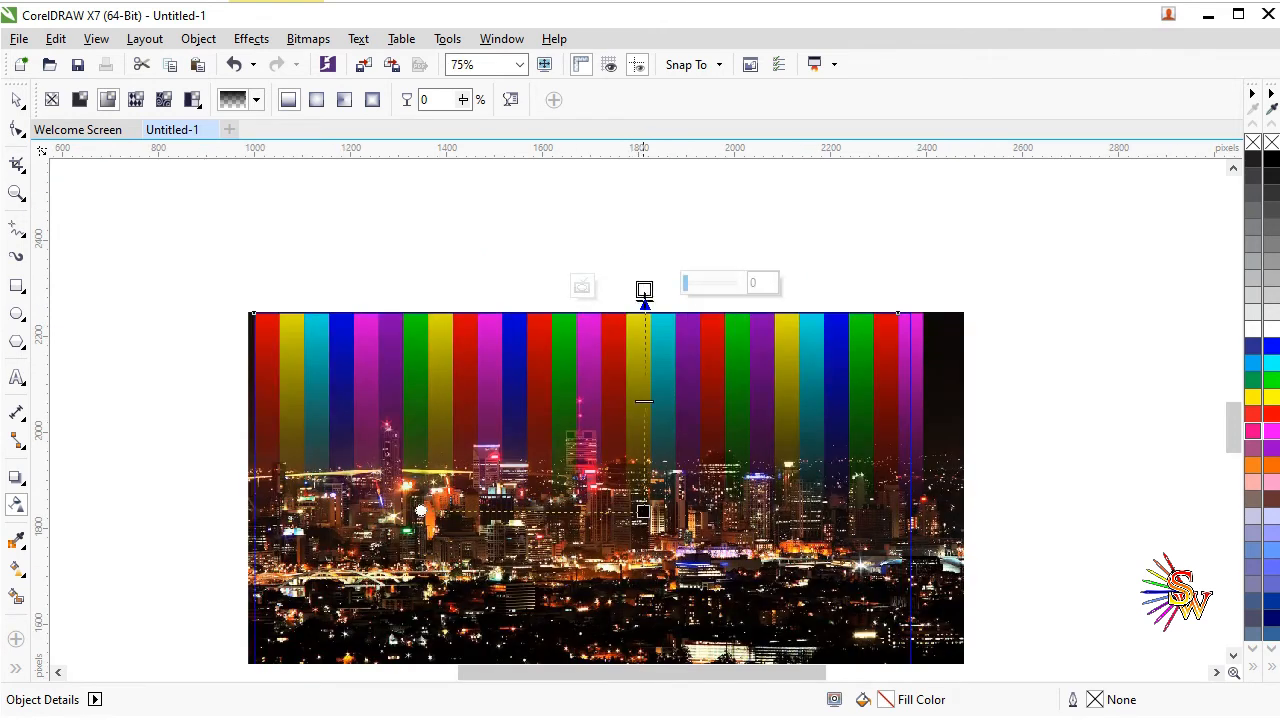
{"action": "left_click_drag", "start_coordinate": [644, 290], "coordinate": [646, 222]}
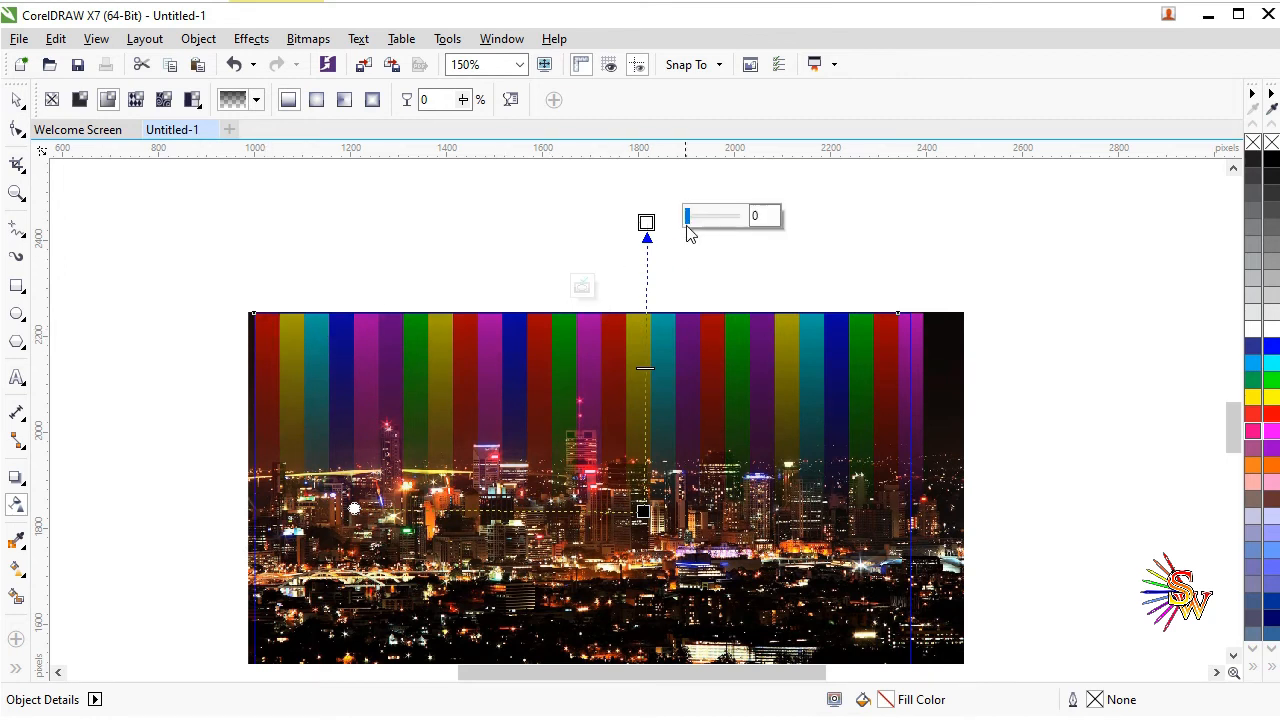
{"action": "left_click_drag", "start_coordinate": [646, 223], "coordinate": [647, 254]}
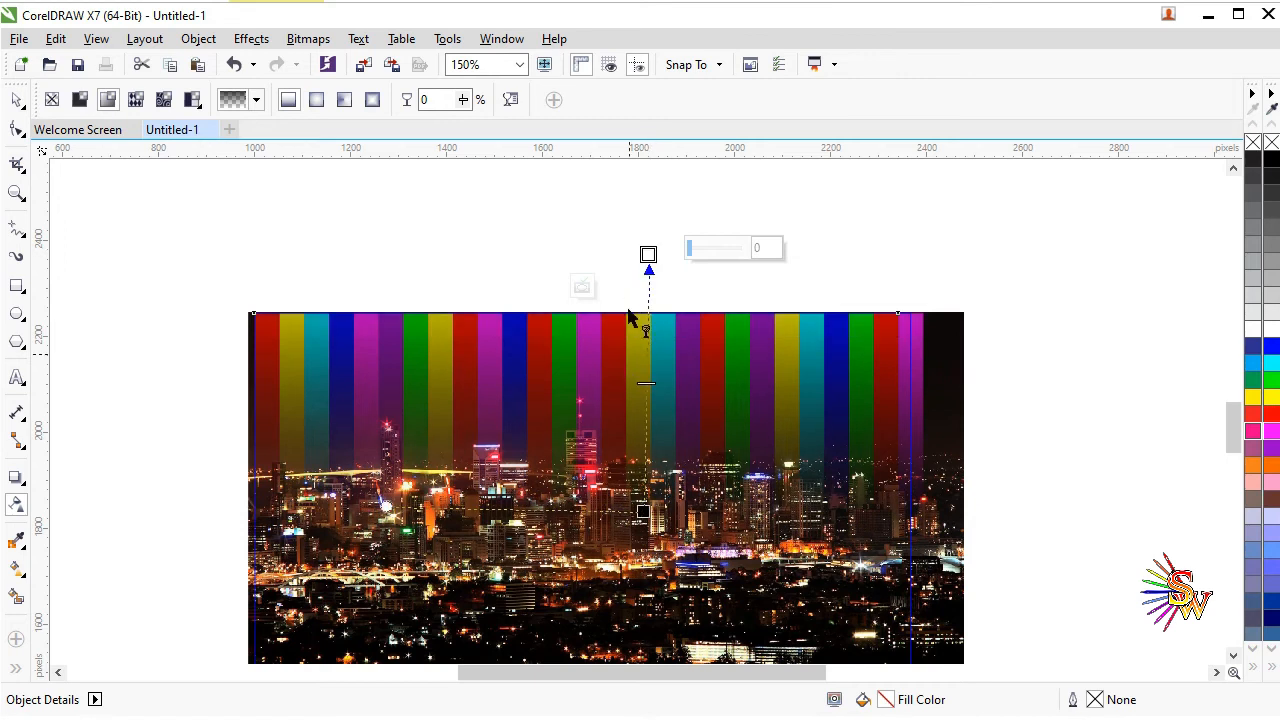
{"action": "scroll", "coordinate": [629, 371], "scroll_direction": "down", "scroll_amount": 2}
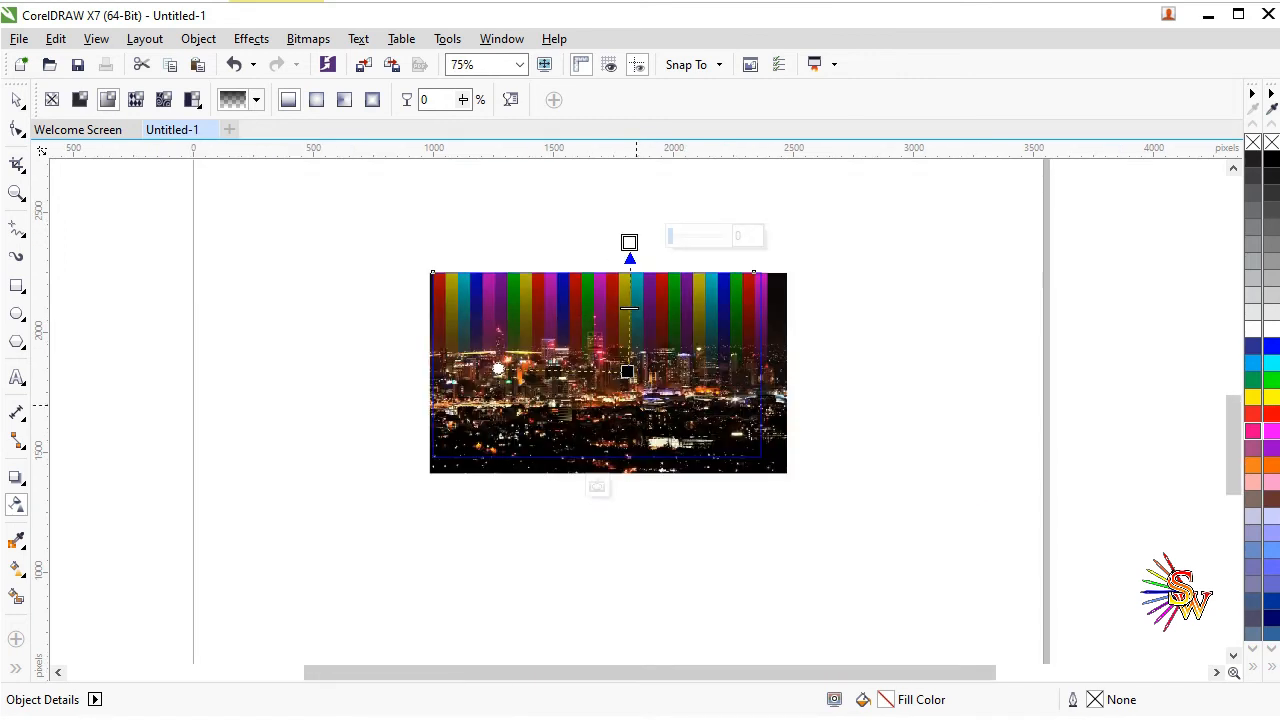
{"action": "scroll", "coordinate": [633, 366], "scroll_direction": "up", "scroll_amount": 2}
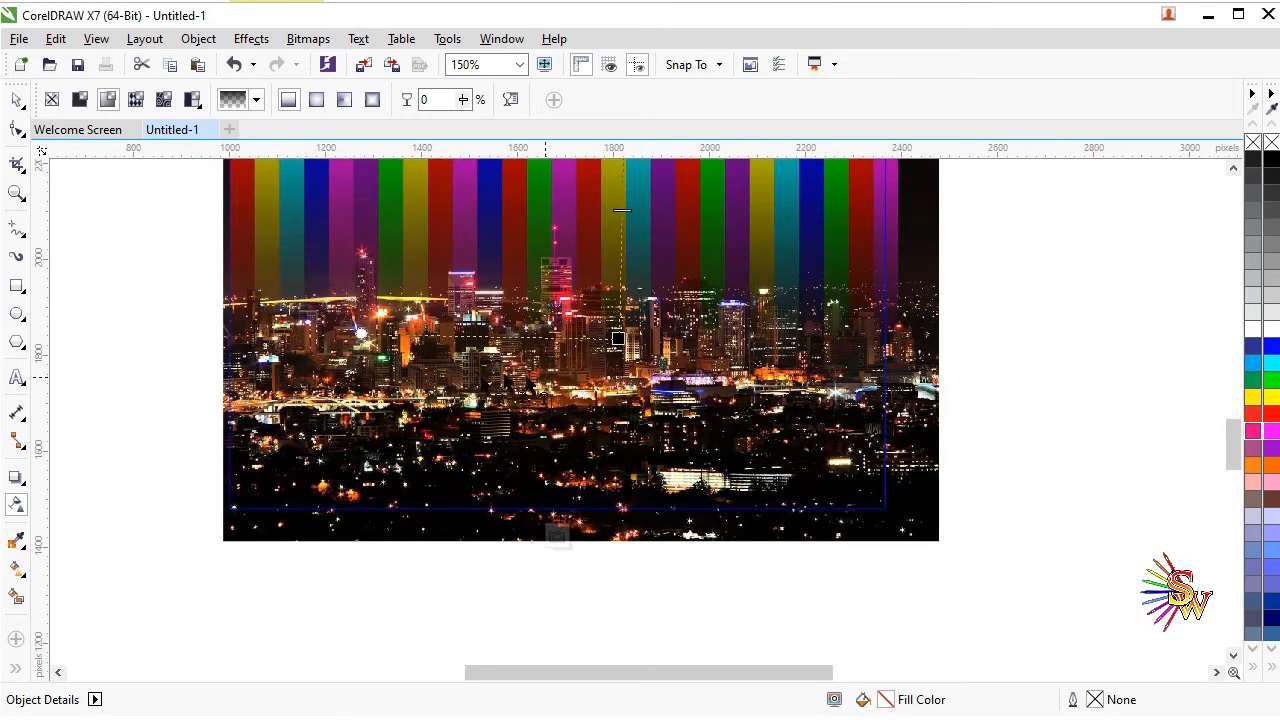
{"action": "left_click", "coordinate": [16, 100]}
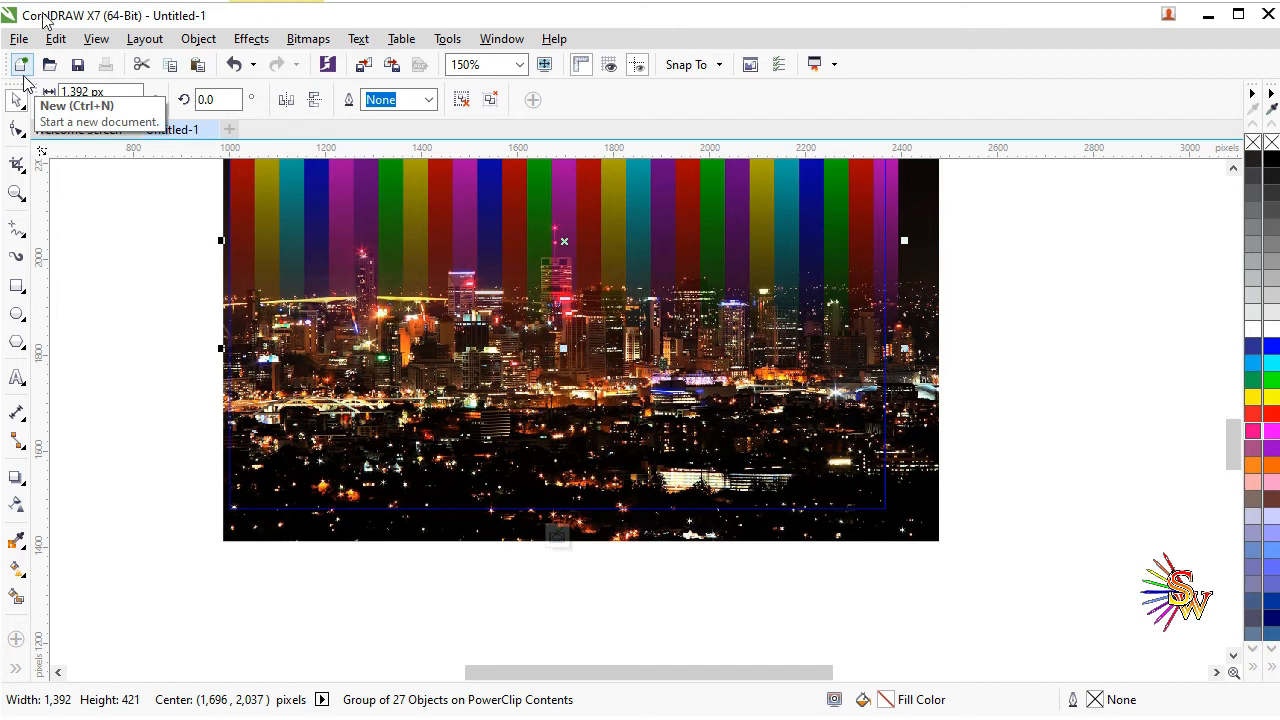
Step: Redraw the bars' linear transparency from their lower edge up to slightly above the photo's upper edge
{"action": "scroll", "coordinate": [490, 420], "scroll_direction": "down", "scroll_amount": 1}
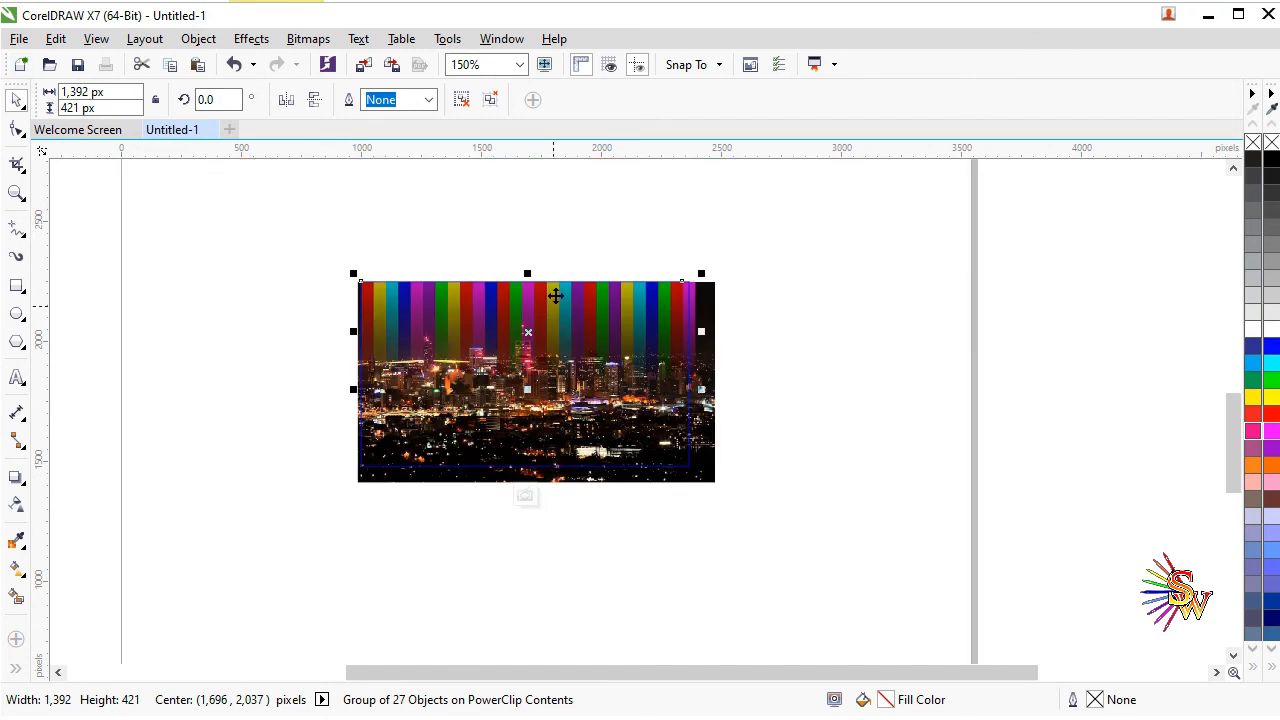
{"action": "scroll", "coordinate": [555, 293], "scroll_direction": "up", "scroll_amount": 1}
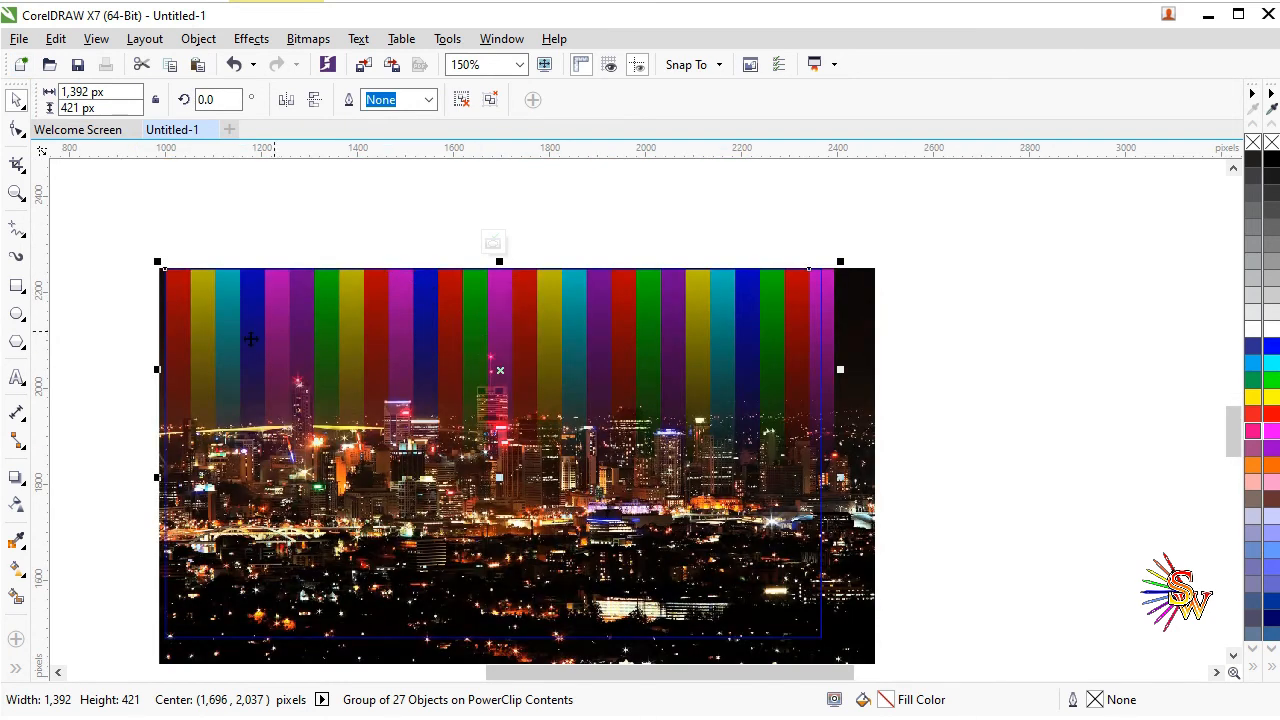
{"action": "left_click", "coordinate": [16, 505]}
{"action": "left_click_drag", "start_coordinate": [554, 467], "coordinate": [555, 243]}
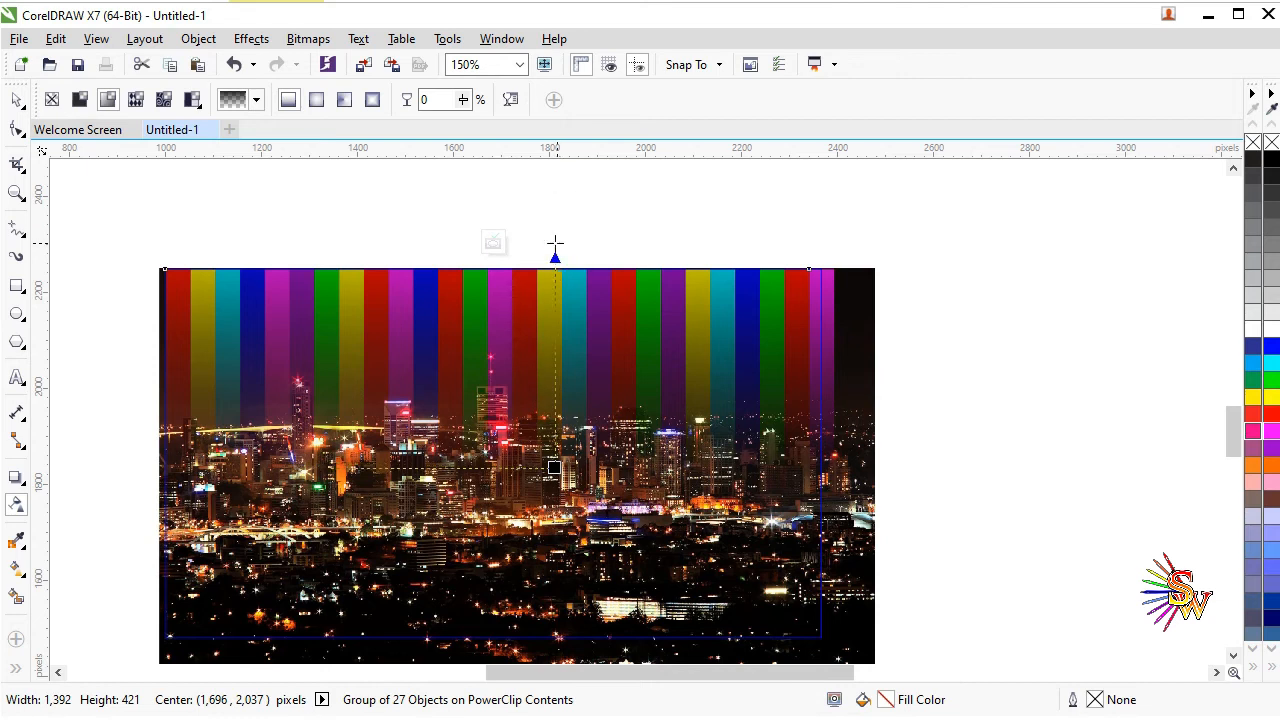
{"action": "left_click", "coordinate": [16, 102]}
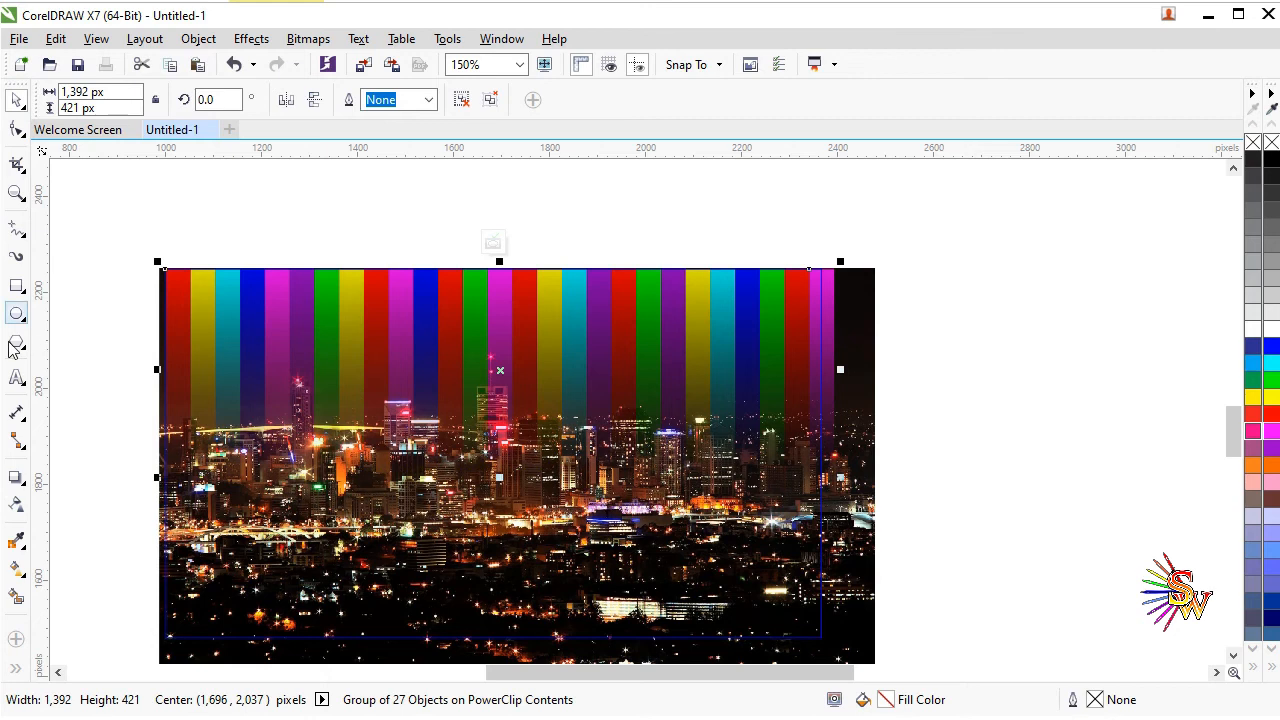
Step: Add the artistic text "Amazing City Of Light" over the upper part of the coloured bars
{"action": "left_click", "coordinate": [18, 378]}
{"action": "left_click", "coordinate": [276, 334]}
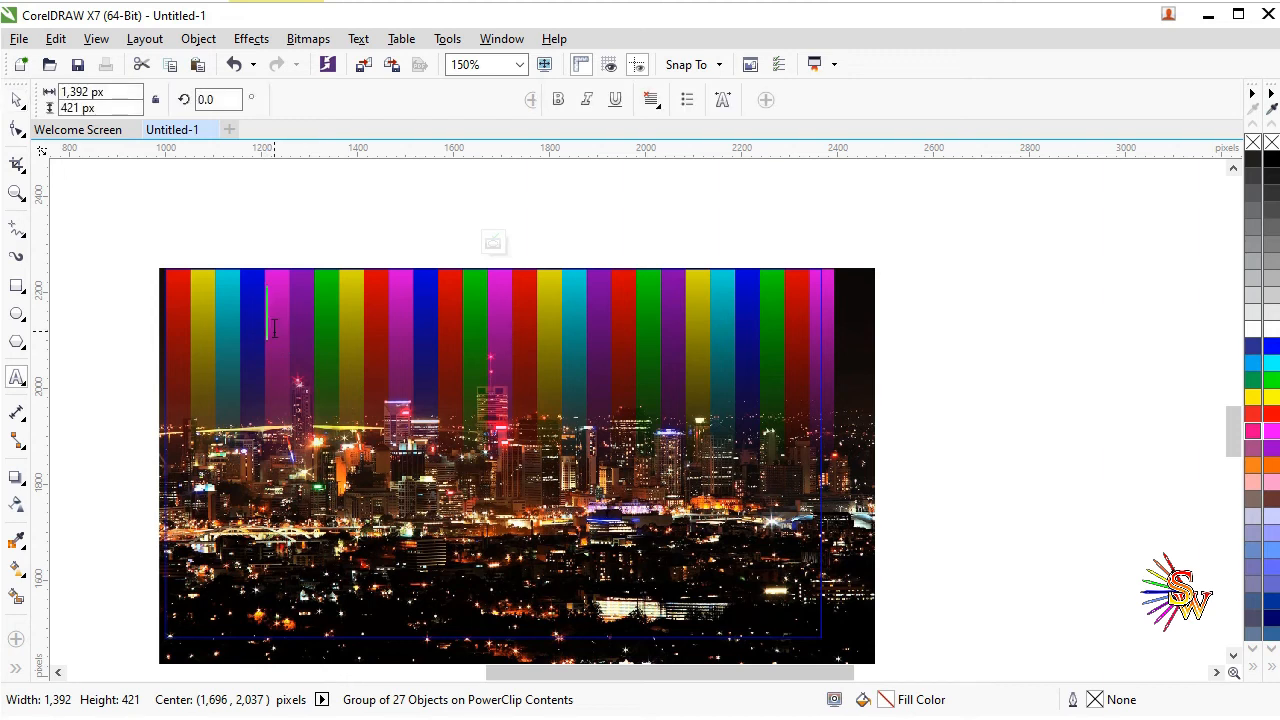
{"action": "left_click", "coordinate": [400, 400]}
{"action": "type", "text": "AM"}
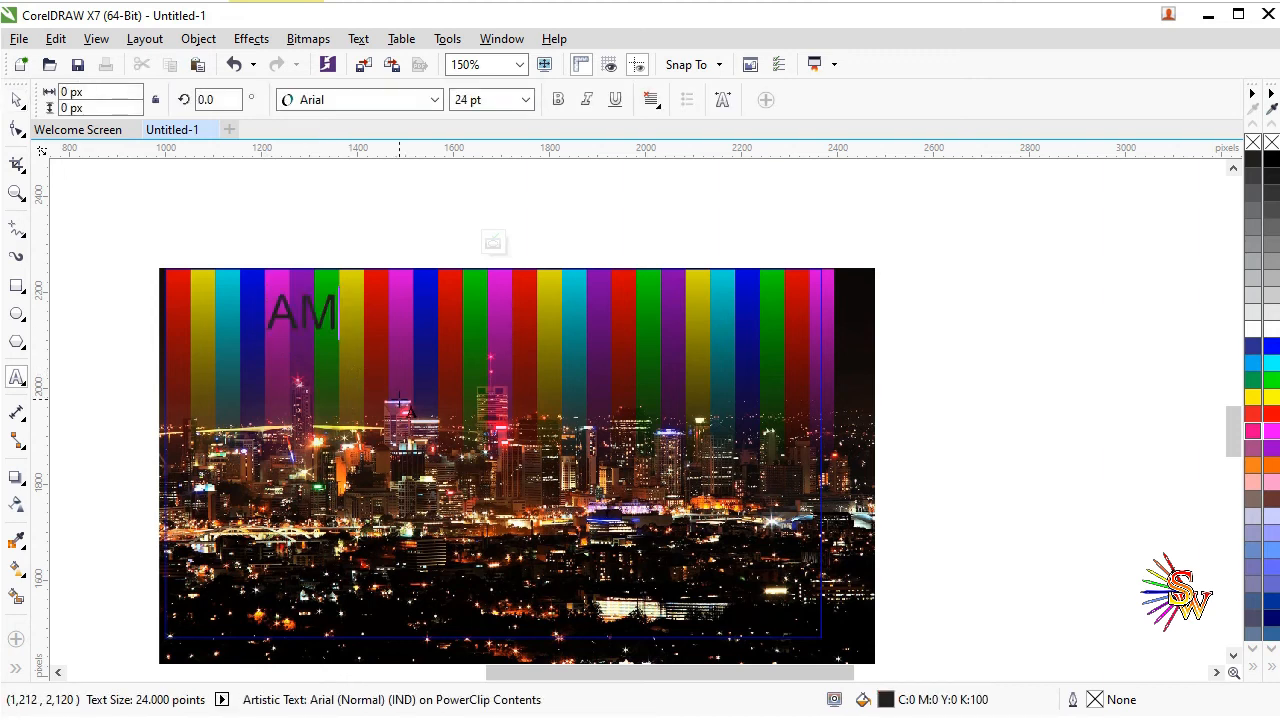
{"action": "key", "text": "BackSpace"}
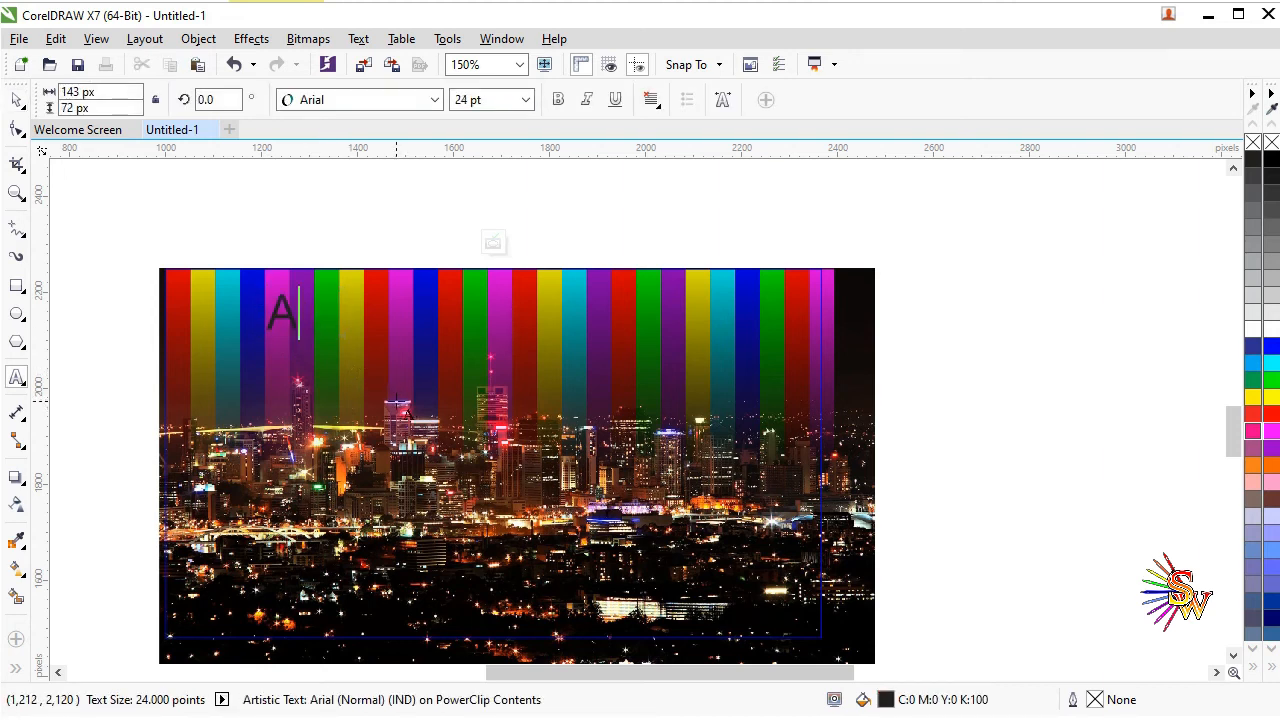
{"action": "type", "text": "mazing City Of Ligth"}
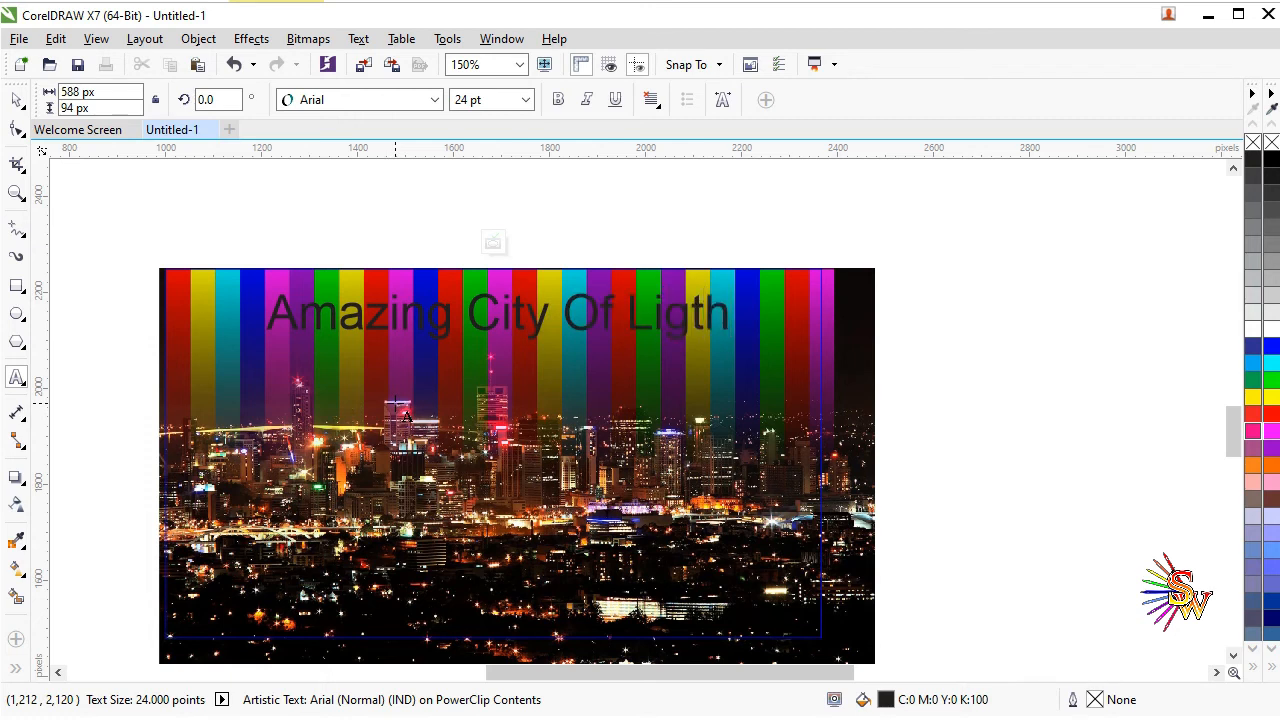
{"action": "key", "text": "BackSpace"}
{"action": "key", "text": "BackSpace"}
{"action": "type", "text": "h"}
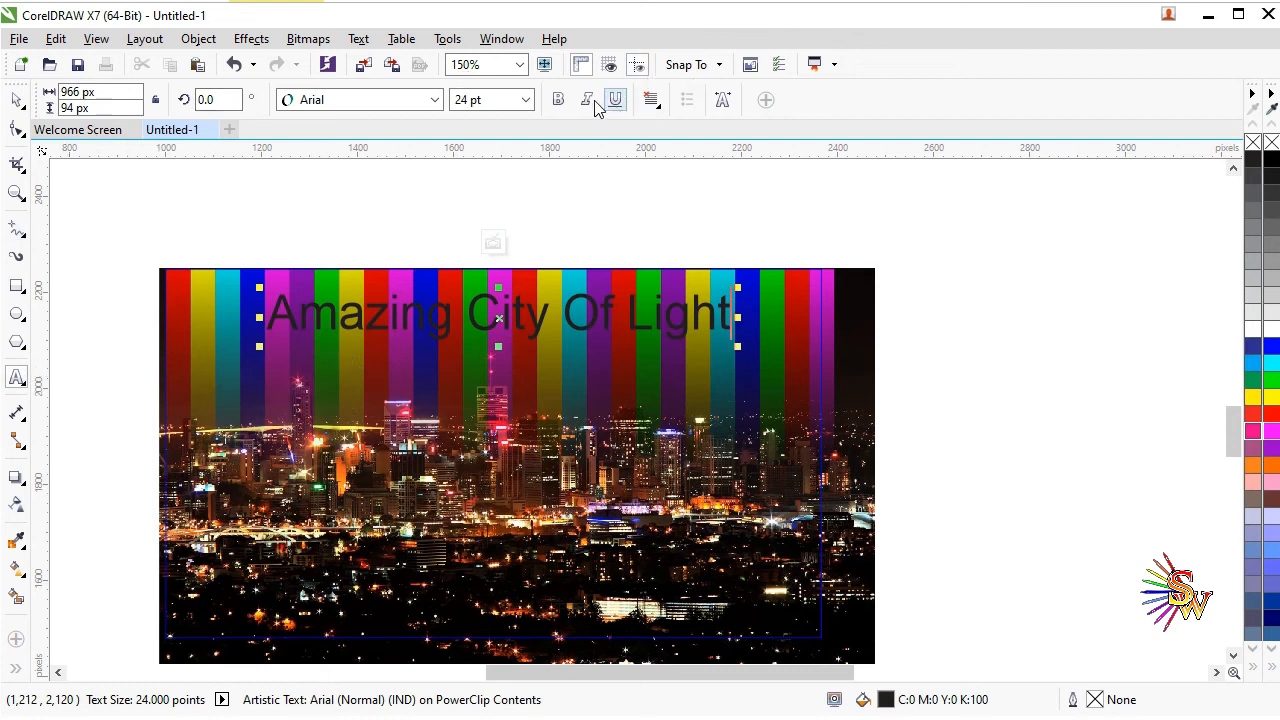
Step: Try Embassy BT as the title text's font and return it to Arial
{"action": "left_click", "coordinate": [434, 100]}
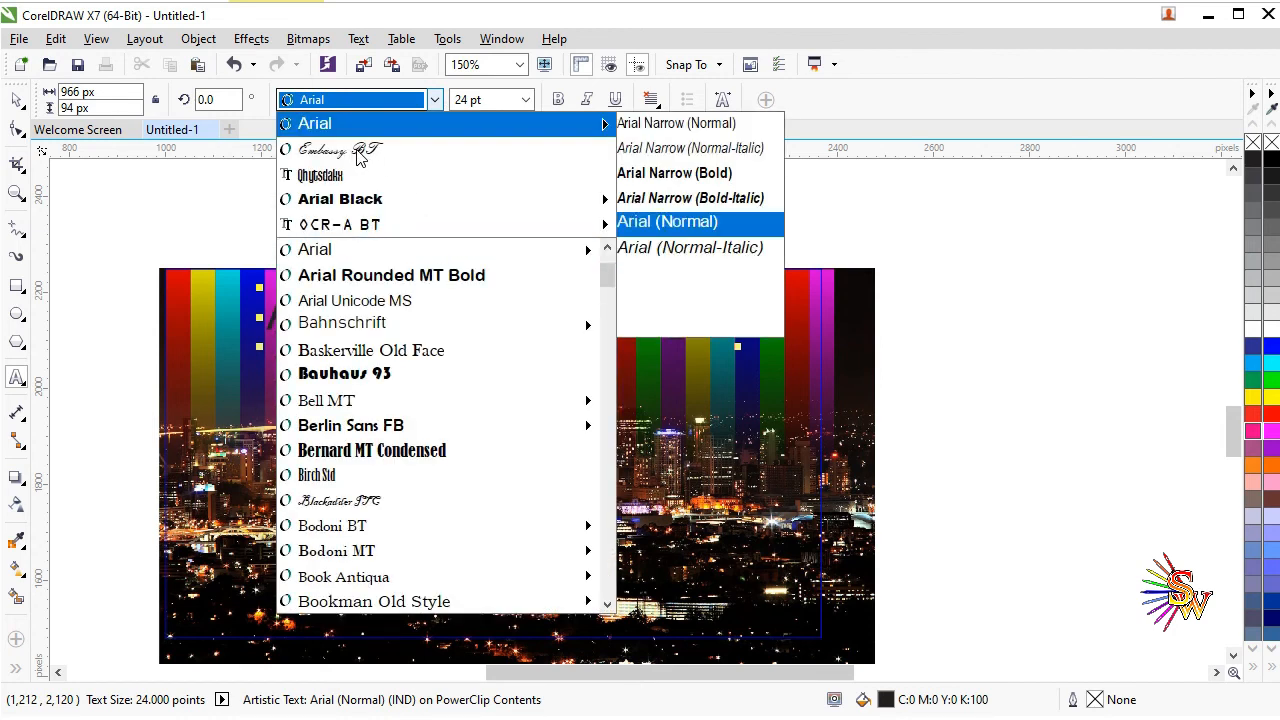
{"action": "left_click", "coordinate": [357, 150]}
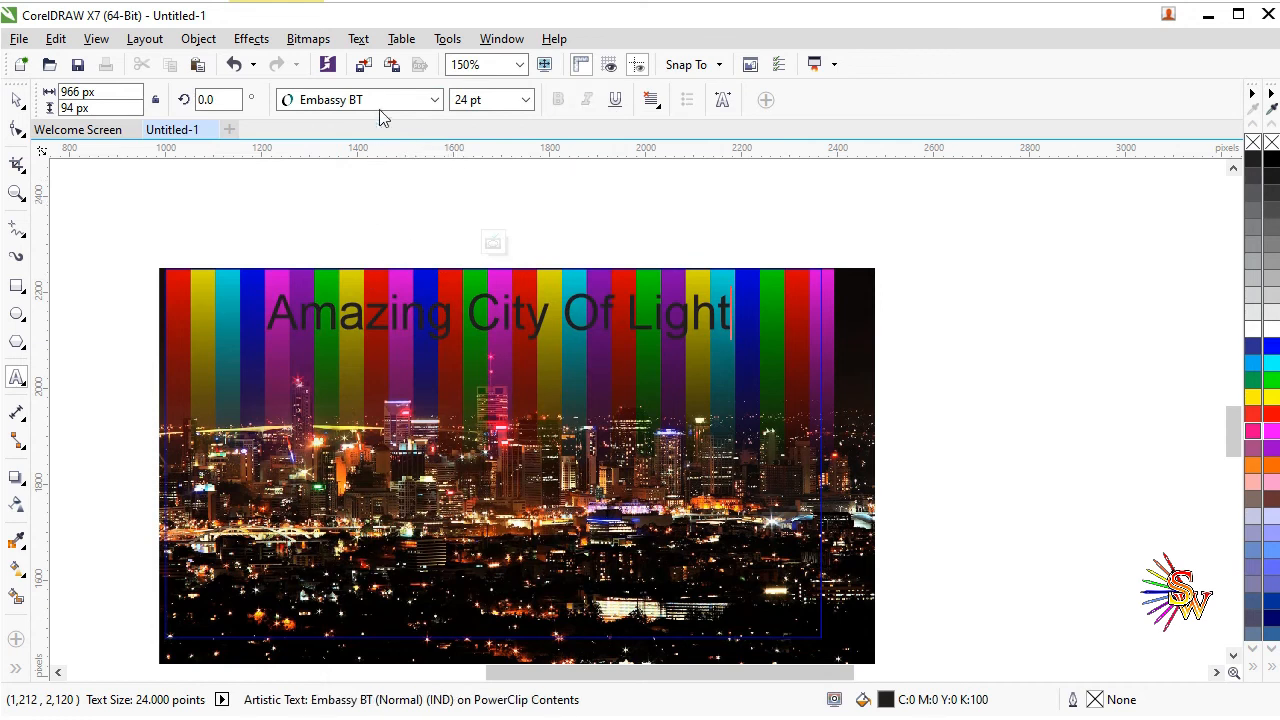
{"action": "left_click", "coordinate": [18, 101]}
{"action": "left_click", "coordinate": [432, 100]}
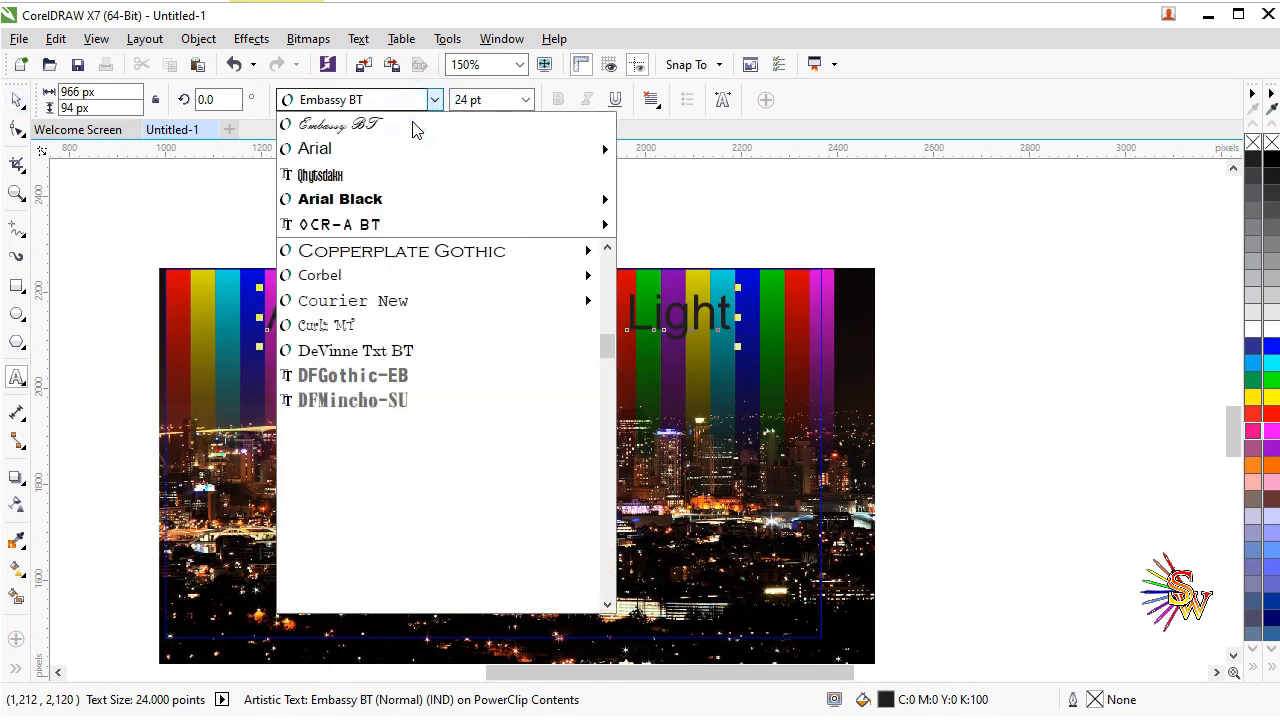
{"action": "left_click", "coordinate": [414, 146]}
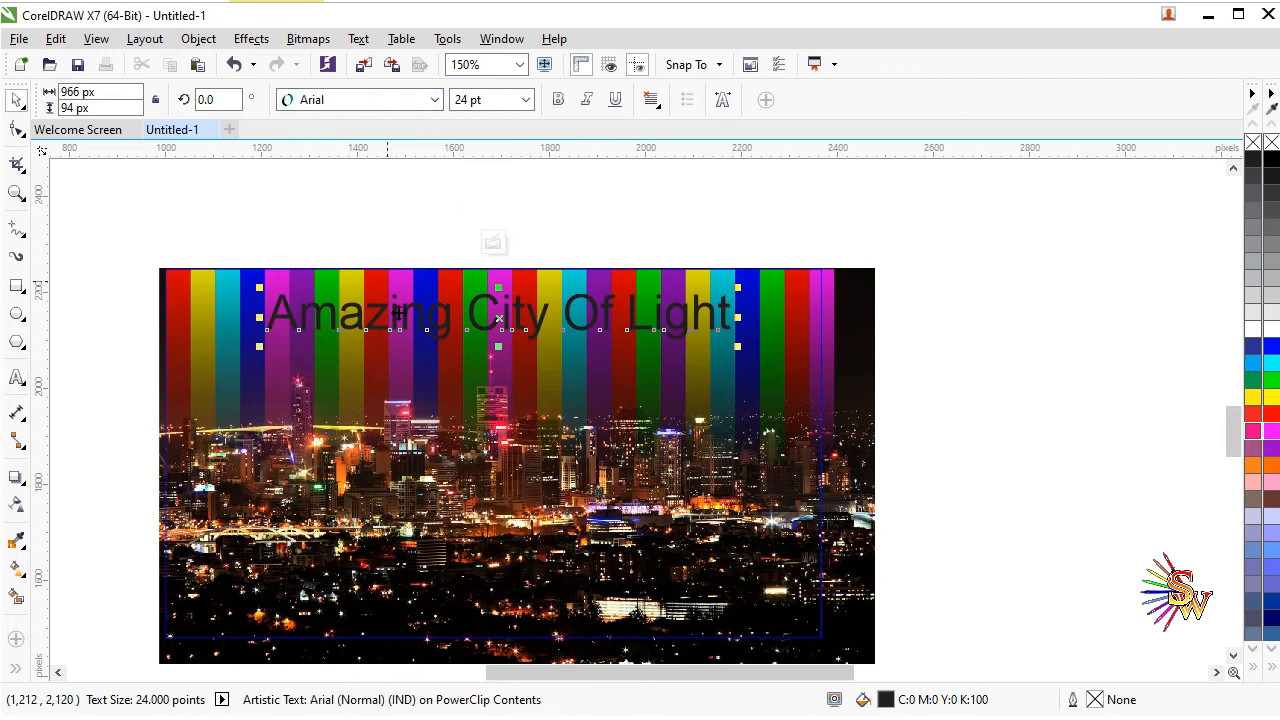
Step: Set the "Amazing City Of Light" title's font to Embassy BT and fill it with white
{"action": "left_click", "coordinate": [436, 100]}
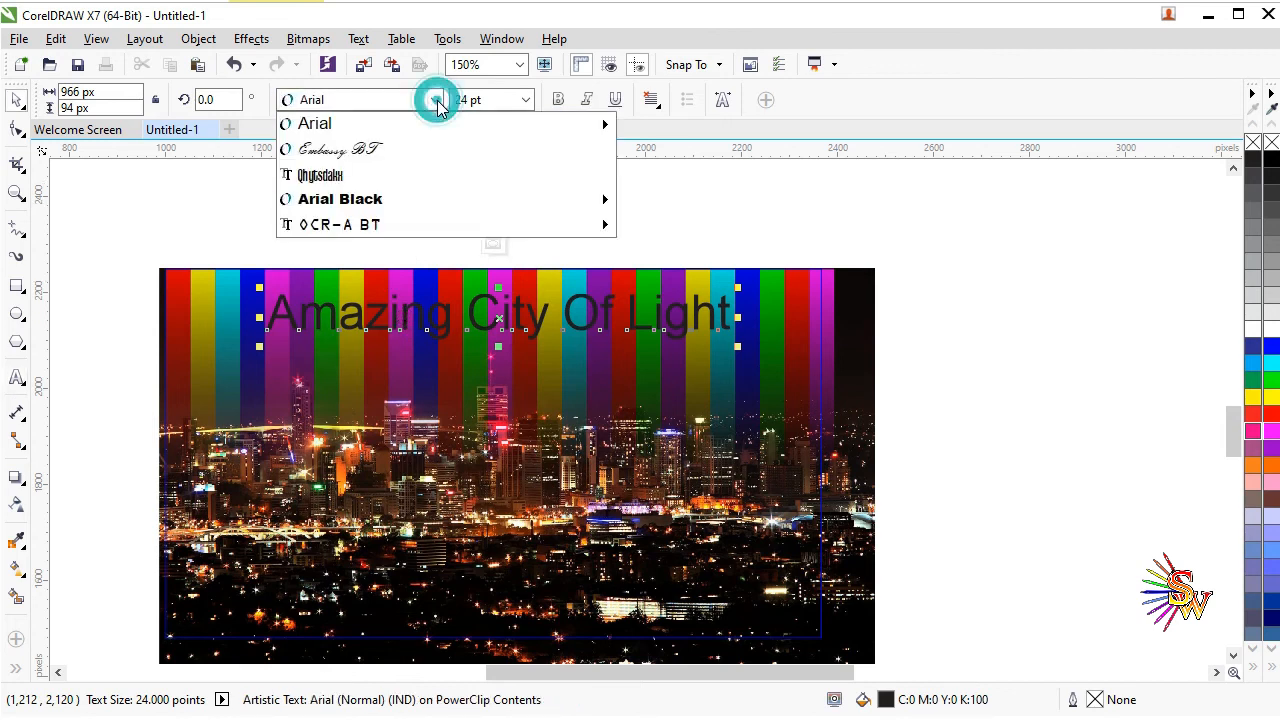
{"action": "left_click", "coordinate": [414, 147]}
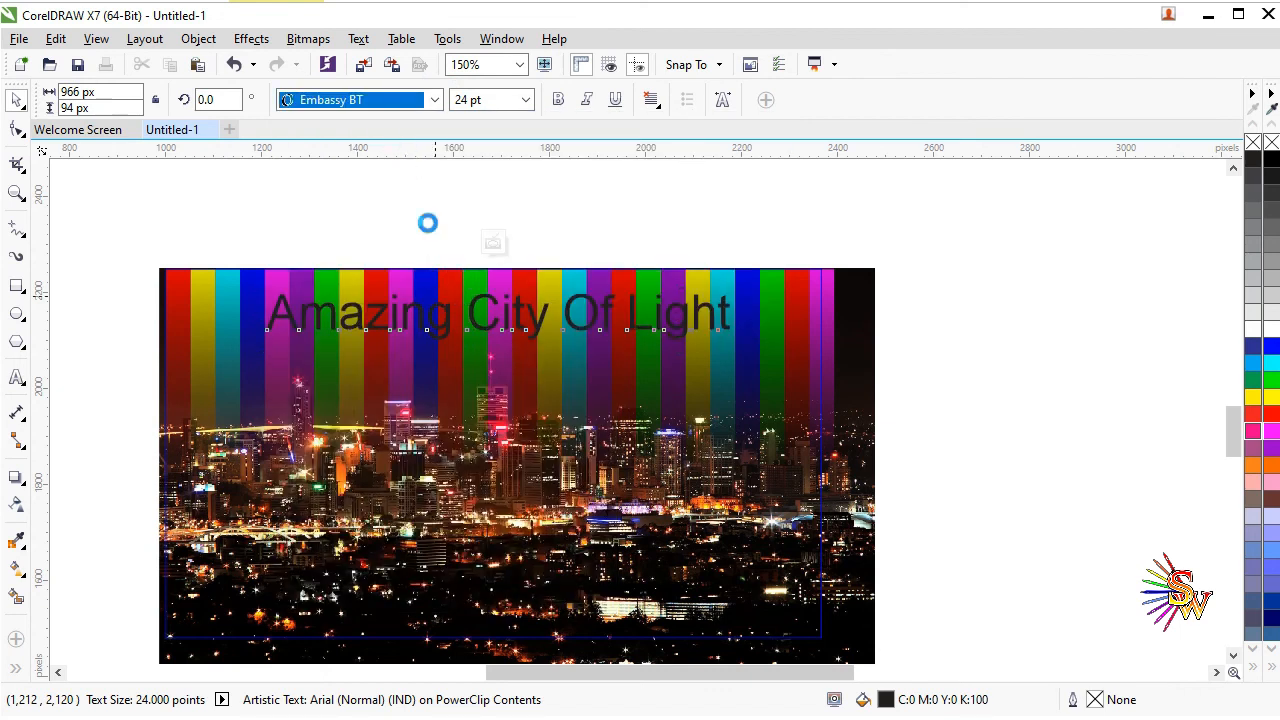
{"action": "left_click", "coordinate": [1270, 333]}
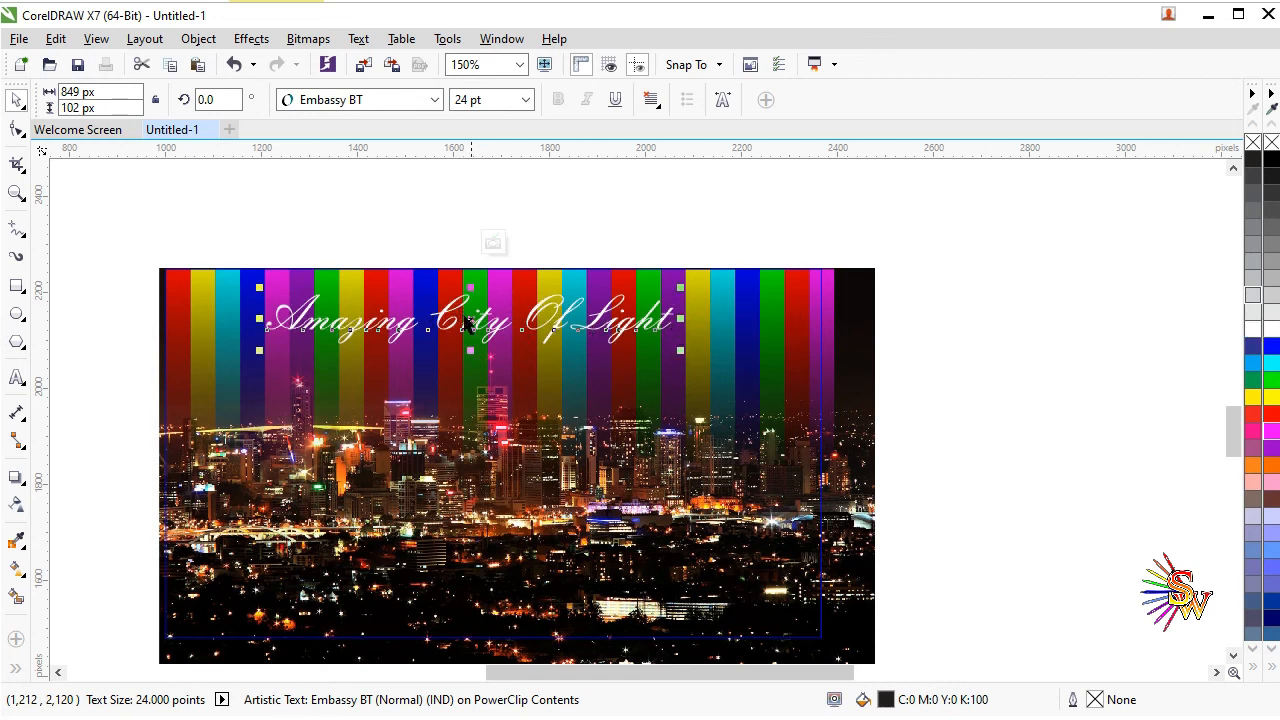
Step: Enclose the "Amazing City Of Light" title text in quotation marks
{"action": "double_click", "coordinate": [282, 316]}
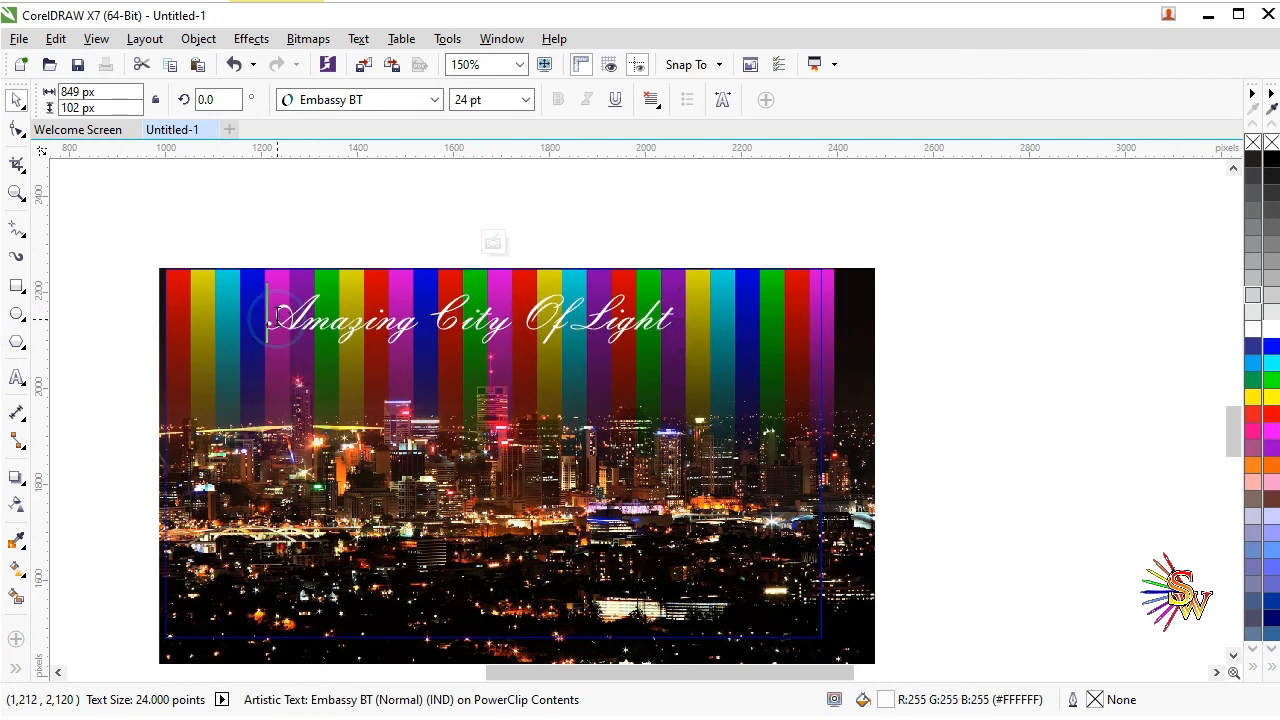
{"action": "type", "text": "\""}
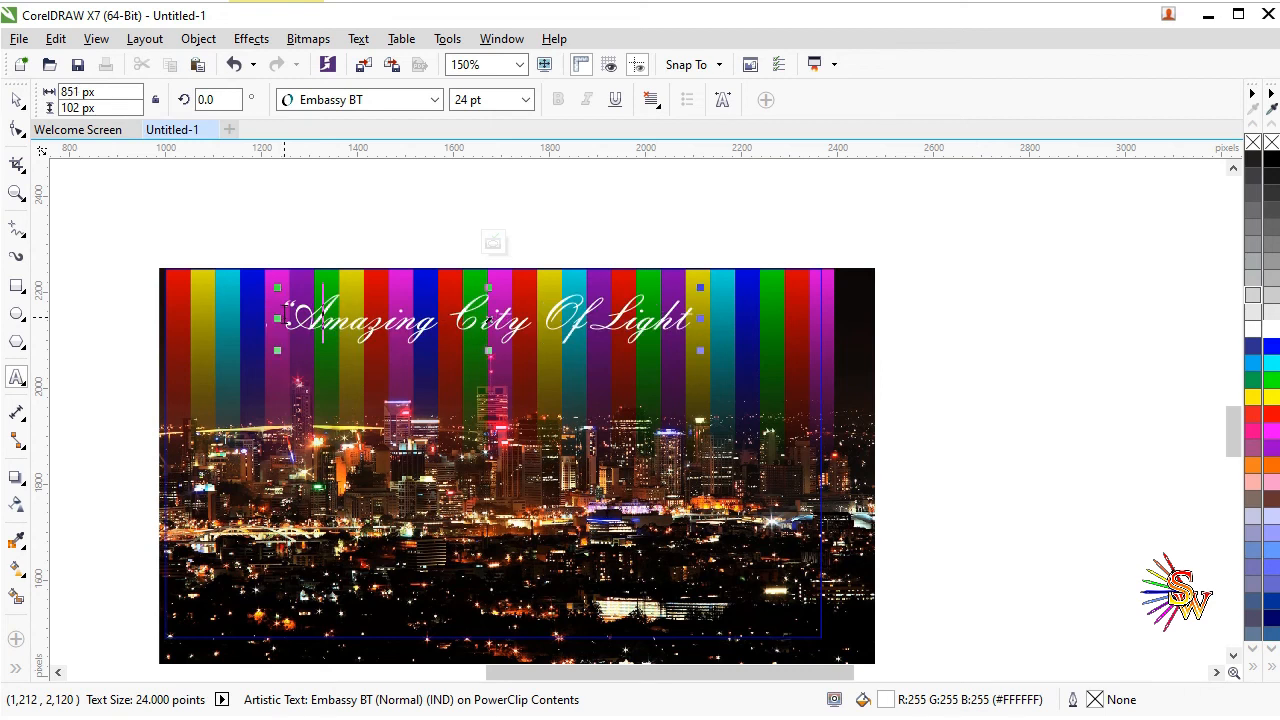
{"action": "type", "text": "\""}
{"action": "left_click", "coordinate": [22, 99]}
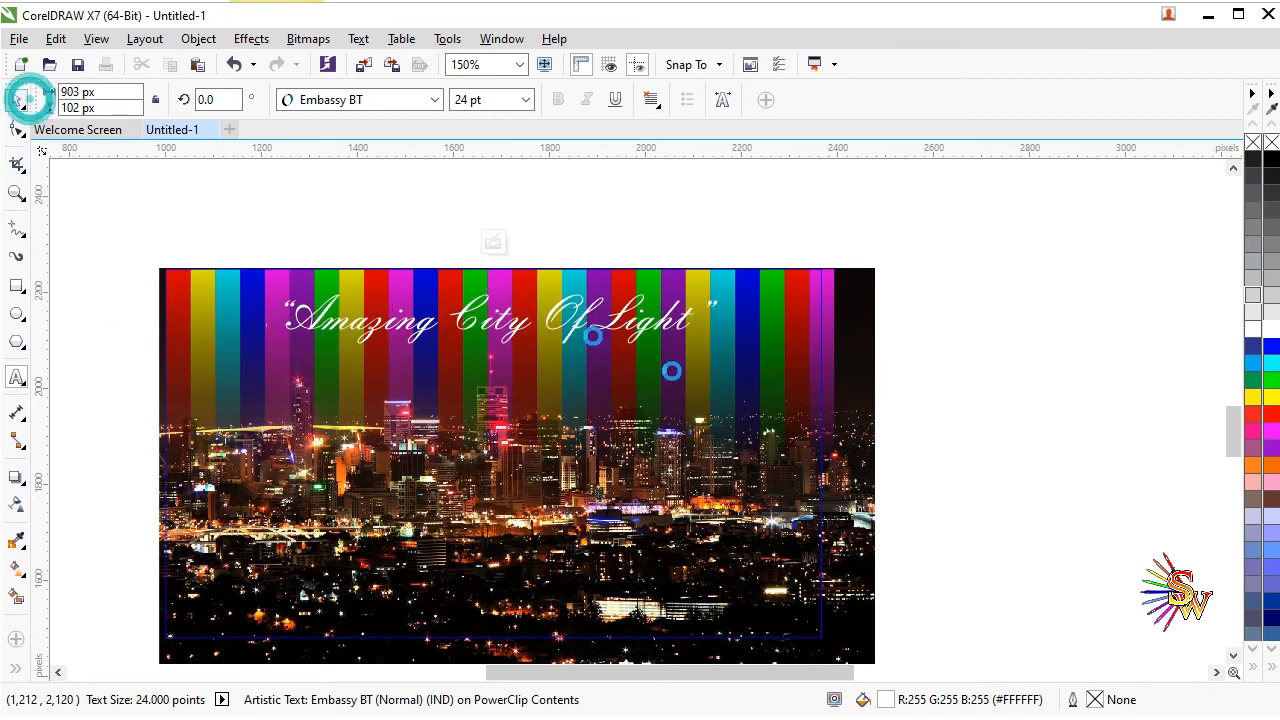
{"action": "left_click", "coordinate": [587, 319]}
{"action": "left_click_drag", "start_coordinate": [547, 348], "coordinate": [490, 369]}
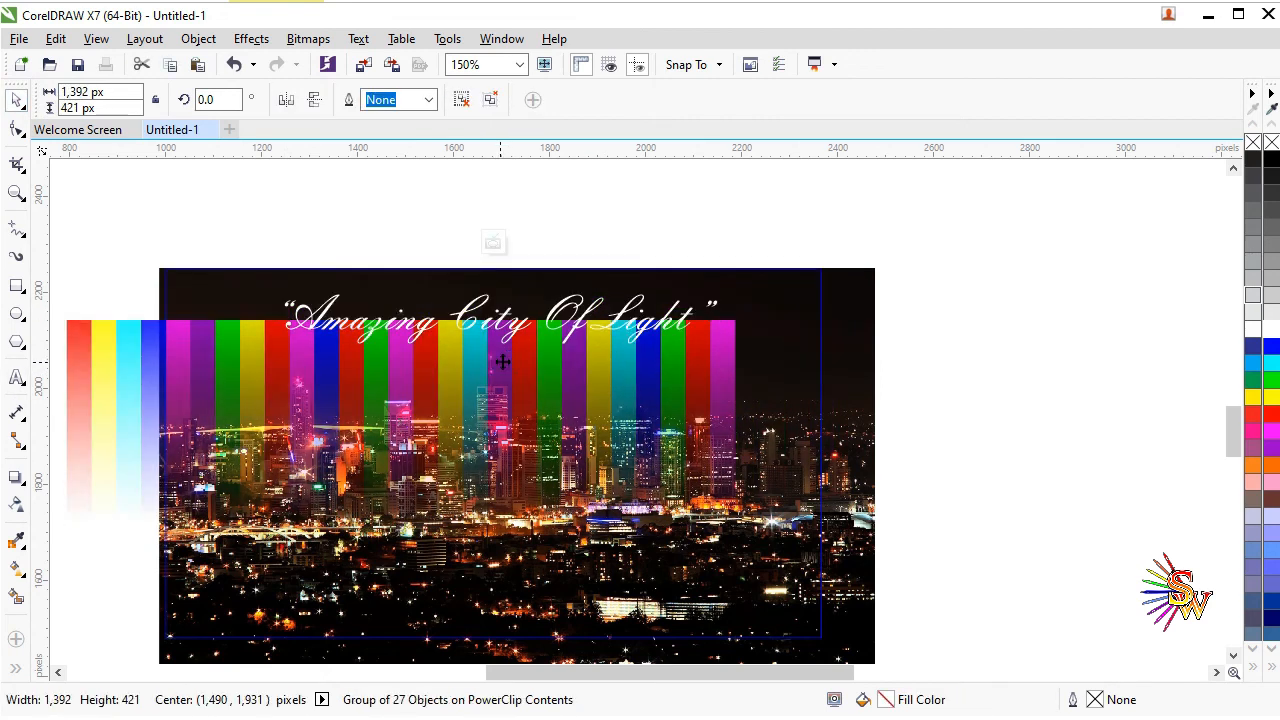
{"action": "key", "text": "ctrl+z"}
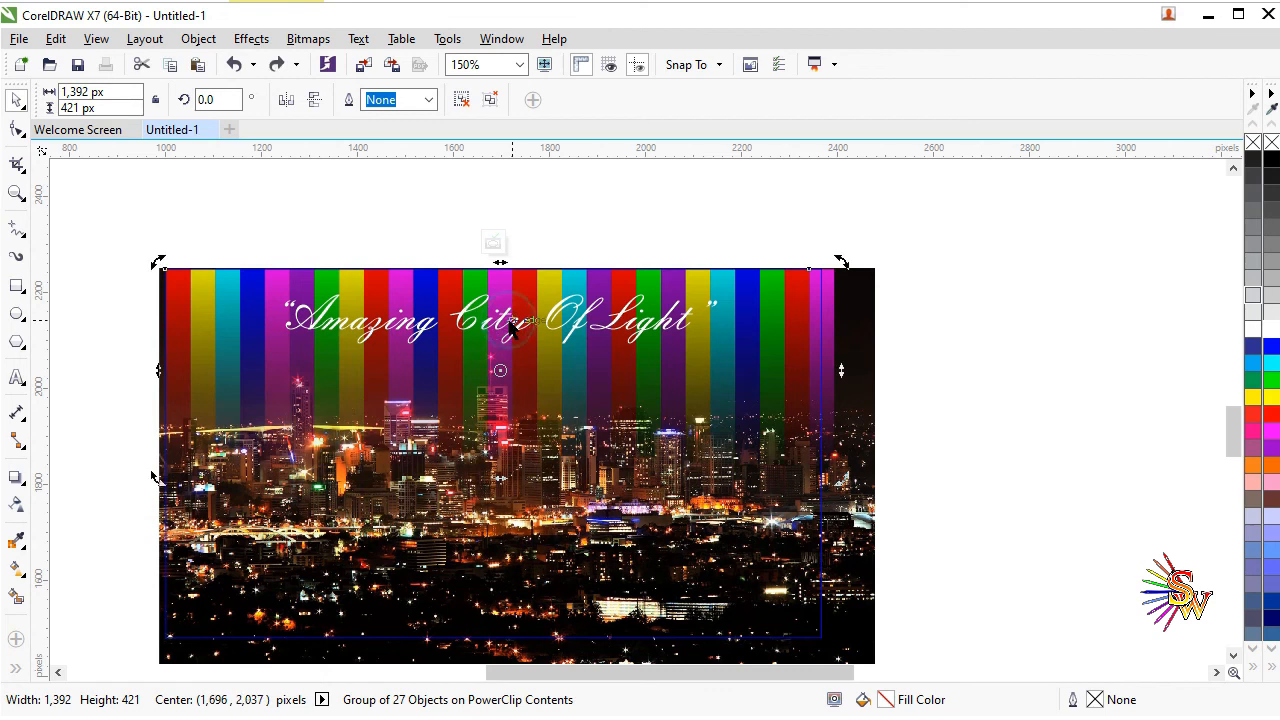
Step: Scale the quoted title down to about 592 by 67 px and place it over the left half of the coloured bars
{"action": "left_click", "coordinate": [490, 336]}
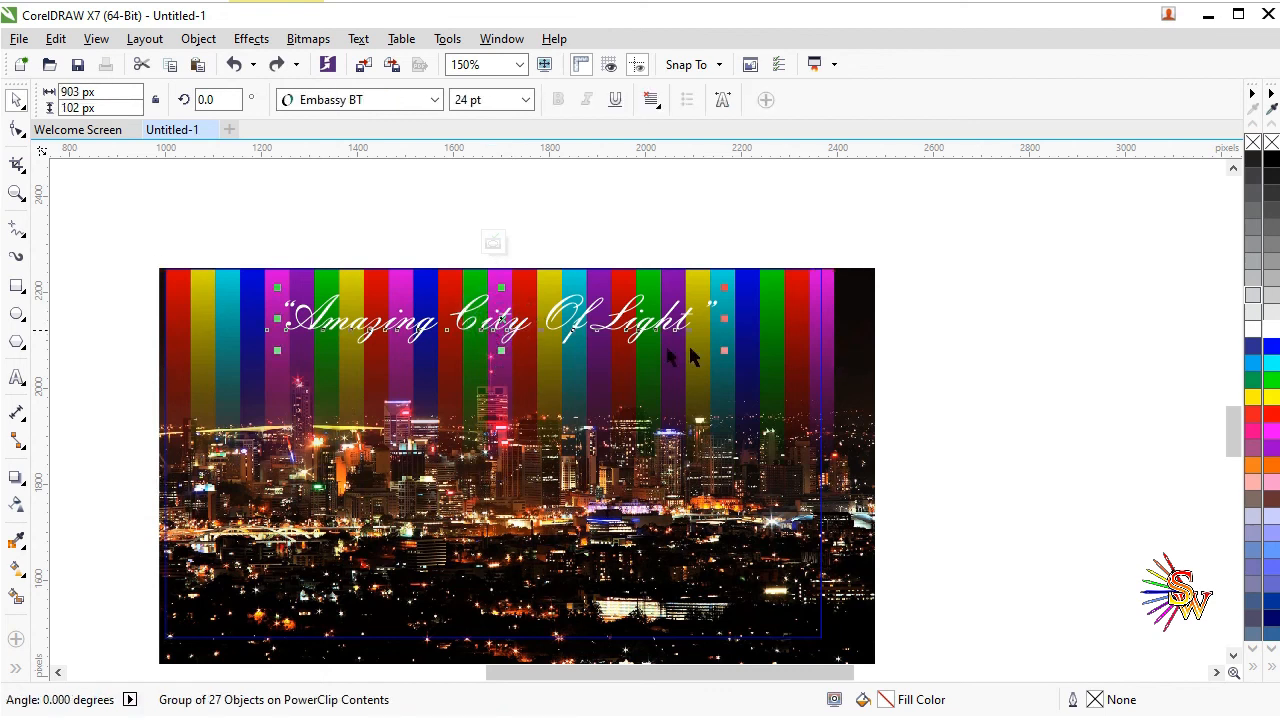
{"action": "left_click_drag", "start_coordinate": [724, 350], "coordinate": [670, 318]}
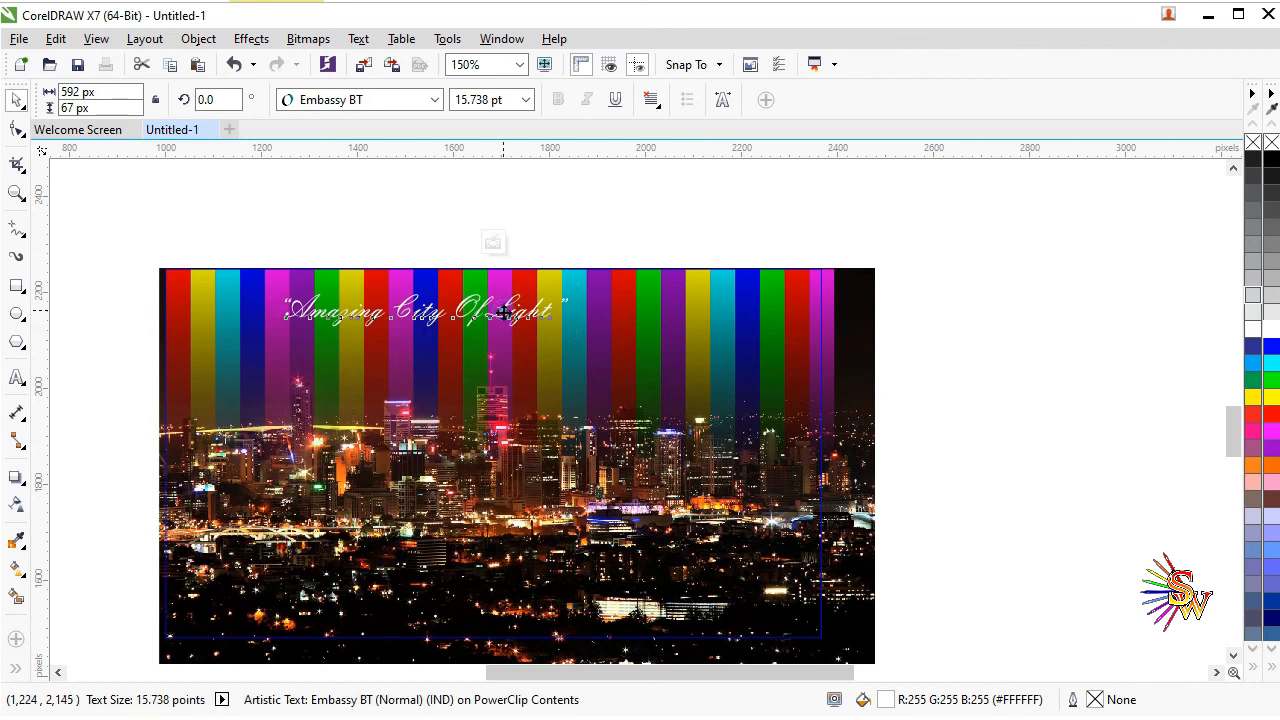
{"action": "left_click_drag", "start_coordinate": [458, 330], "coordinate": [437, 336]}
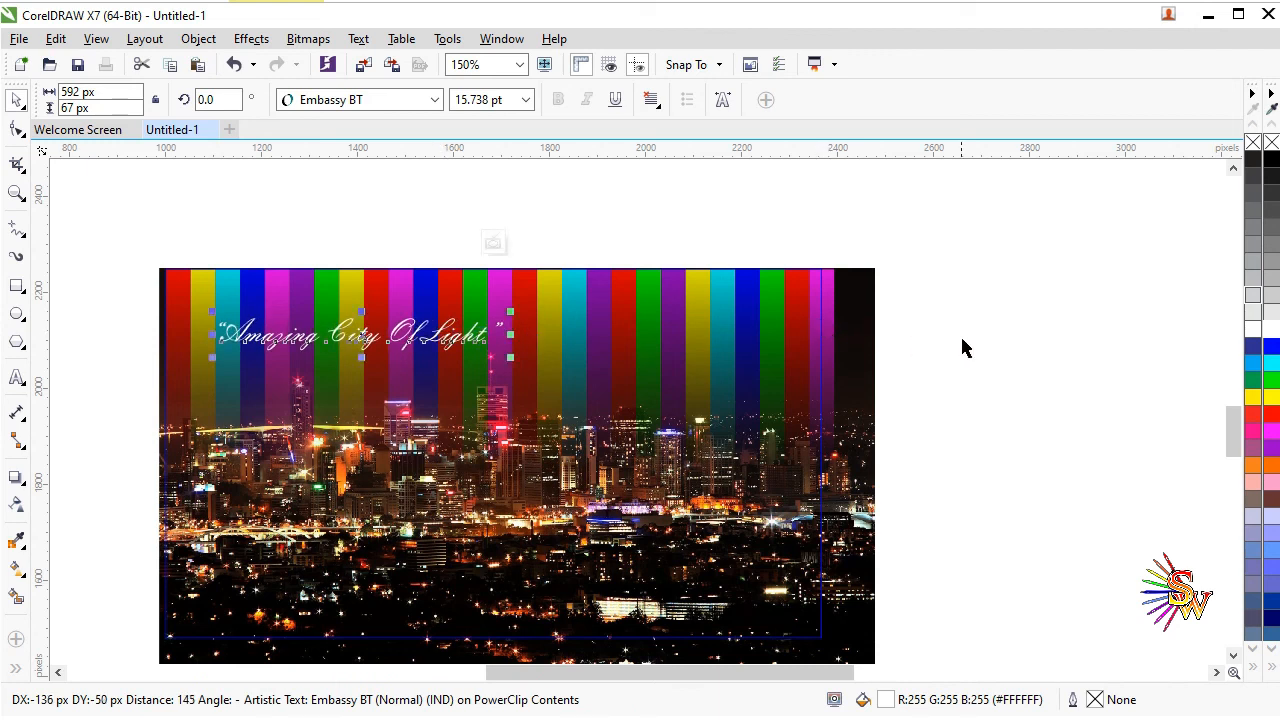
Step: Finish editing the PowerClip contents and check the complete design clipped inside the yellow frame
{"action": "left_click", "coordinate": [692, 242], "text": "ctrl"}
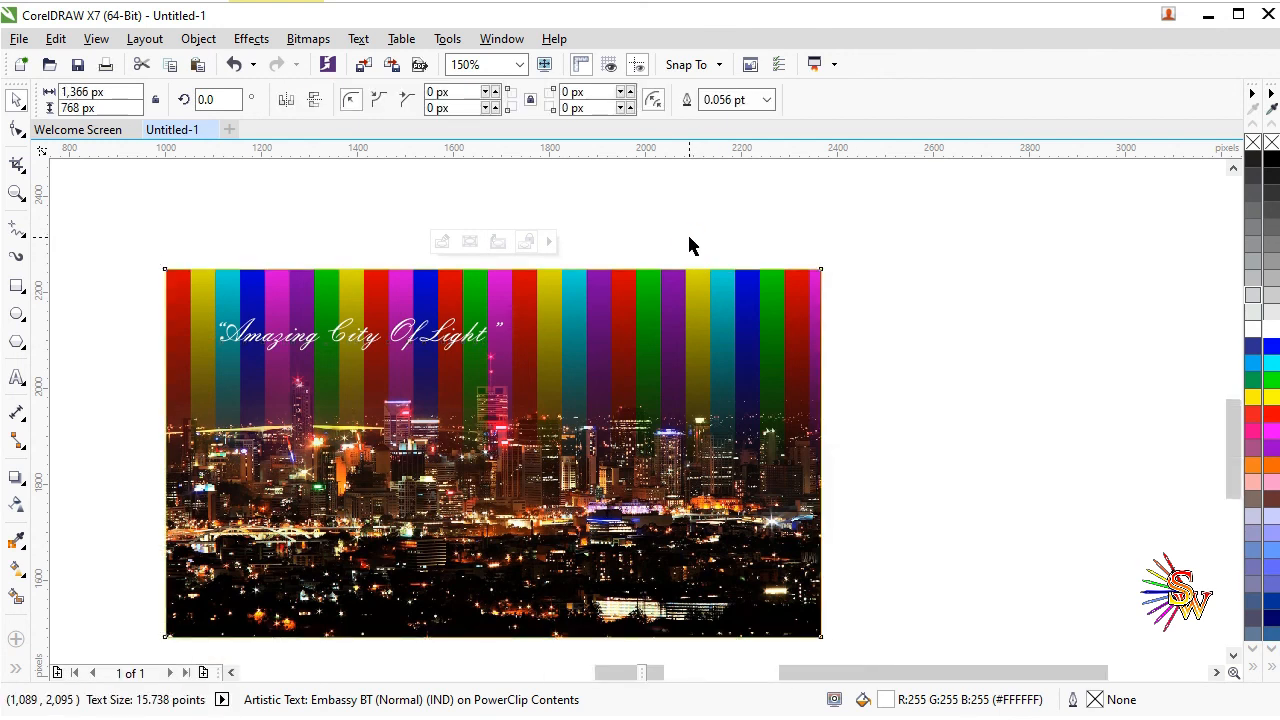
{"action": "scroll", "coordinate": [690, 238], "scroll_direction": "down", "scroll_amount": 1}
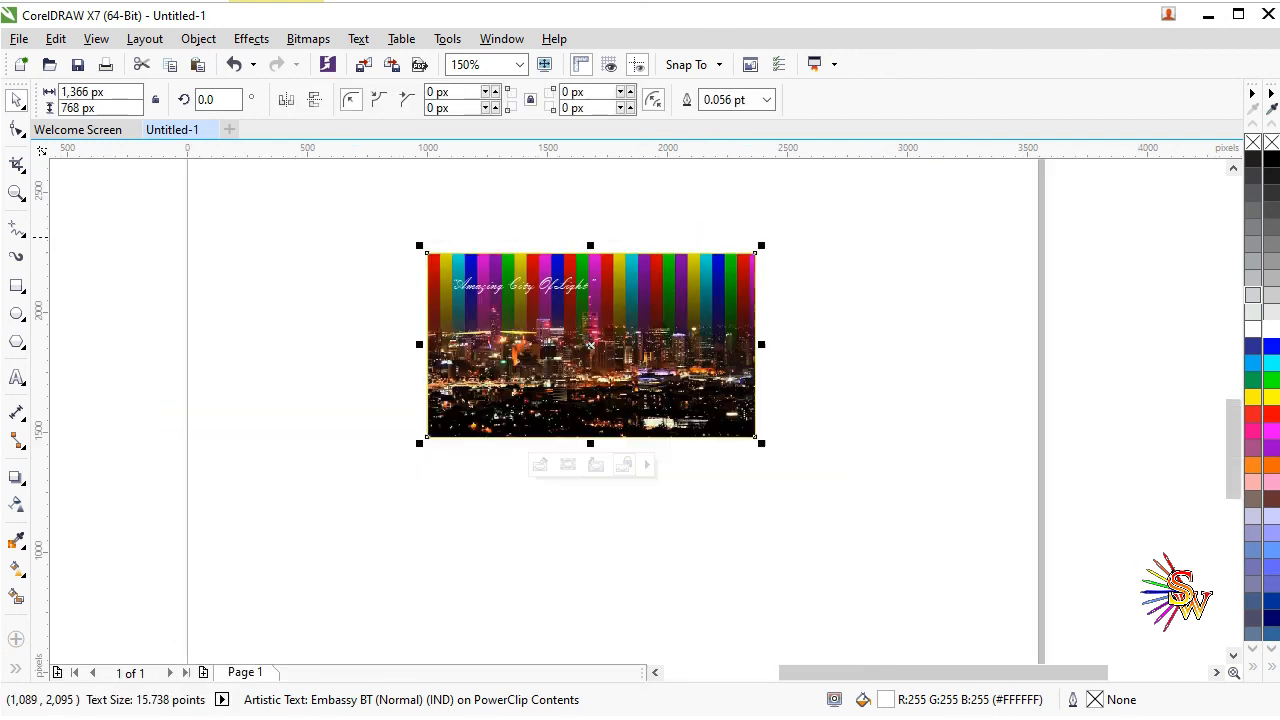
{"action": "scroll", "coordinate": [578, 278], "scroll_direction": "up", "scroll_amount": 1}
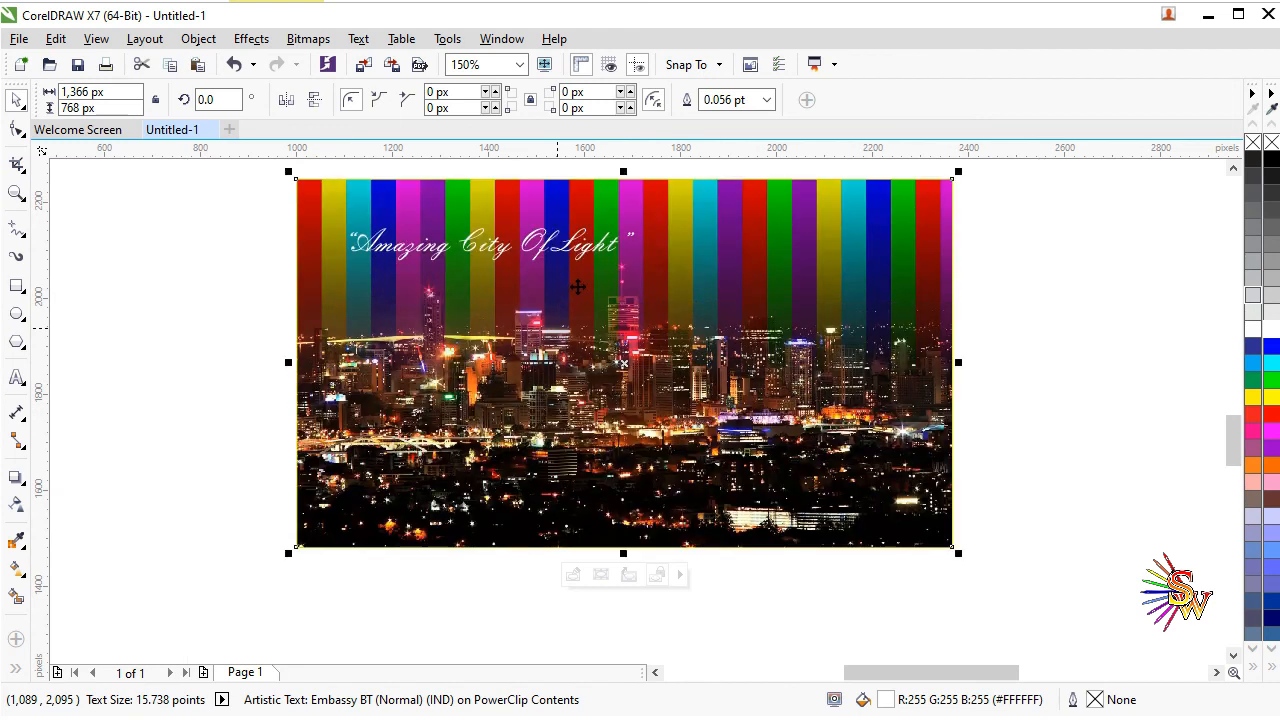